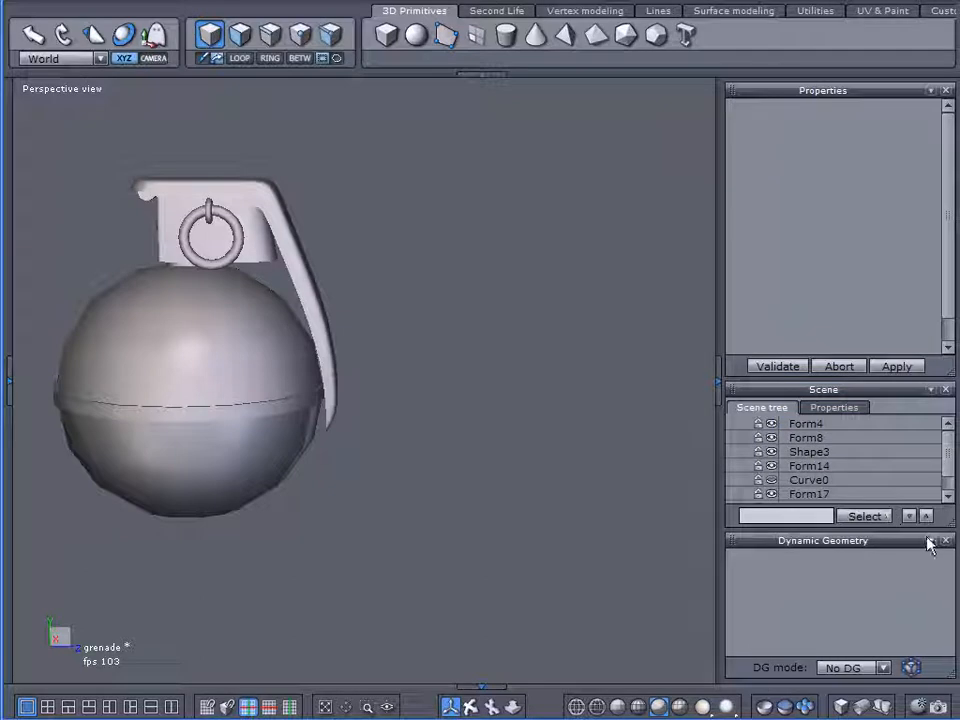
Step: Delete the leftover Curve0 object from the scene
left_click(776, 548)
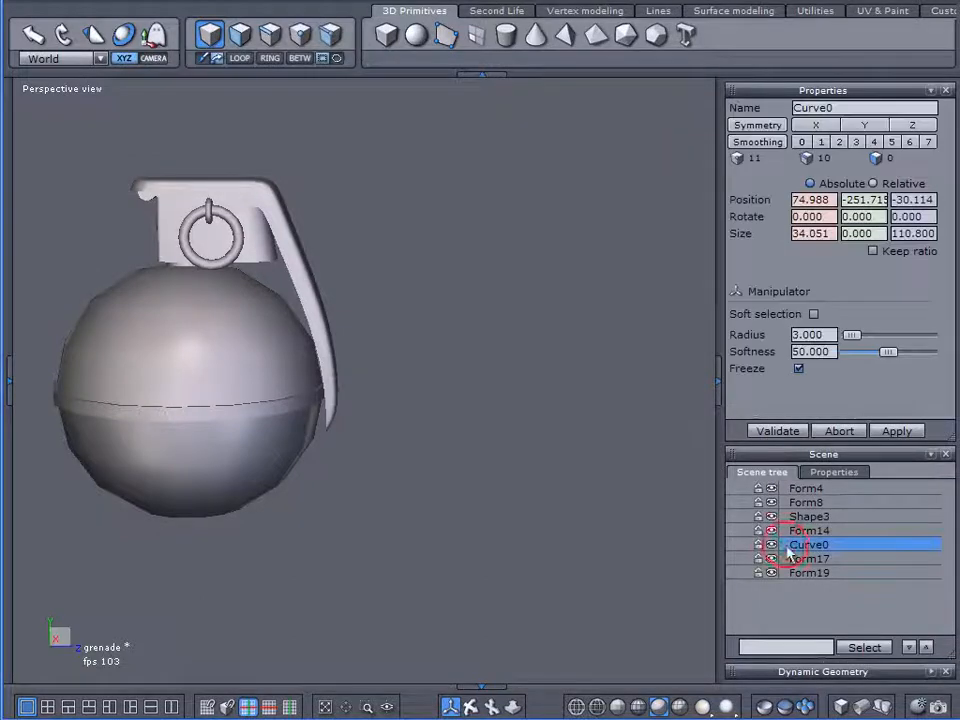
scroll(566, 350, "down", 2)
scroll(566, 375, "down", 3)
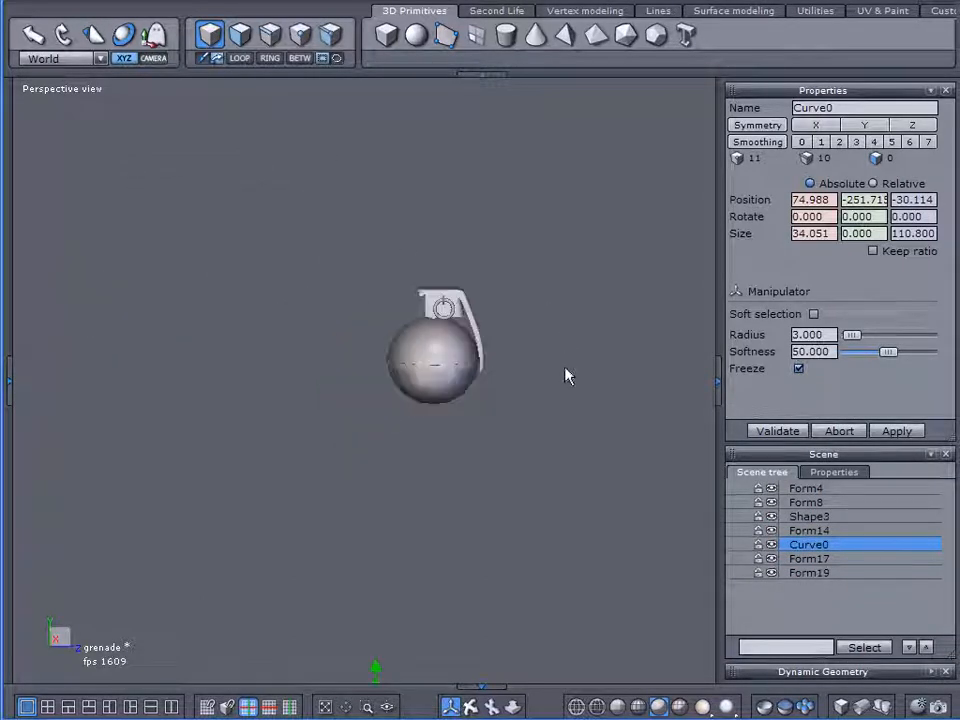
key("Delete")
scroll(540, 420, "up", 4)
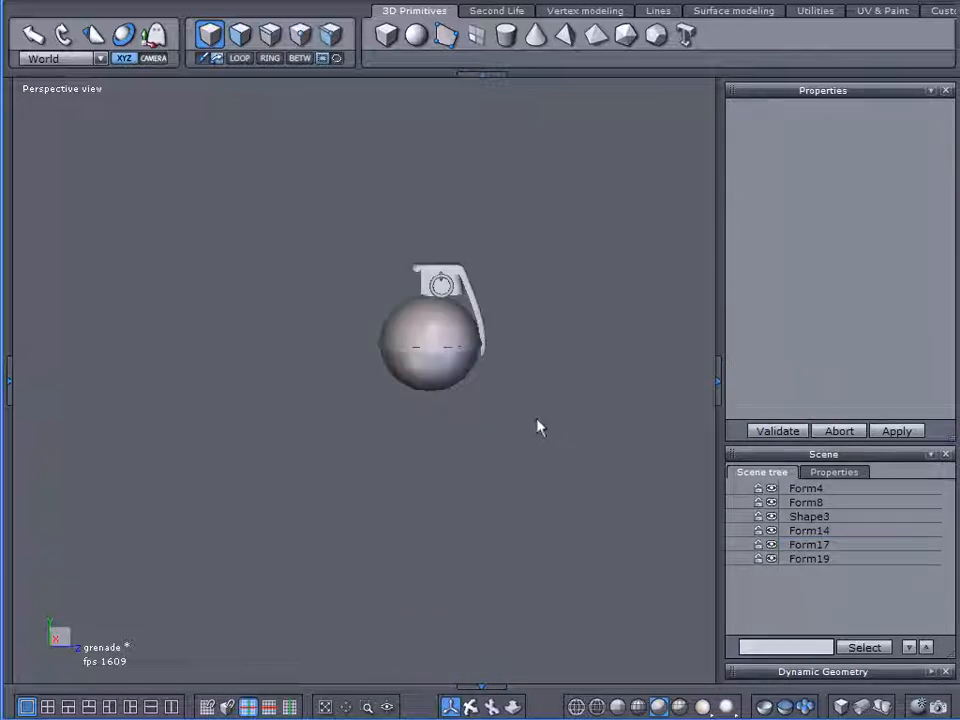
Step: Select the grenade body Form4 and hide Form8, Shape3, Form14, Form17 and Form19 so only the body shows
left_click(363, 253)
middle_click_drag(415, 262, 428, 348)
middle_click_drag(491, 364, 527, 478)
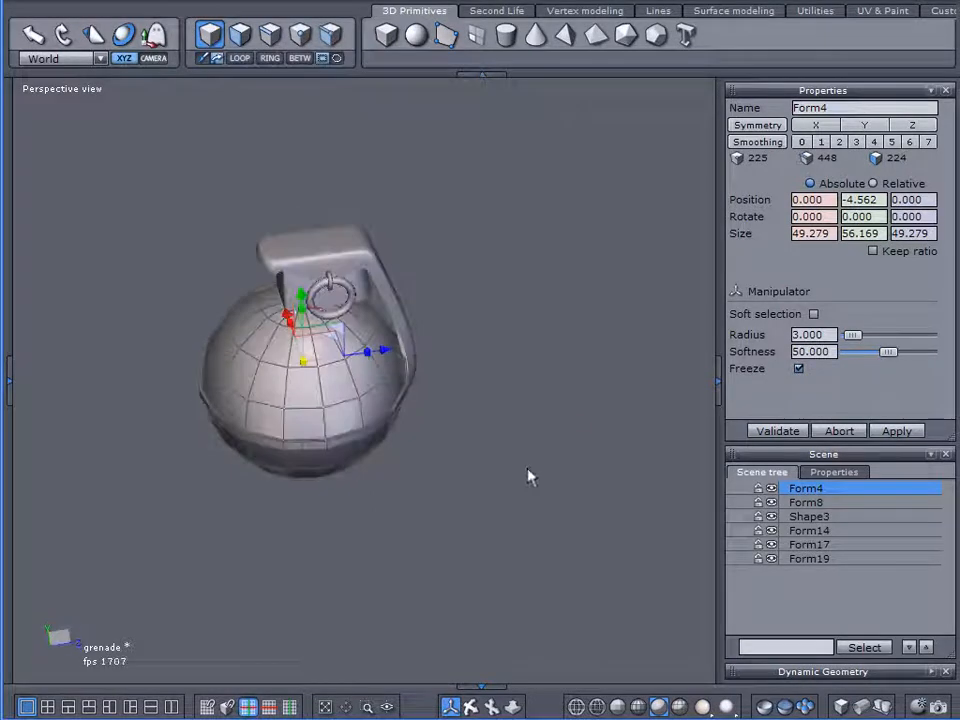
left_click(771, 503)
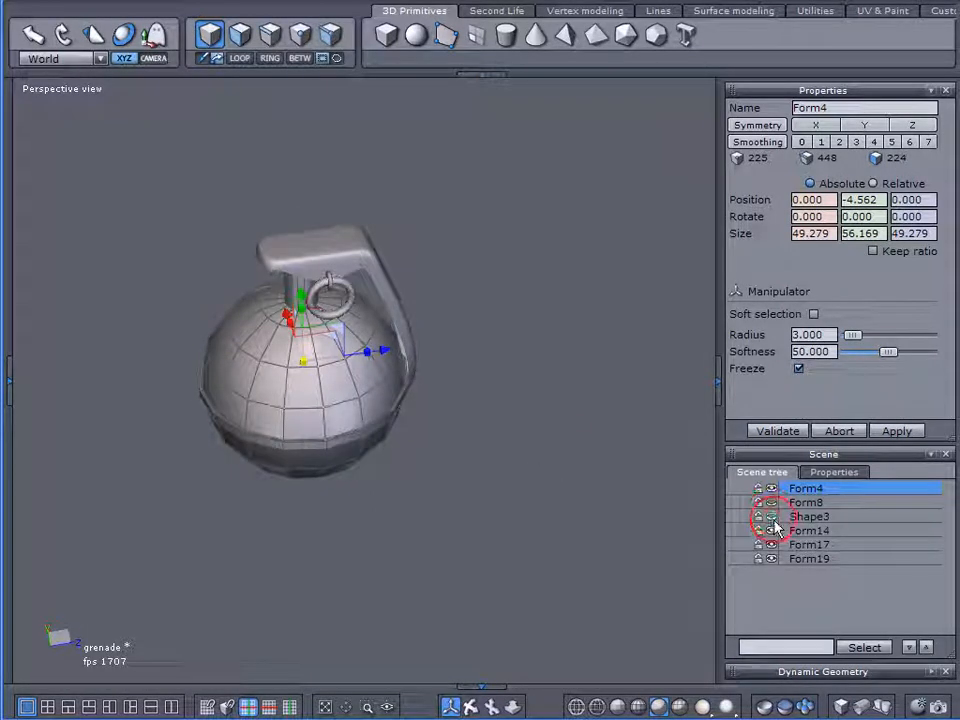
left_click(771, 531)
left_click(771, 545)
left_click(771, 559)
middle_click_drag(514, 493, 352, 372)
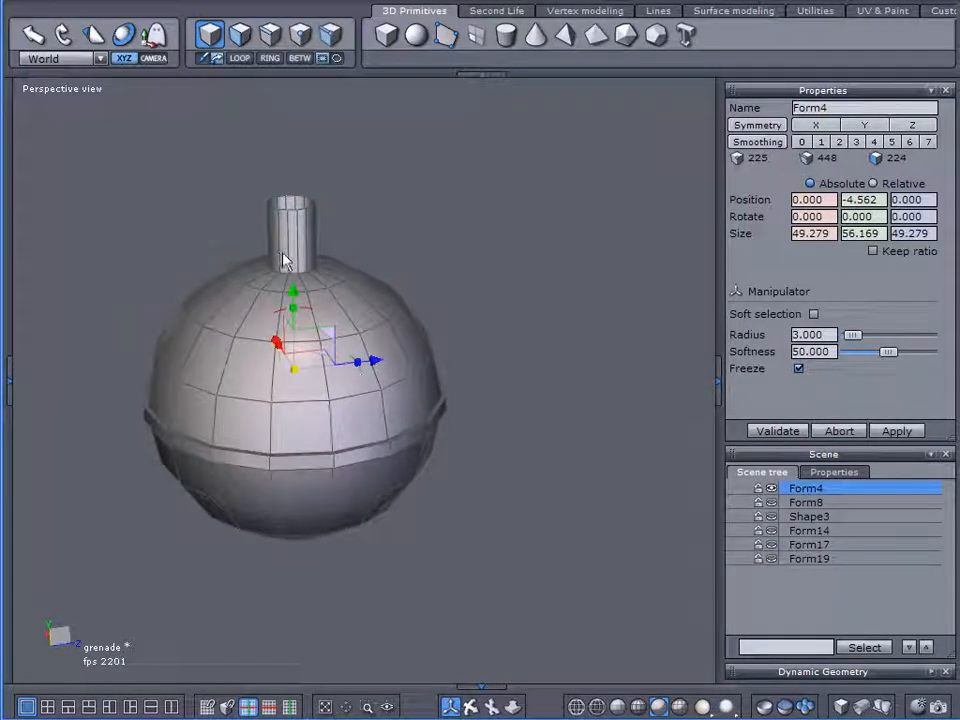
mouse_move(294, 218)
middle_mouse_down()
mouse_move(298, 259)
mouse_move(294, 199)
mouse_move(296, 208)
middle_mouse_up()
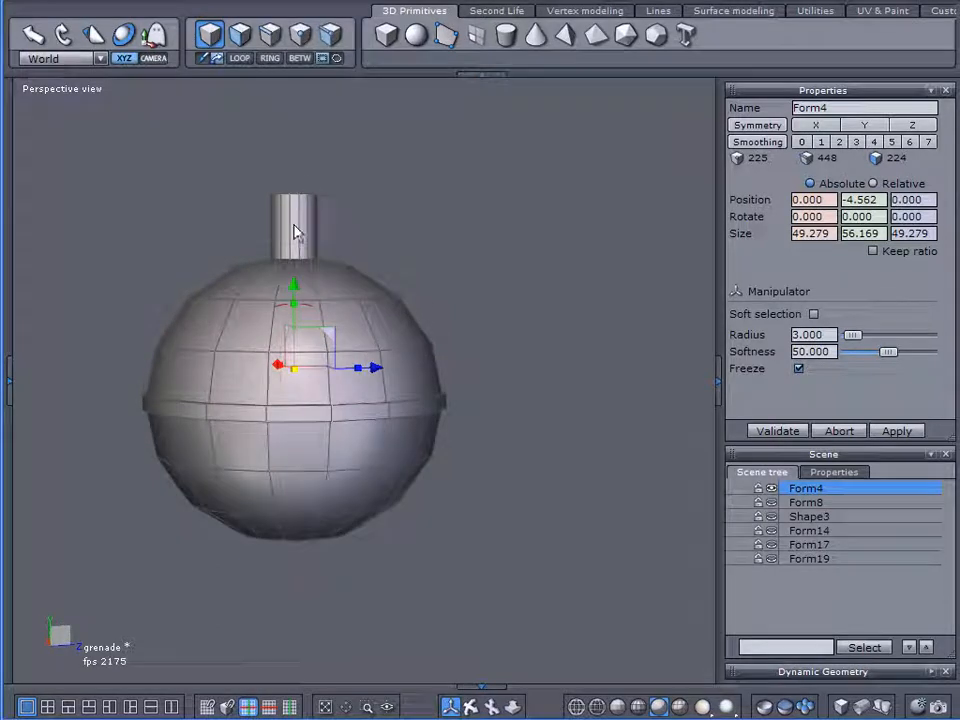
Step: Show the perspective and UV views side by side and apply a spherical UV projection to the grenade body
left_click(174, 706)
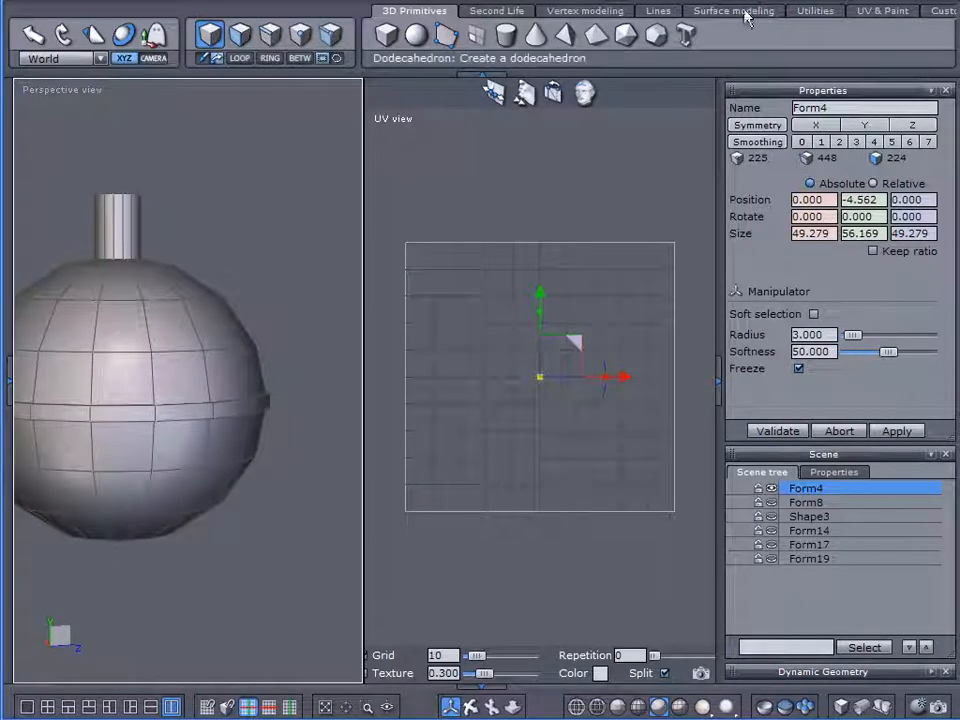
left_click(883, 11)
mouse_move(332, 208)
middle_mouse_down()
mouse_move(268, 249)
mouse_move(285, 279)
mouse_move(294, 270)
middle_mouse_up()
left_click(398, 44)
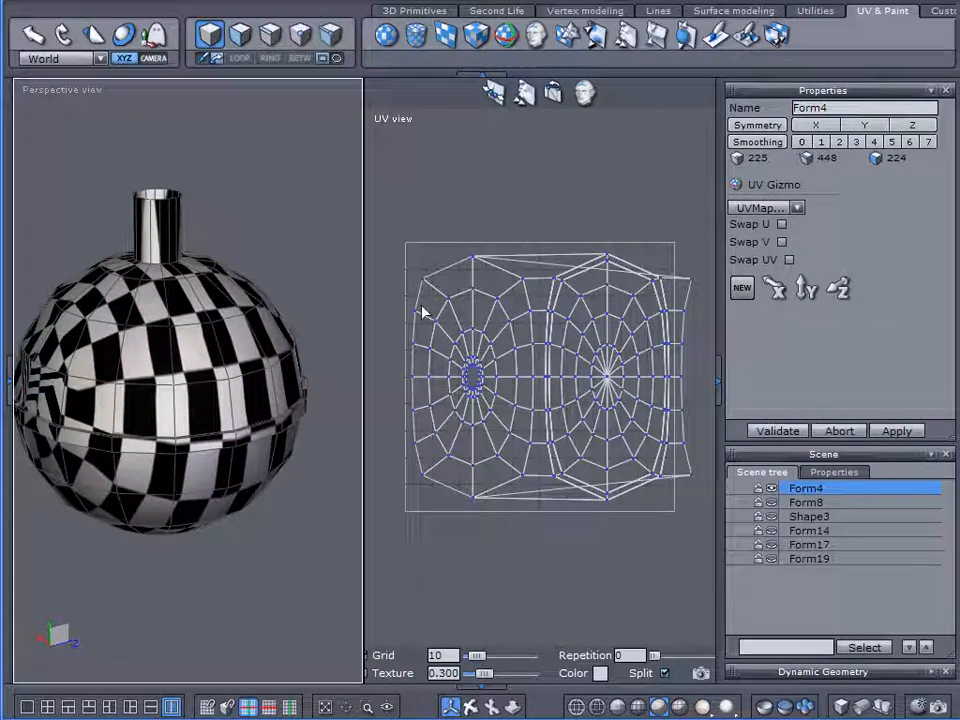
Step: Compare the projection axes, align the spherical UV projection with the Y axis and validate it
left_click(776, 289)
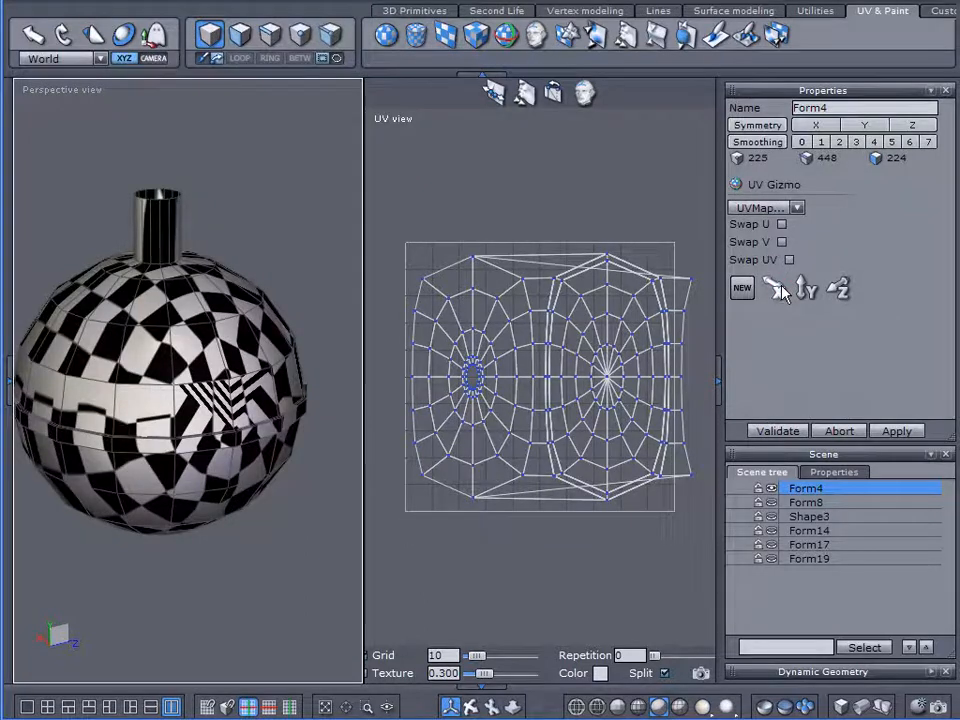
left_click(800, 290)
left_click(808, 289)
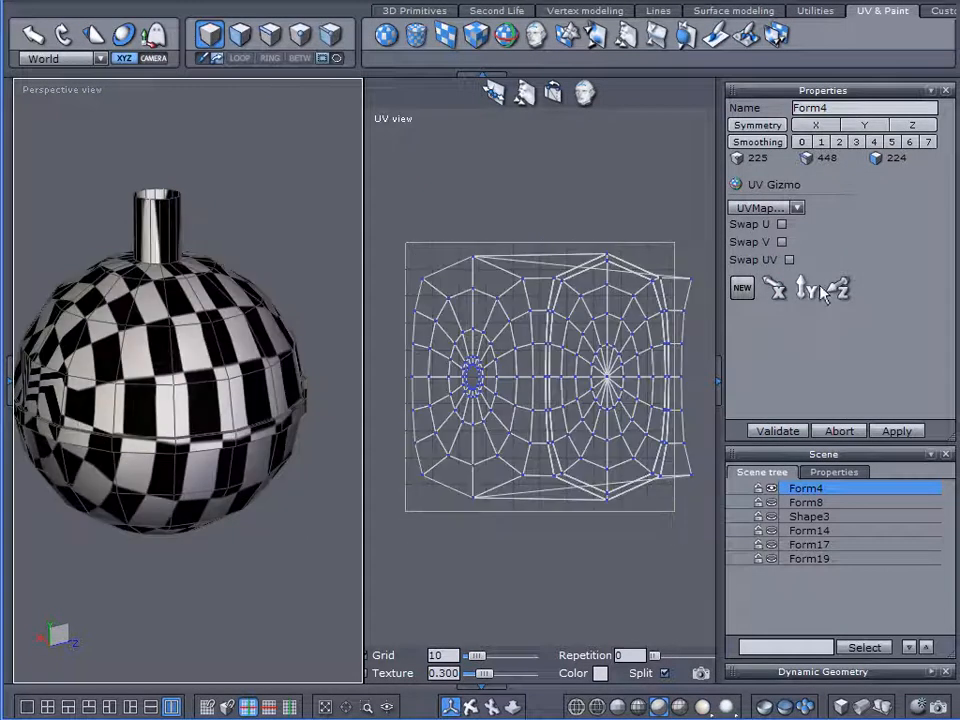
left_click(808, 289)
left_click(600, 343)
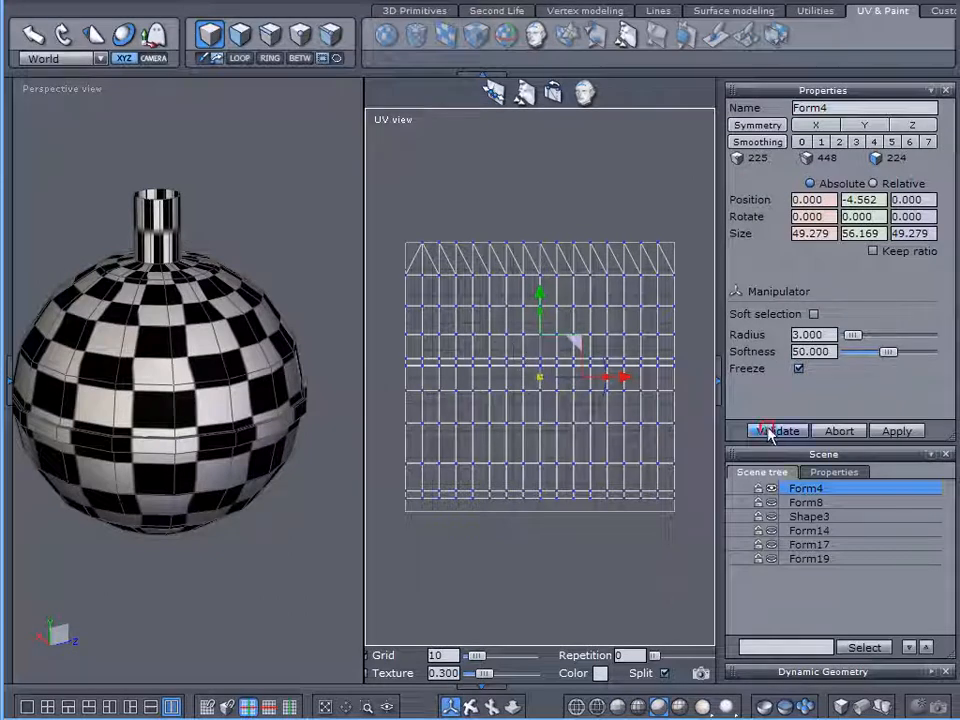
Step: Select the closely spaced edge loops along the raised band around the body to locate them in the UV layout
left_click_drag(195, 423, 183, 508, "alt")
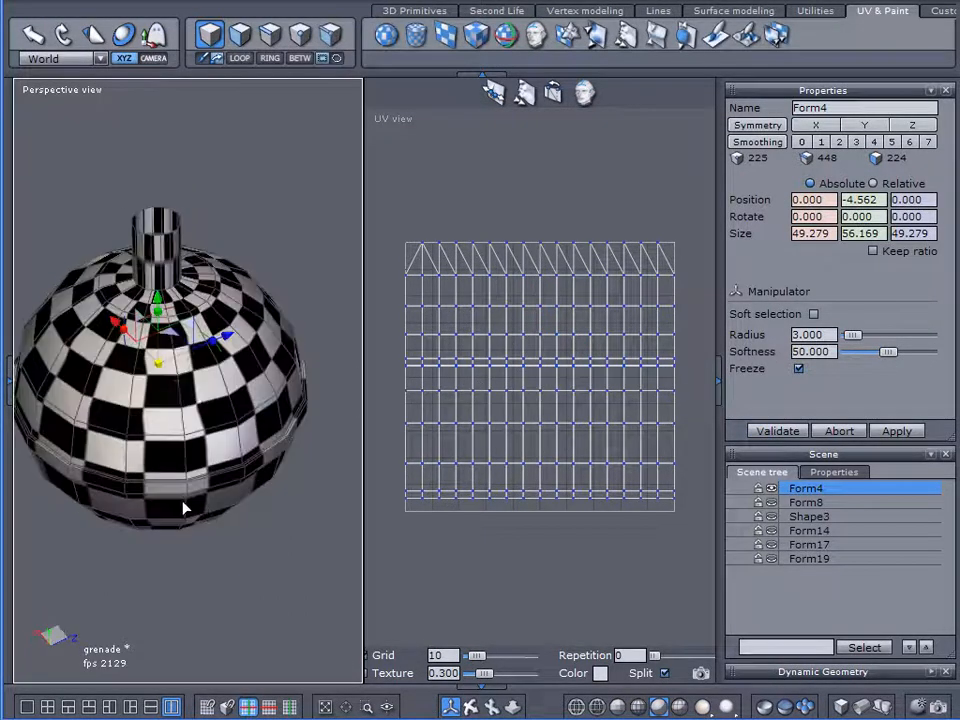
scroll(183, 510, "up", 5)
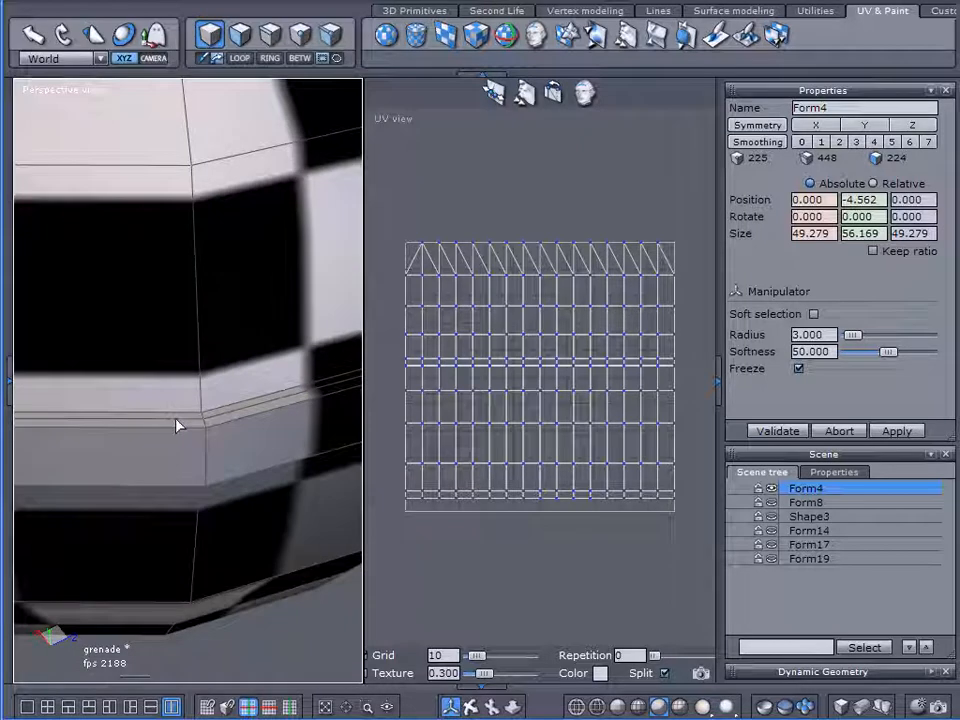
left_click(270, 35)
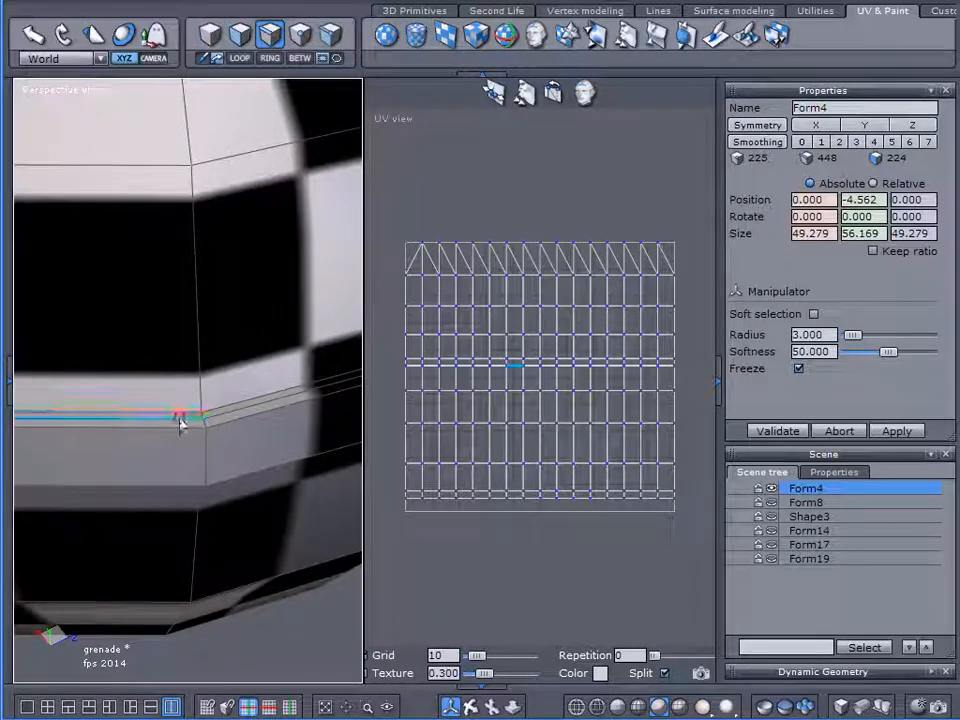
left_click(180, 415)
left_click(238, 58)
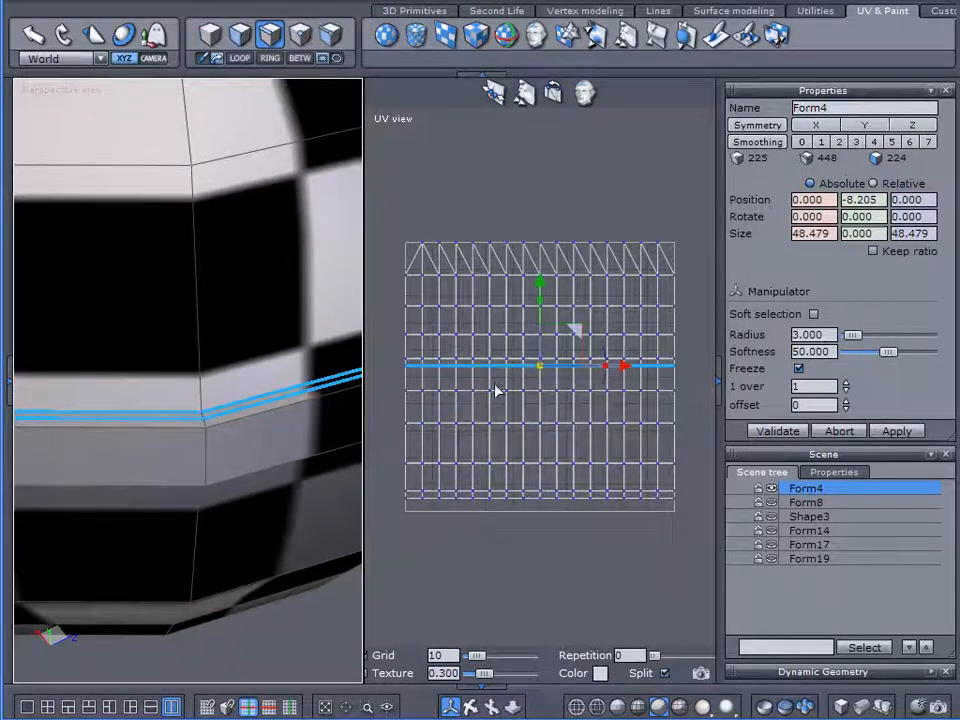
scroll(495, 390, "up", 5)
scroll(521, 443, "up", 3)
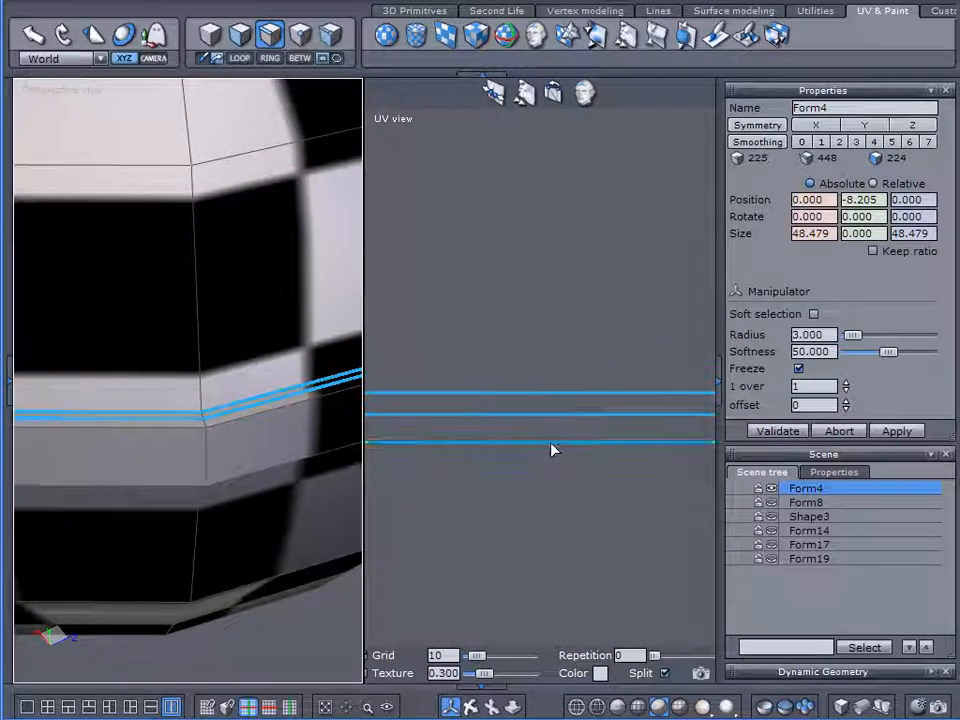
left_click(240, 424, "shift")
left_click(240, 58)
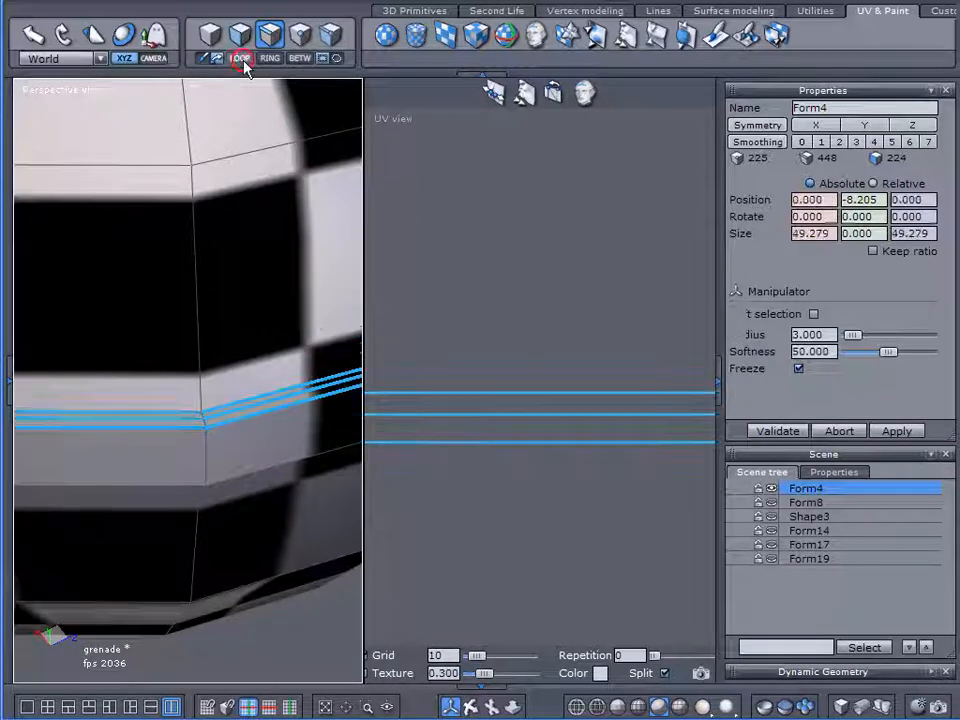
Step: Examine the raised band's edge rows up close in the UV layout and clear the edge selection
scroll(519, 425, "down", 8)
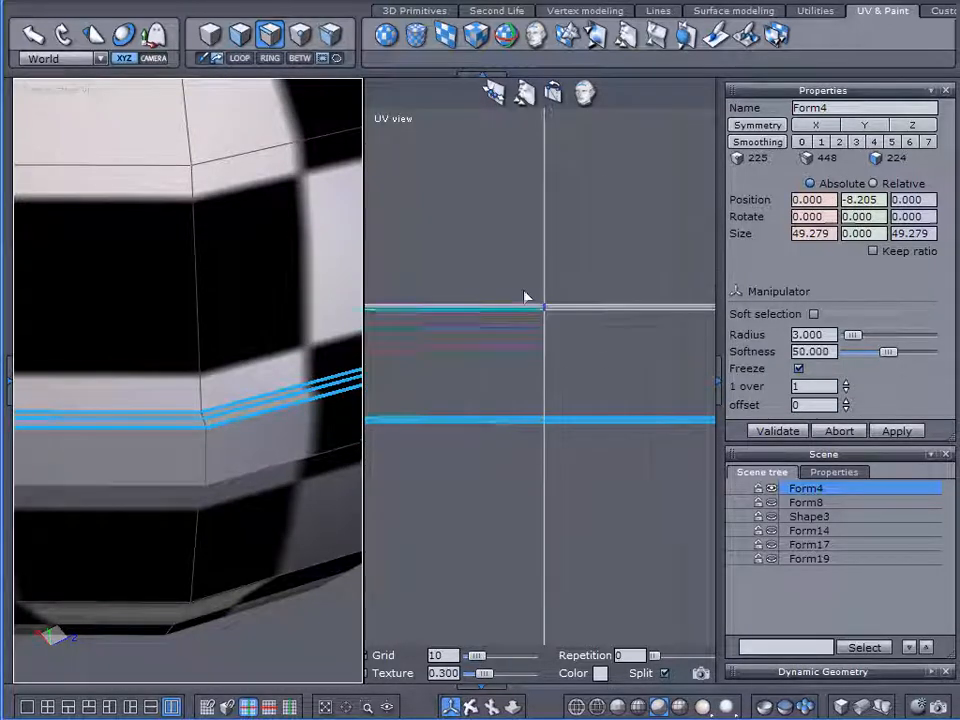
scroll(525, 289, "up", 3)
scroll(519, 407, "up", 2)
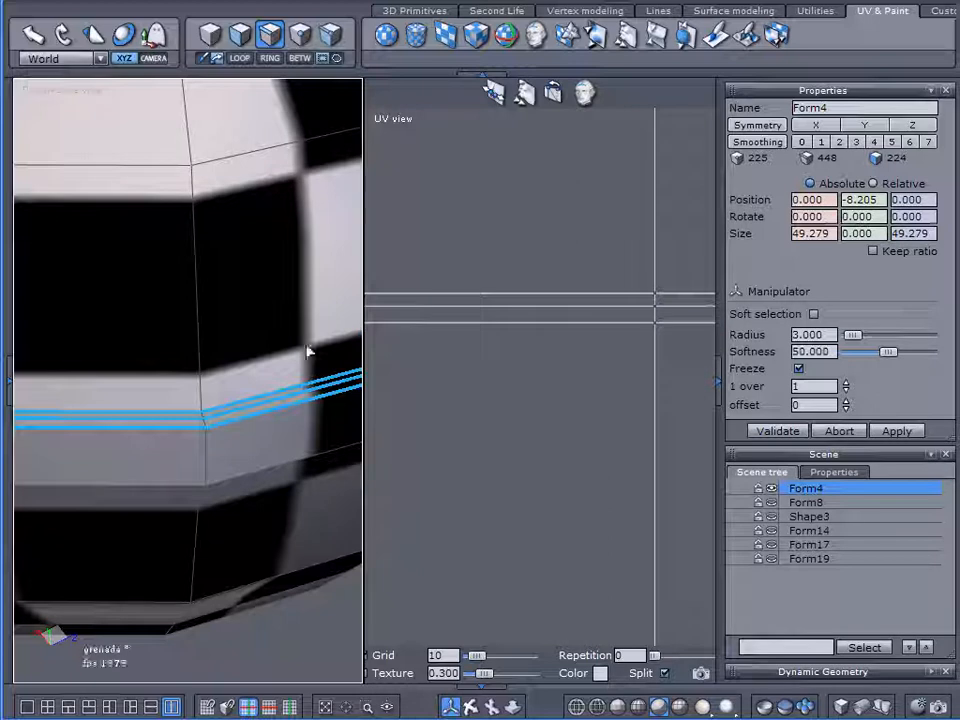
left_click(450, 307)
scroll(561, 343, "down", 5)
scroll(577, 360, "up", 3)
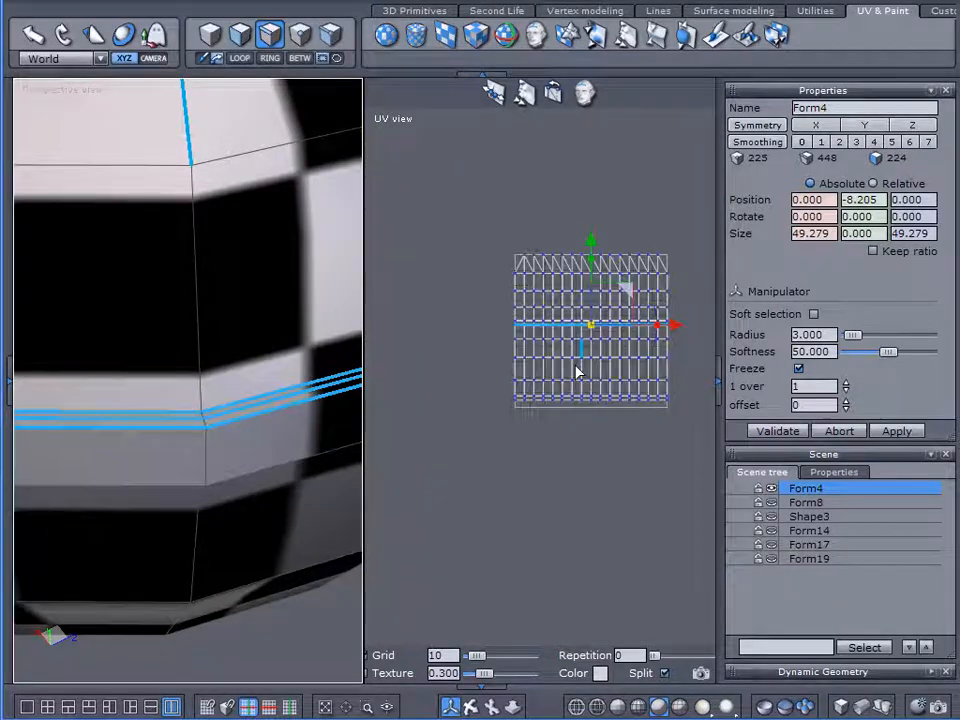
left_click(589, 499)
middle_click_drag(578, 469, 536, 499)
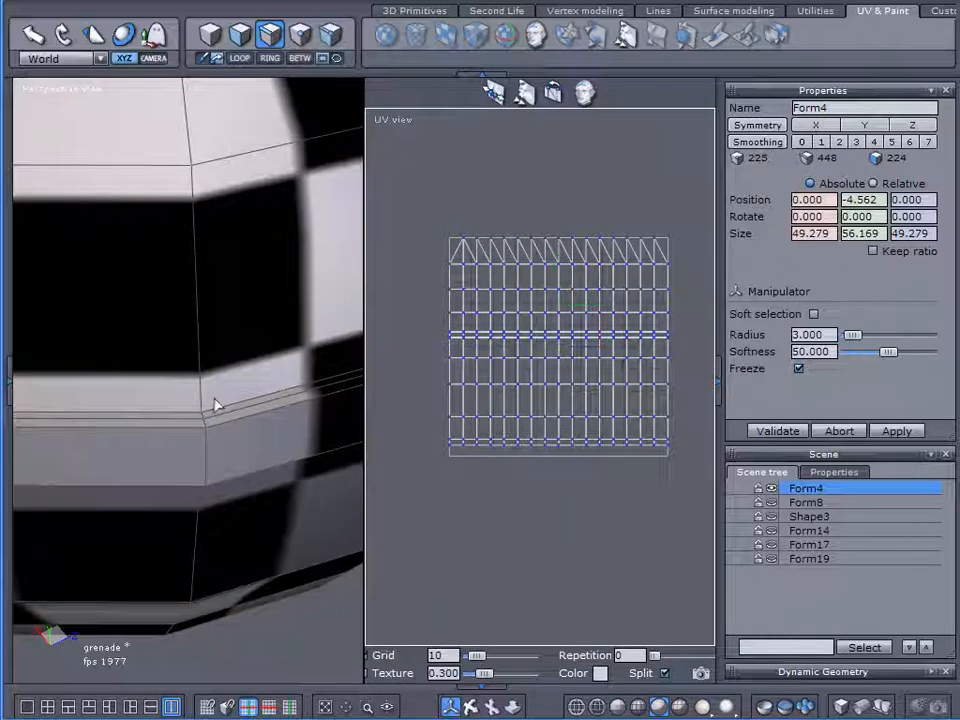
Step: Select the open edge loop at the top of the neck and move its UV row down to lengthen the neck strip
scroll(214, 392, "down", 5)
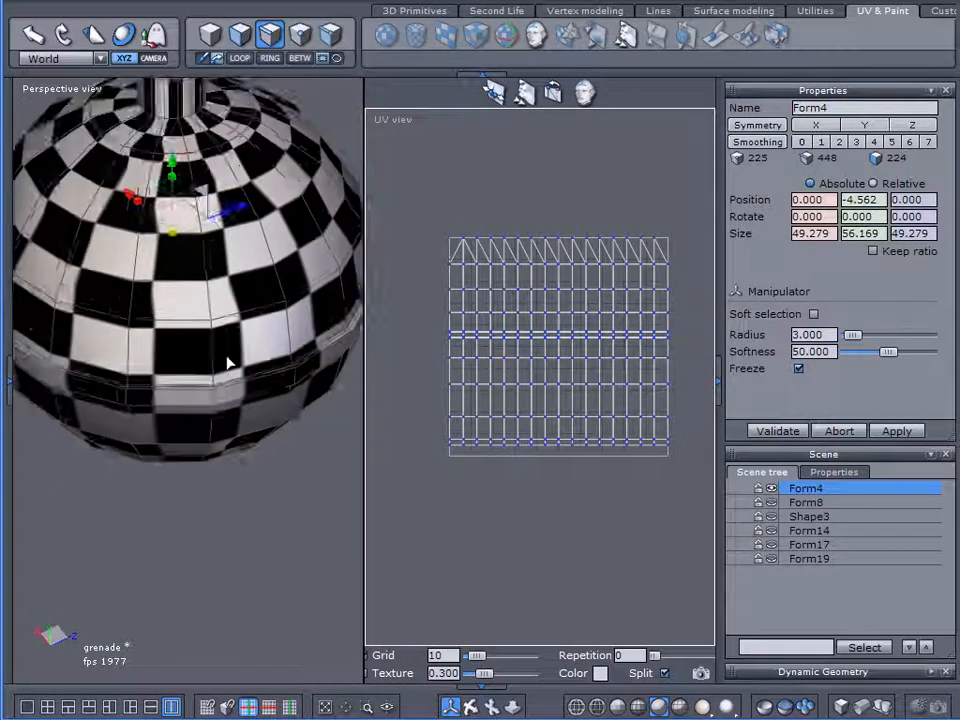
scroll(228, 363, "down", 5)
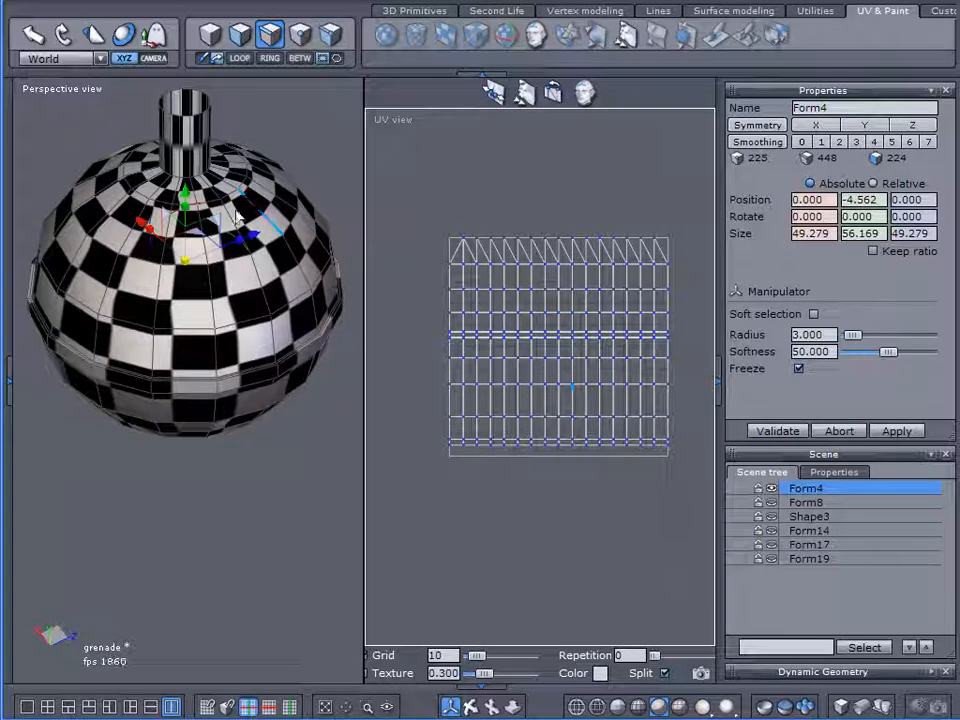
mouse_move(150, 352)
middle_mouse_down()
mouse_move(199, 431)
mouse_move(189, 437)
mouse_move(169, 349)
middle_mouse_up()
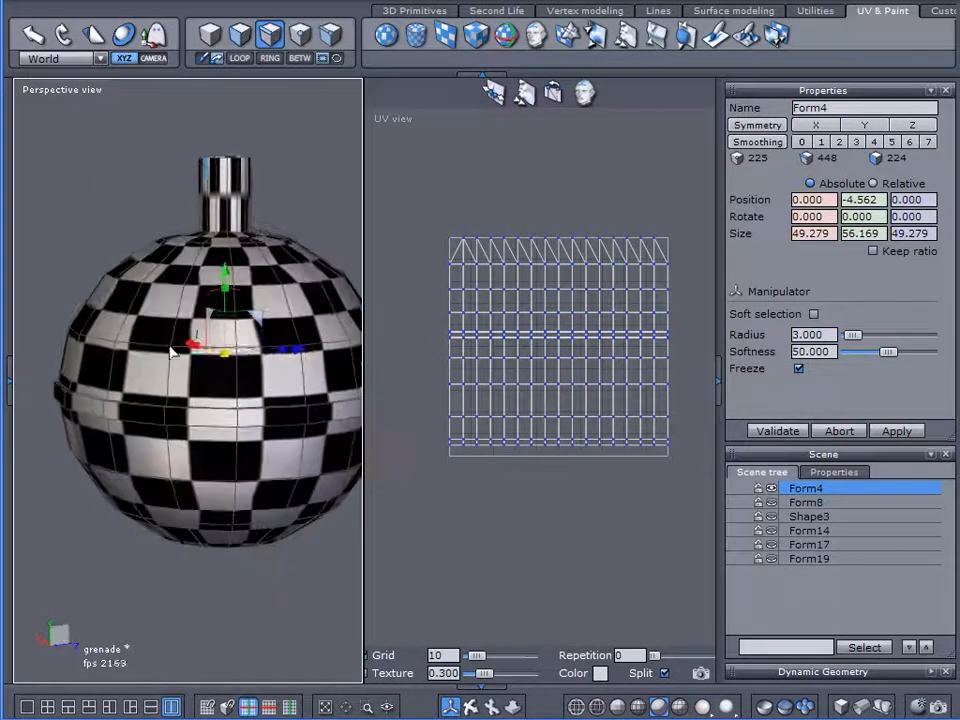
left_click(521, 429)
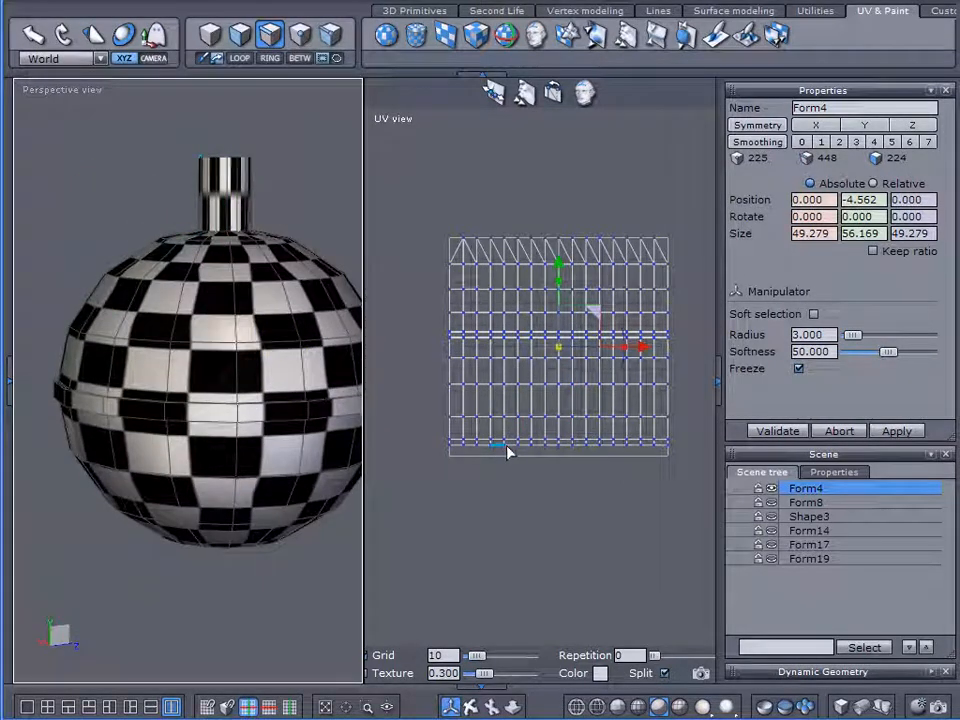
left_click(159, 210)
middle_click_drag(159, 210, 181, 258)
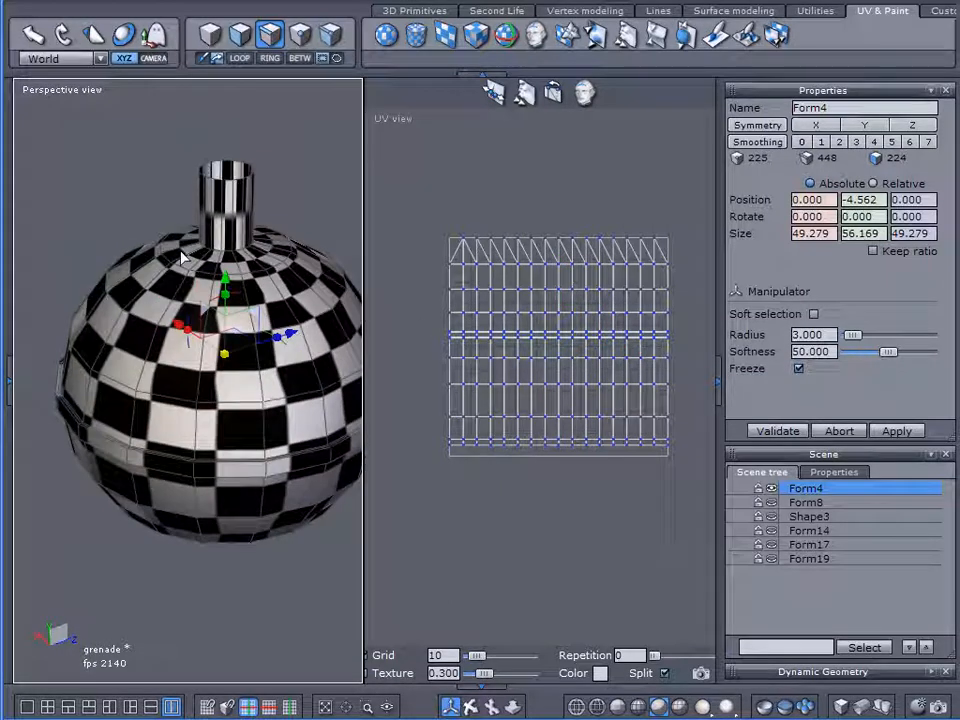
left_click(228, 145)
left_click(558, 500)
left_click_drag(559, 368, 561, 425)
Step: Refine the neck's top-edge UV row, moving it further down to extend the neck strip, and validate the change
middle_click_drag(284, 411, 287, 360)
left_click_drag(554, 412, 555, 397)
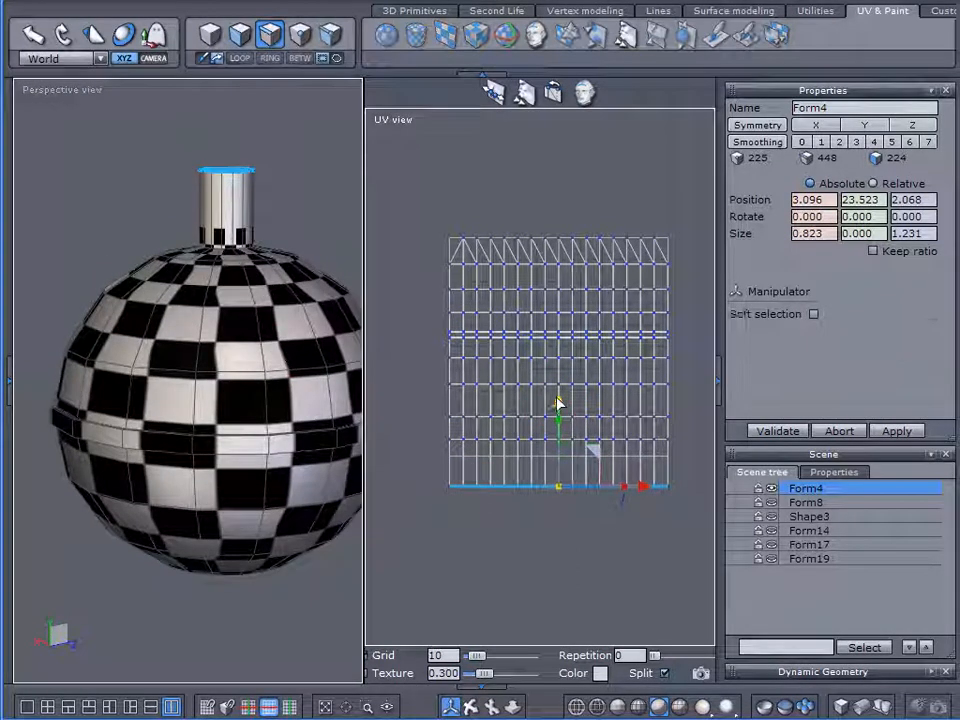
middle_click_drag(226, 285, 231, 348)
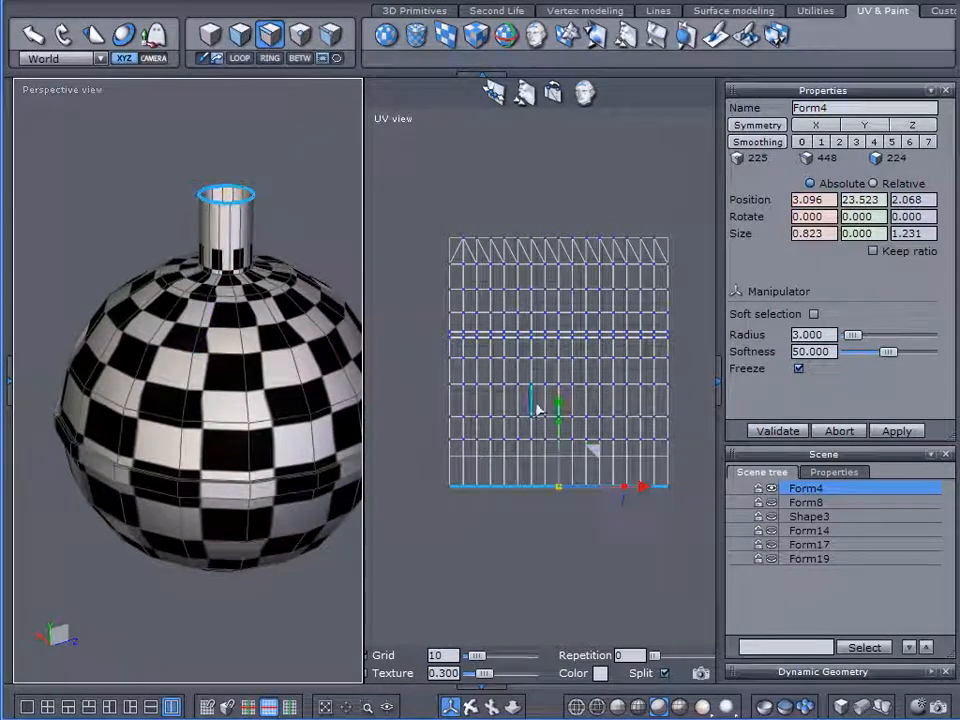
left_click_drag(558, 403, 557, 429)
middle_click_drag(230, 350, 228, 316)
scroll(246, 274, "up", 5)
middle_click_drag(251, 267, 196, 285)
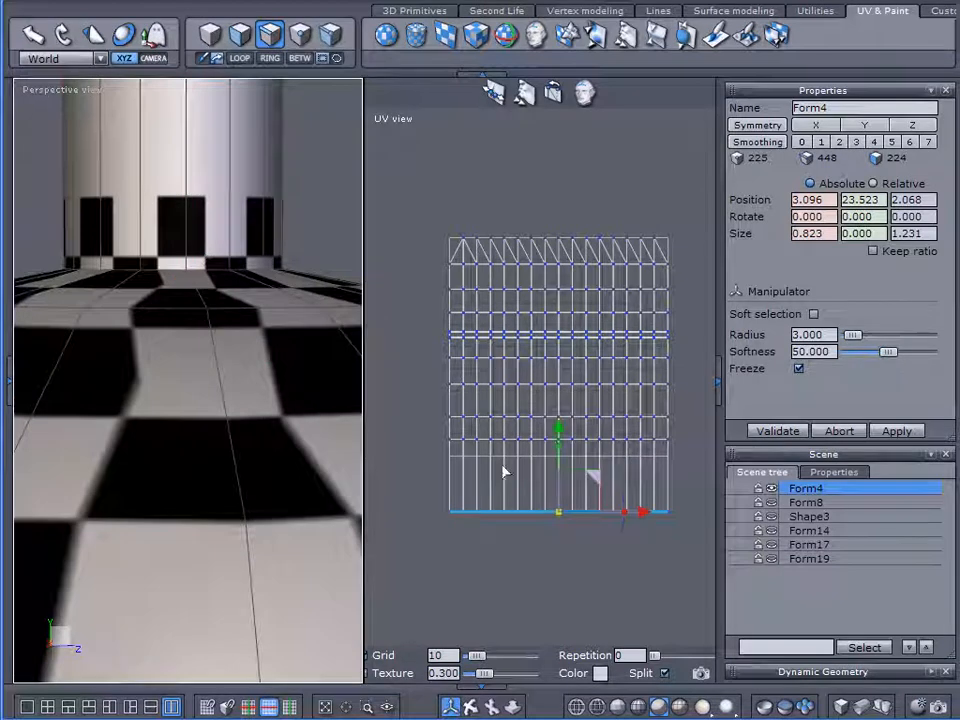
left_click_drag(557, 428, 557, 443)
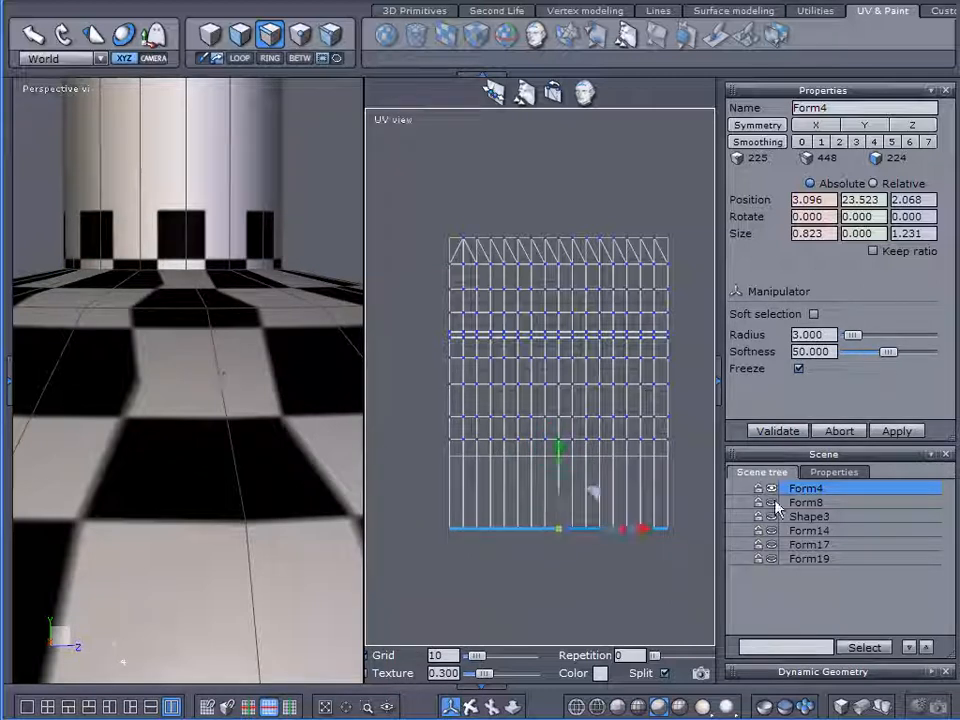
left_click(783, 437)
Step: Select all of the body's UV points and scale the layout down uniformly until it fits inside the texture square
scroll(216, 390, "down", 4)
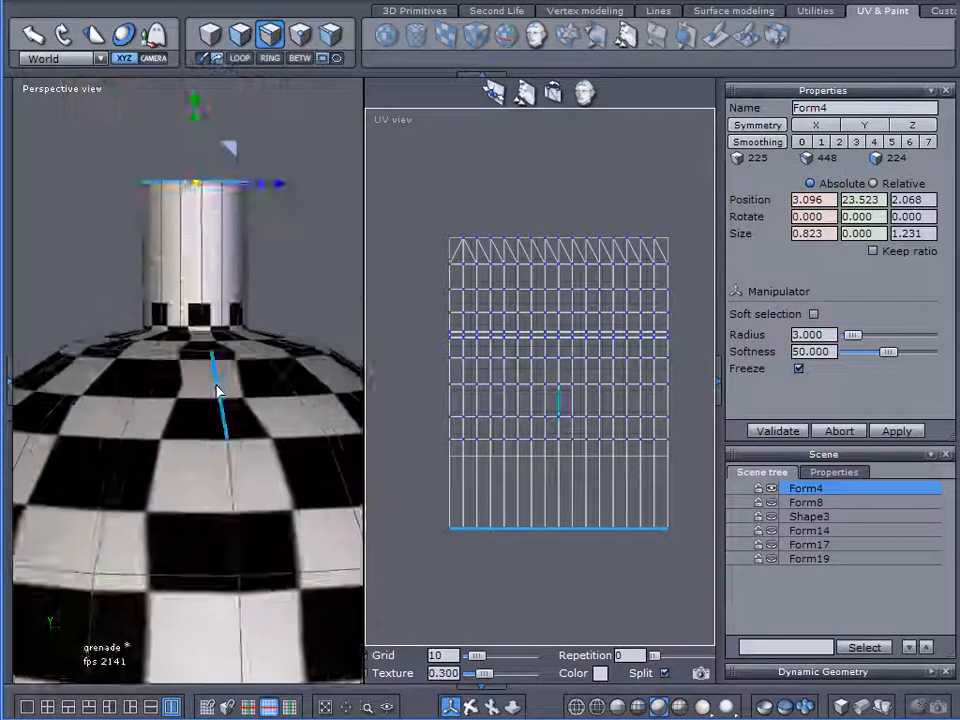
middle_click_drag(231, 390, 221, 285)
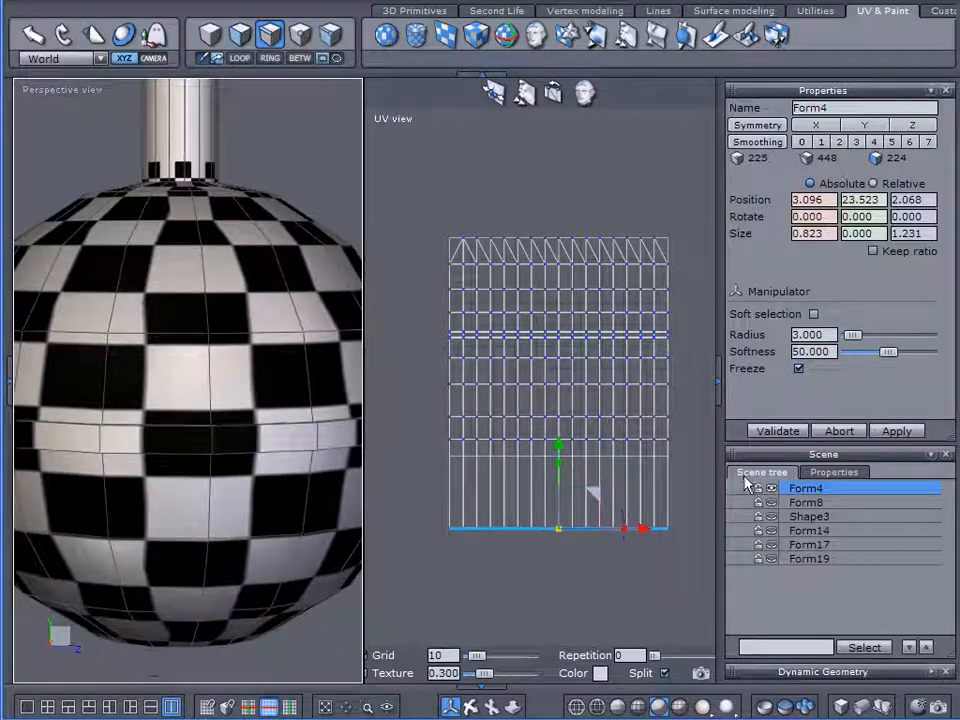
left_click(300, 34)
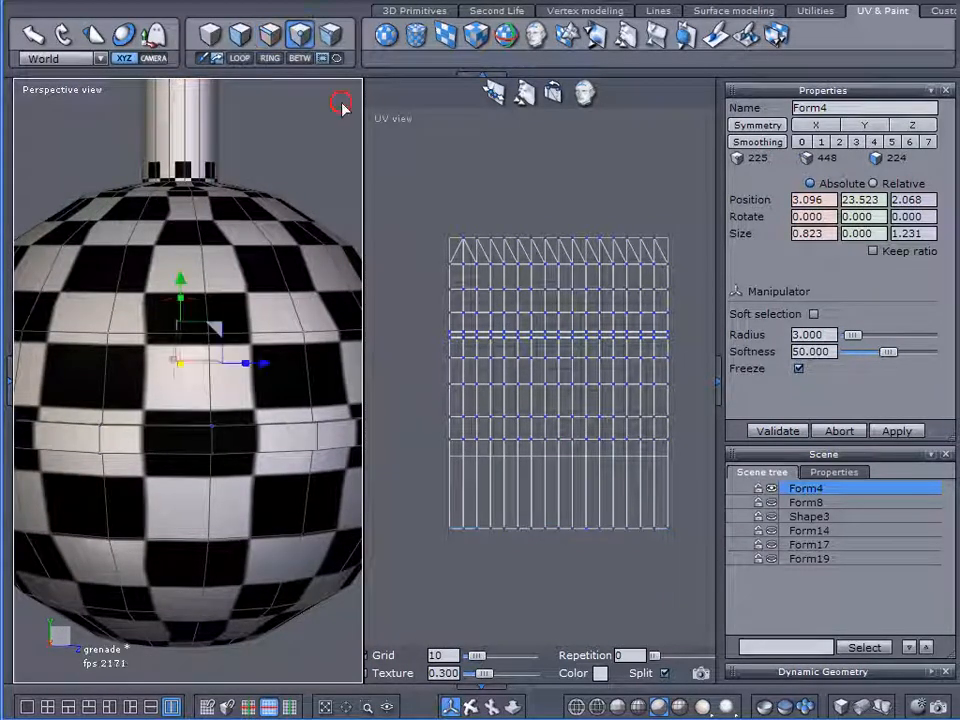
left_click_drag(425, 204, 690, 572)
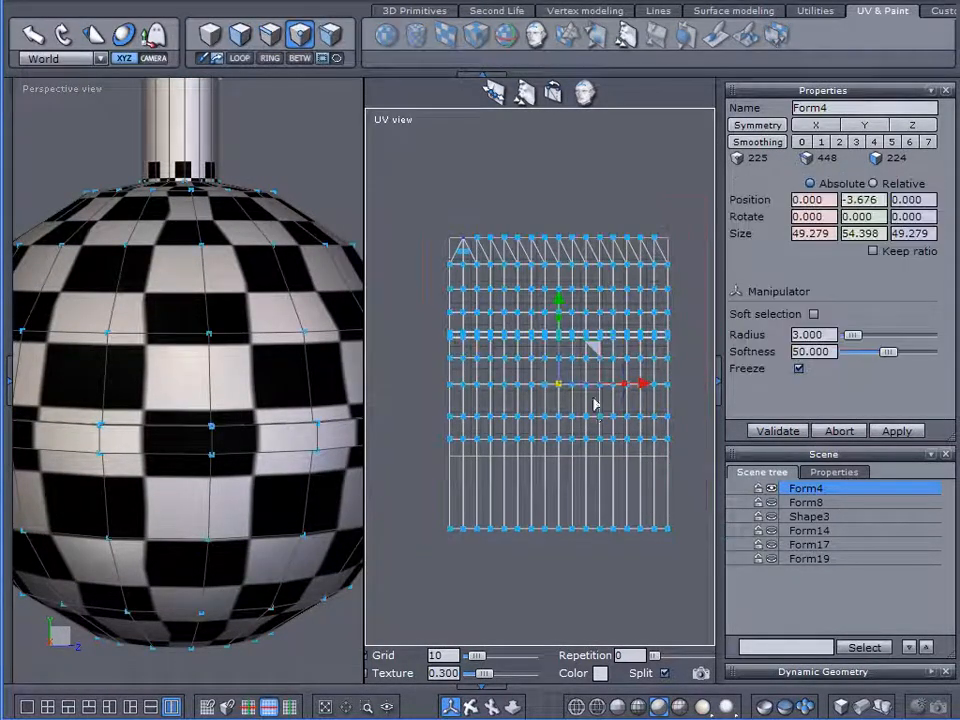
left_click_drag(557, 386, 488, 386)
left_click_drag(562, 320, 559, 261)
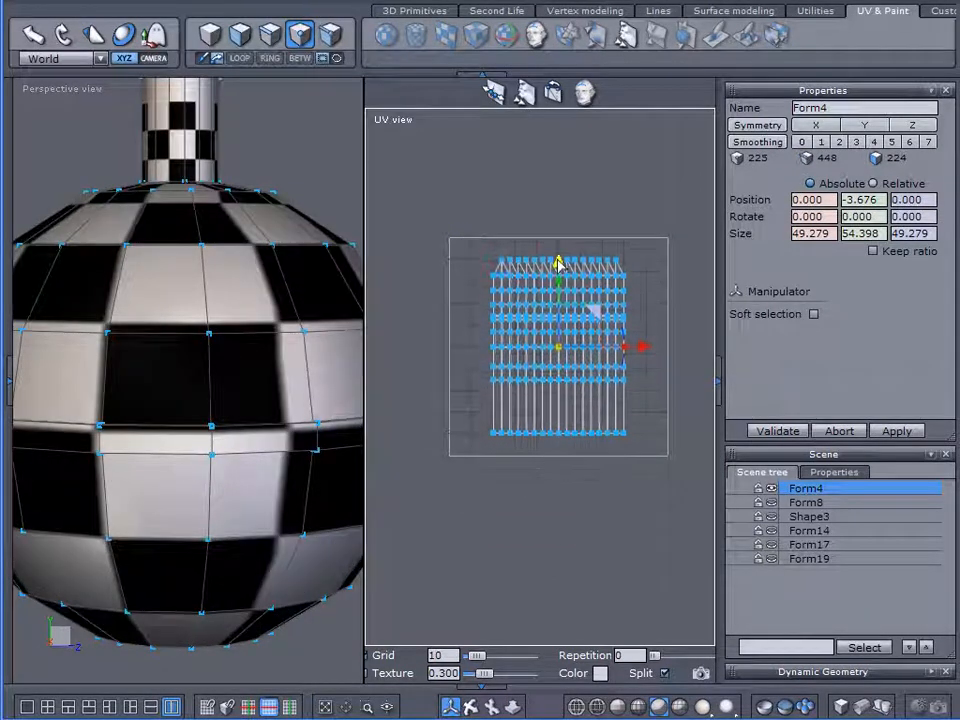
left_click_drag(561, 345, 607, 367)
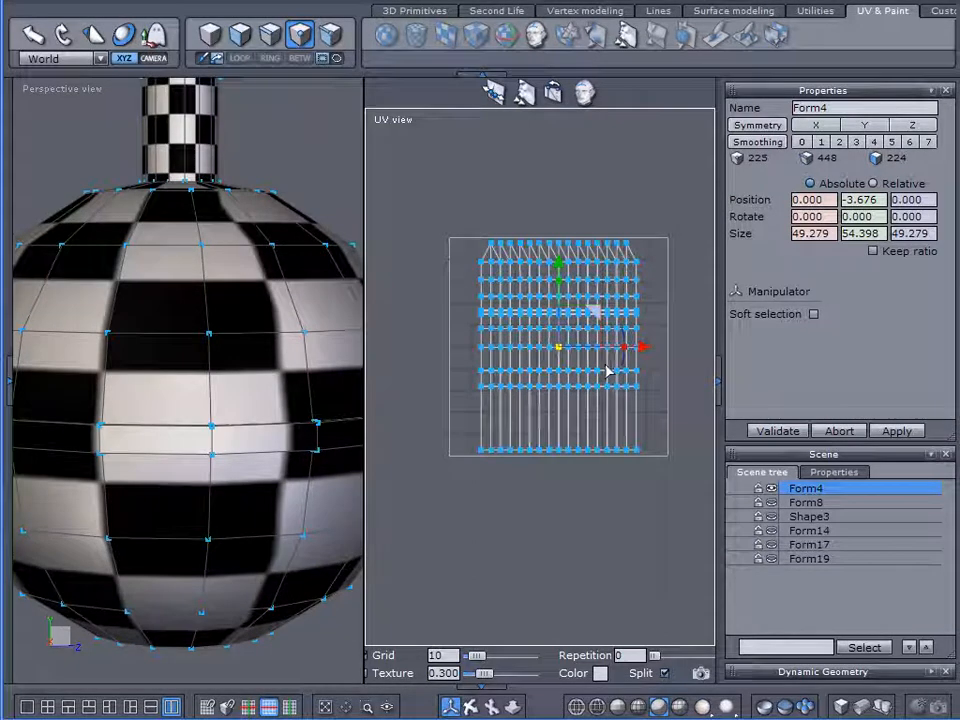
Step: Clear the body's UV point selection and save the grenade file
scroll(280, 330, "down", 2)
right_click_drag(216, 439, 196, 470)
left_click(499, 495)
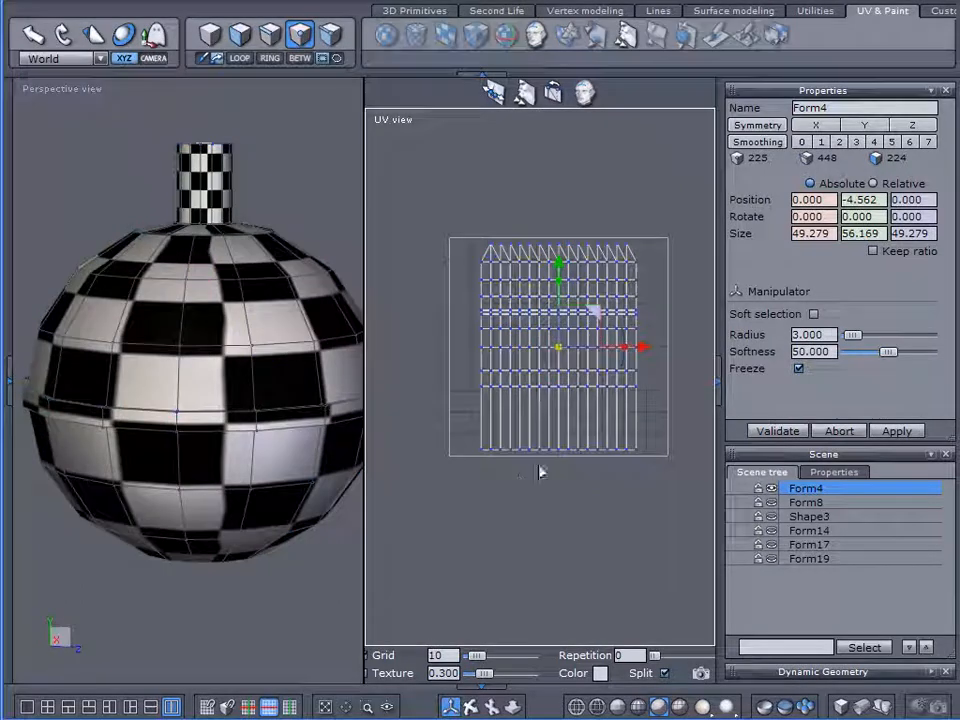
left_click(50, 6)
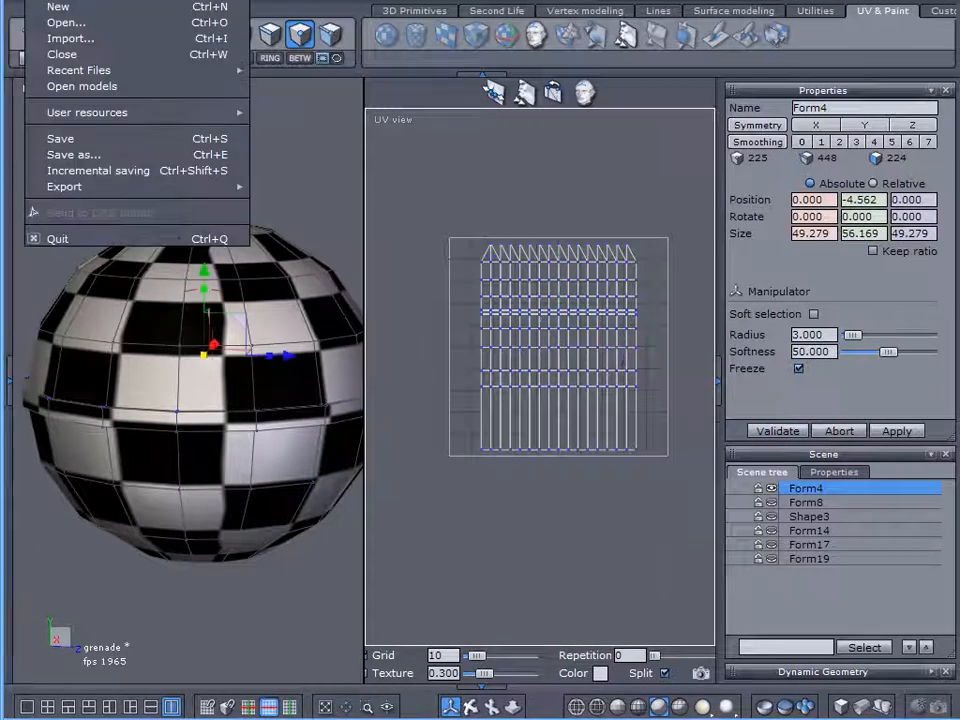
left_click(62, 139)
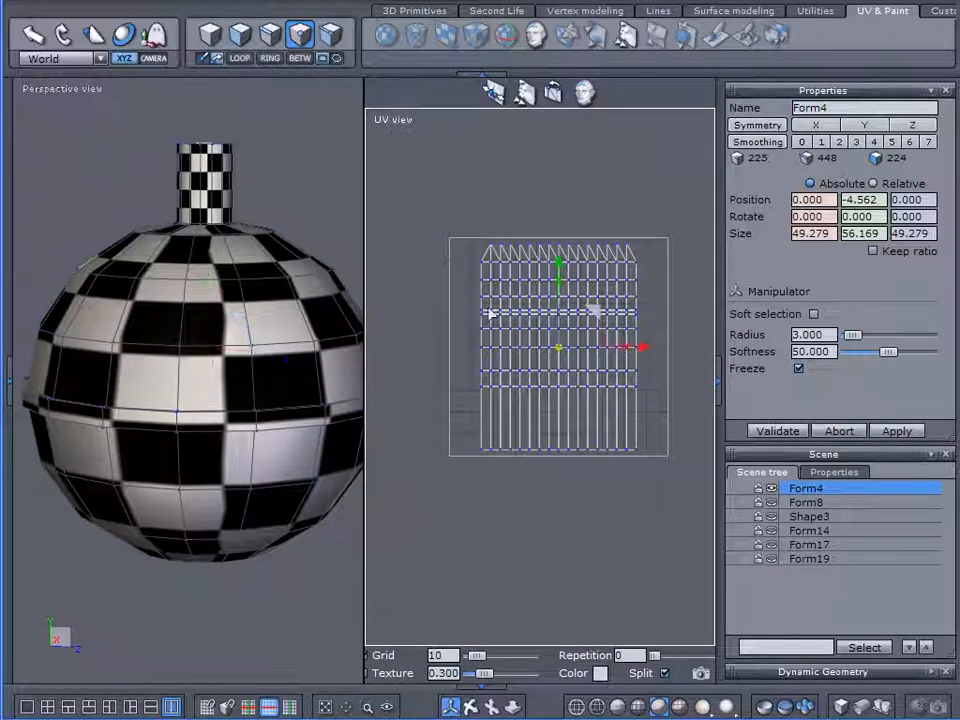
Step: Hide the body and Form8, show only the small cylinder Shape3, and select it
left_click(776, 502)
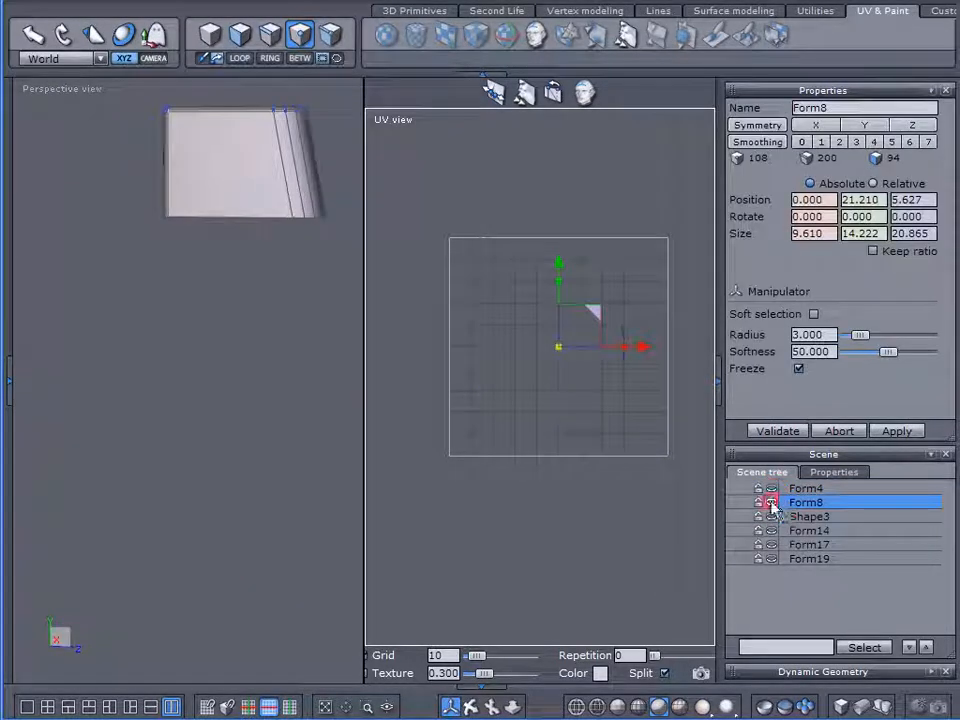
left_click(772, 504)
left_click(775, 517)
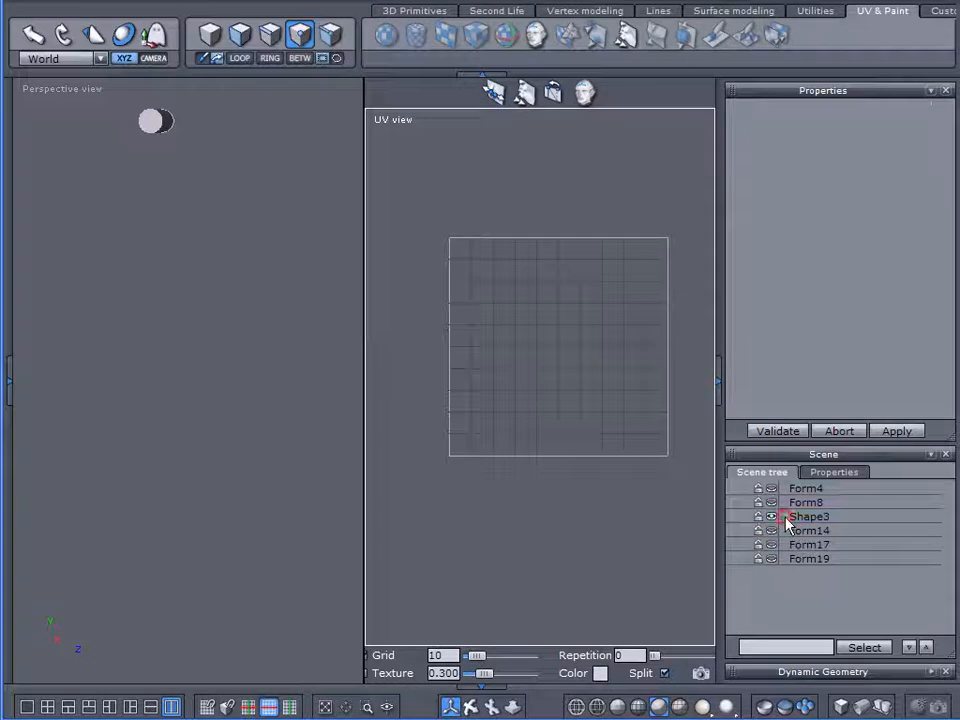
left_click_drag(397, 404, 317, 356, "alt")
right_click_drag(214, 242, 236, 345)
scroll(223, 206, "up", 4)
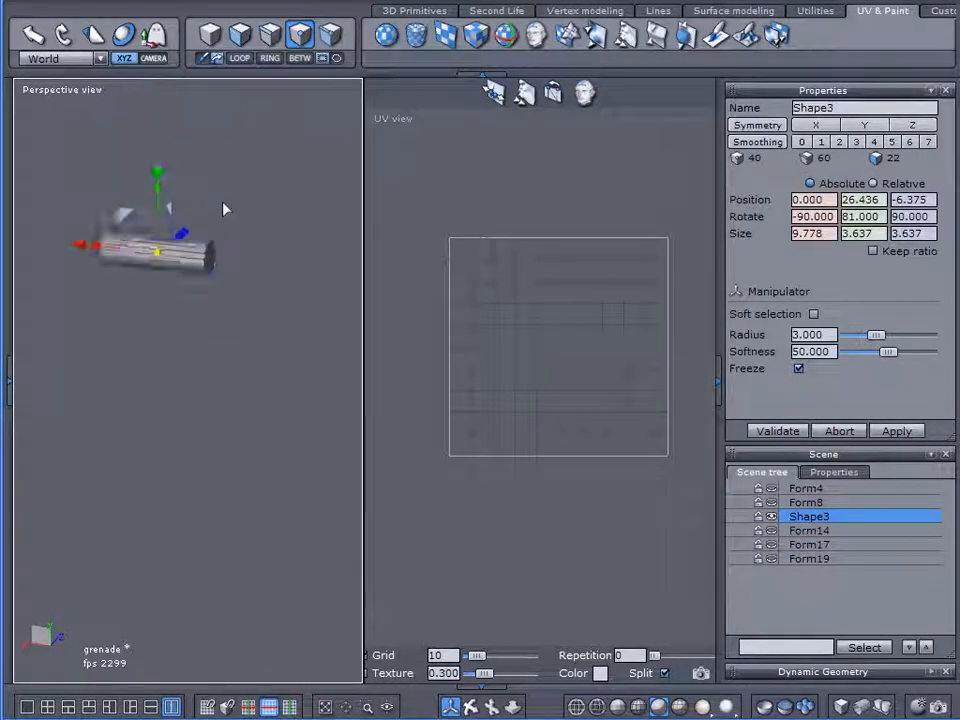
Step: Apply a cylindrical UV projection to Shape3, try its axis orientations, align it with the cylinder's length, and validate
left_click(240, 35)
left_click(386, 35)
left_click(416, 42)
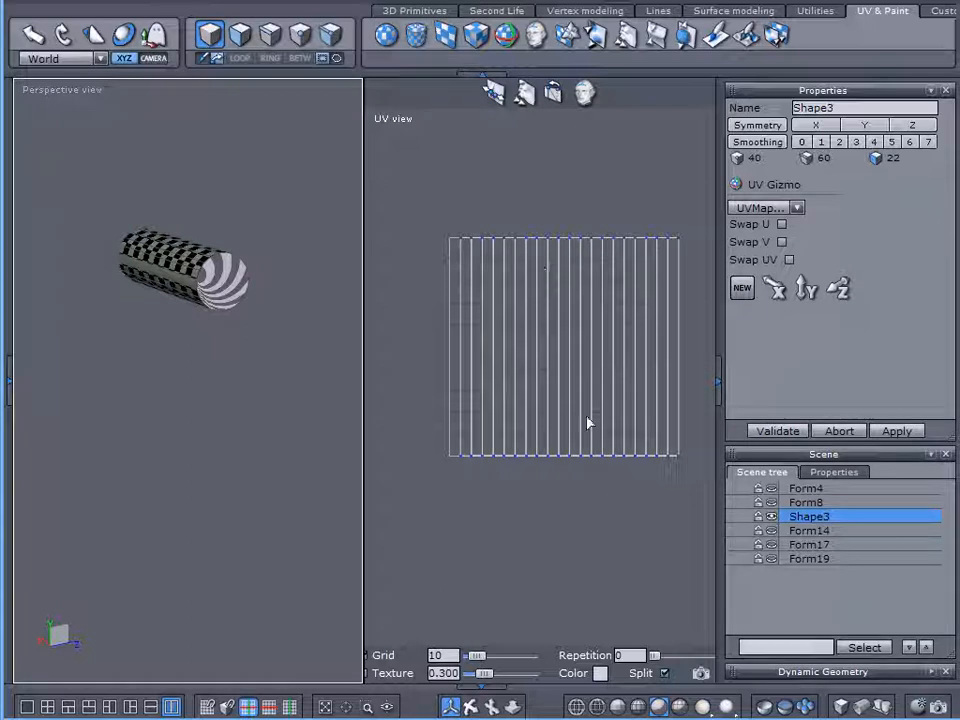
left_click(806, 292)
left_click(806, 292)
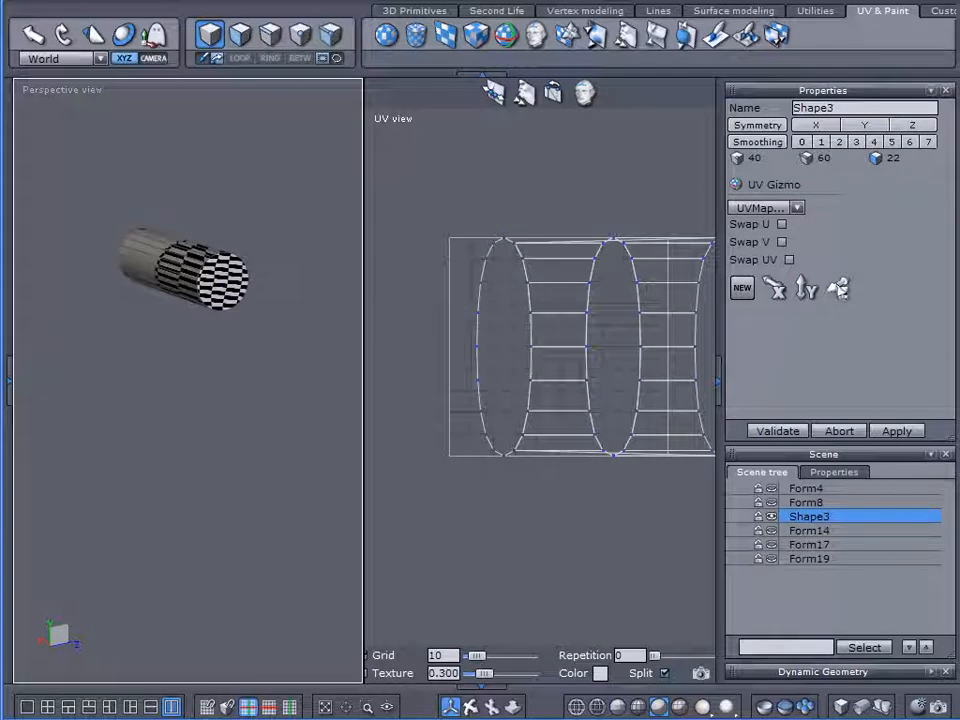
left_click(838, 290)
left_click(777, 289)
left_click(838, 290)
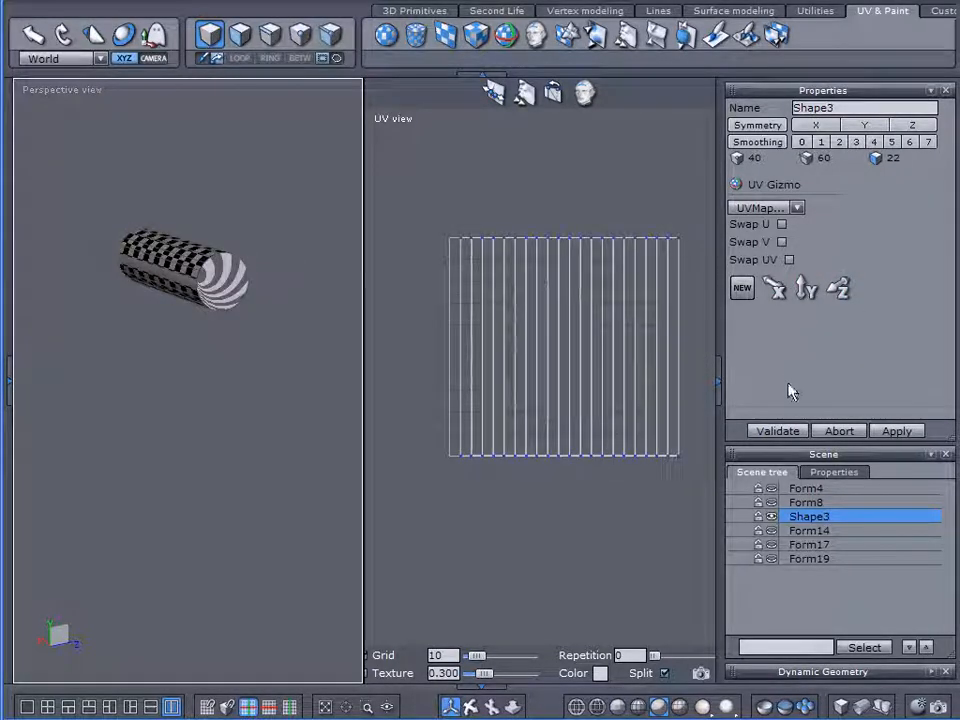
left_click(778, 431)
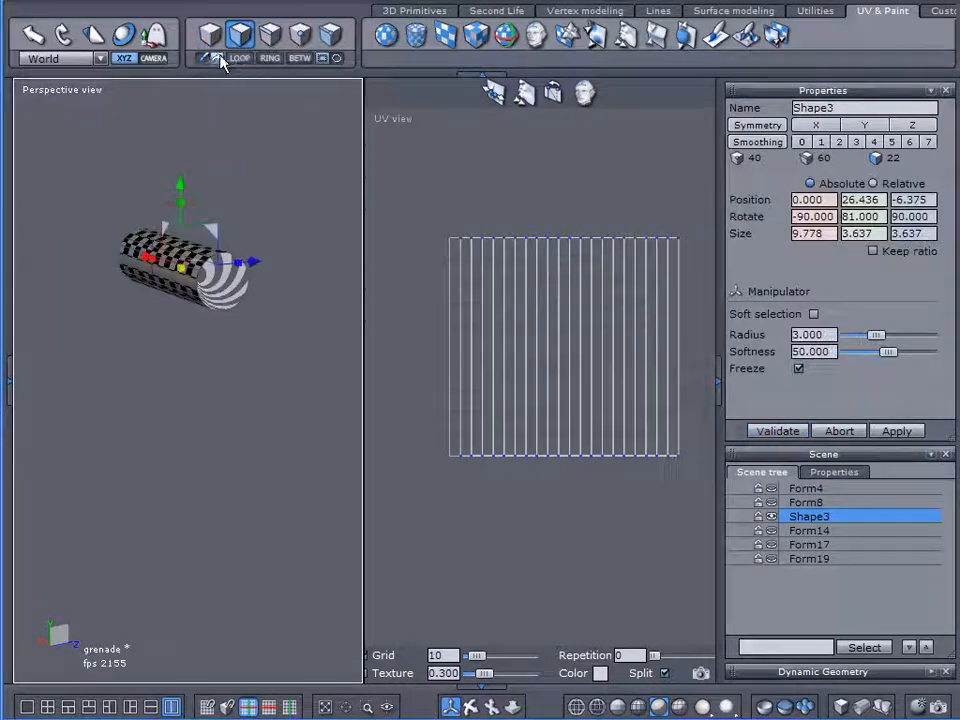
Step: Select both end-cap faces of Shape3 to check how they appear in the UV layout
scroll(242, 215, "up", 3)
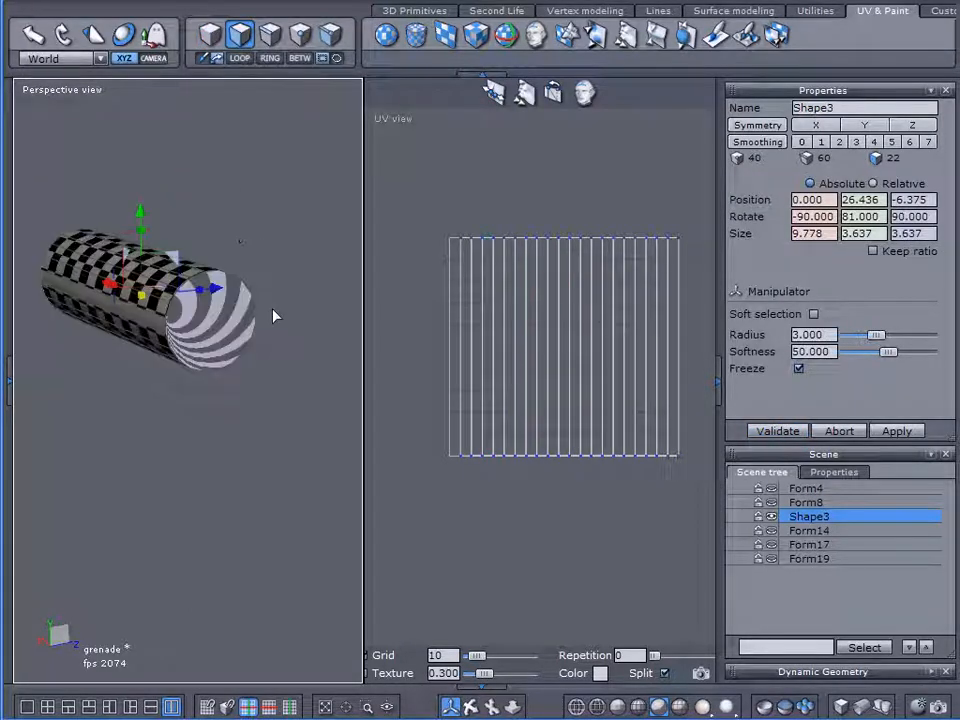
left_click(240, 35)
left_click(229, 317)
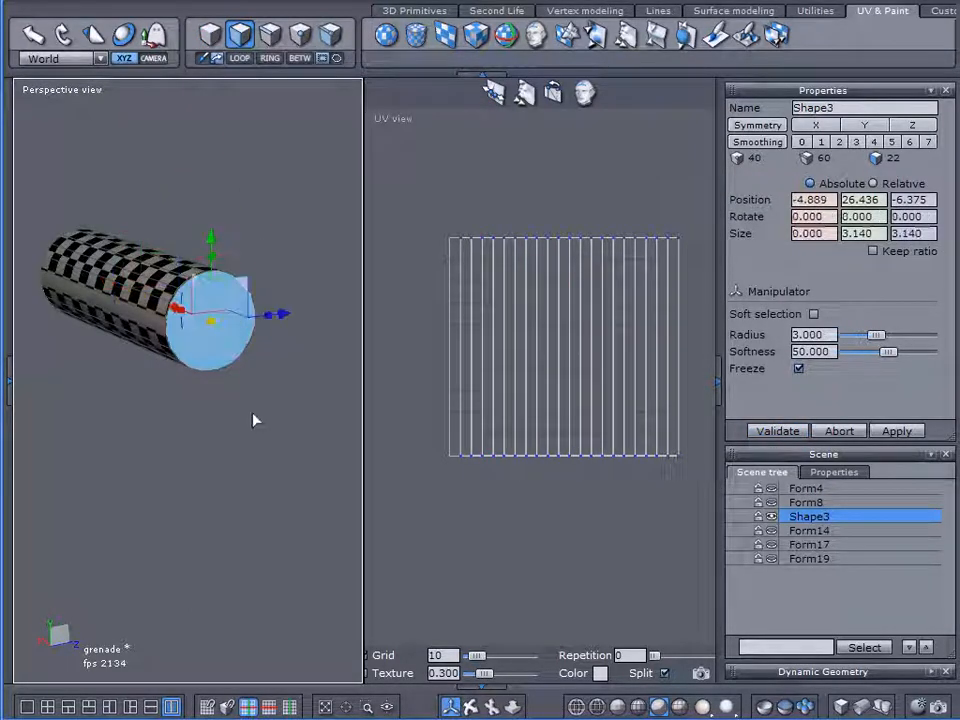
left_click_drag(223, 438, 550, 470, "alt")
left_click(175, 394, "shift")
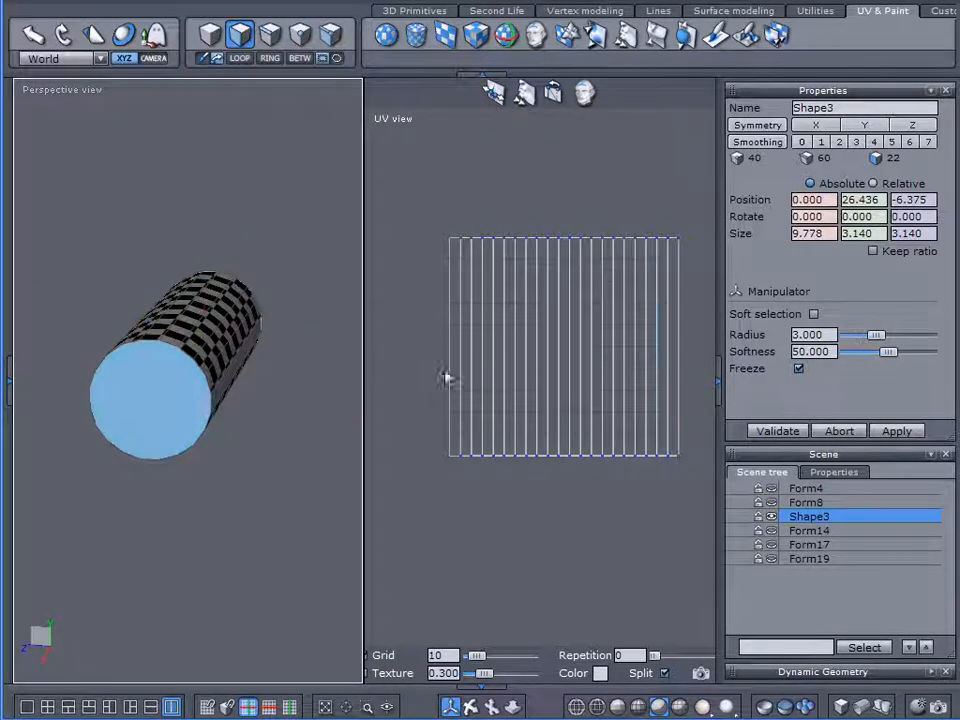
right_click_drag(309, 397, 101, 392)
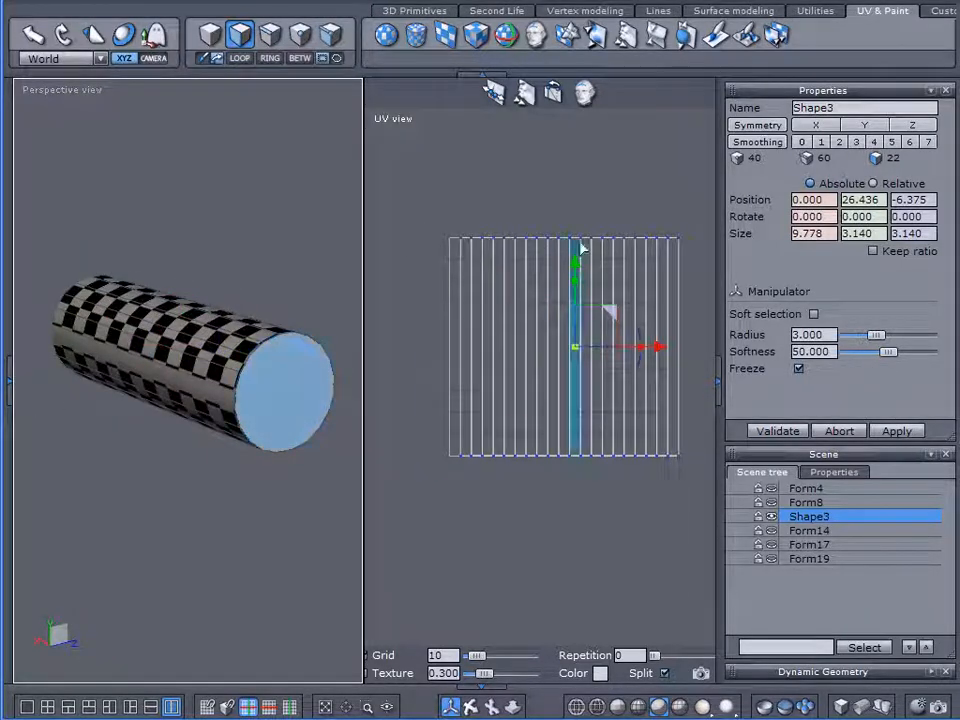
Step: Select the edge loop around one end cap of Shape3 to locate it in the UV layout
left_click(270, 34)
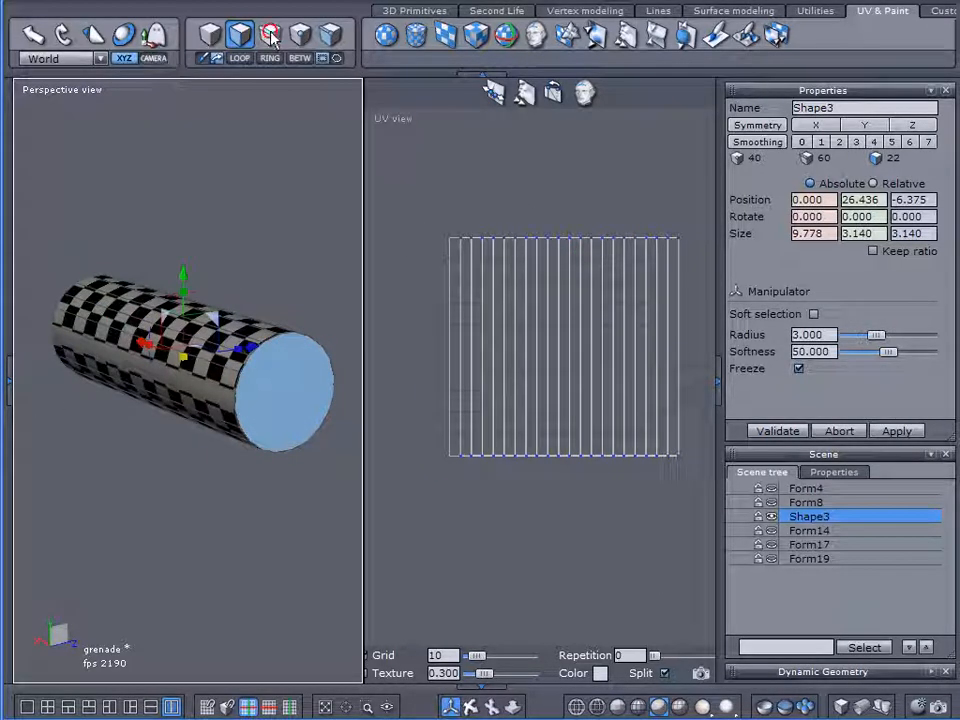
left_click(278, 343)
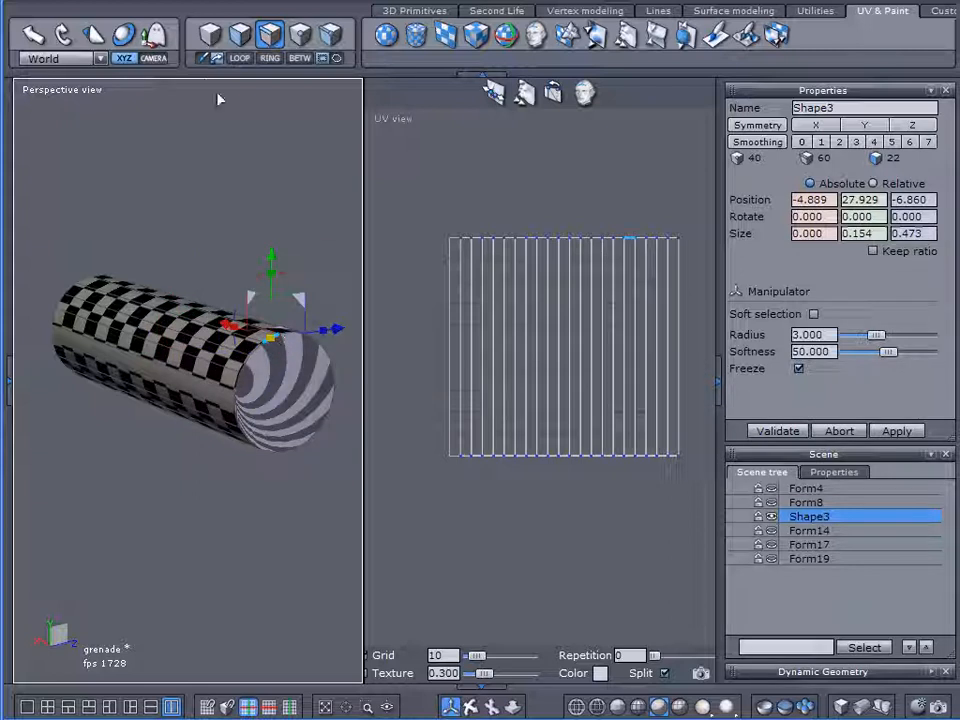
left_click(240, 58)
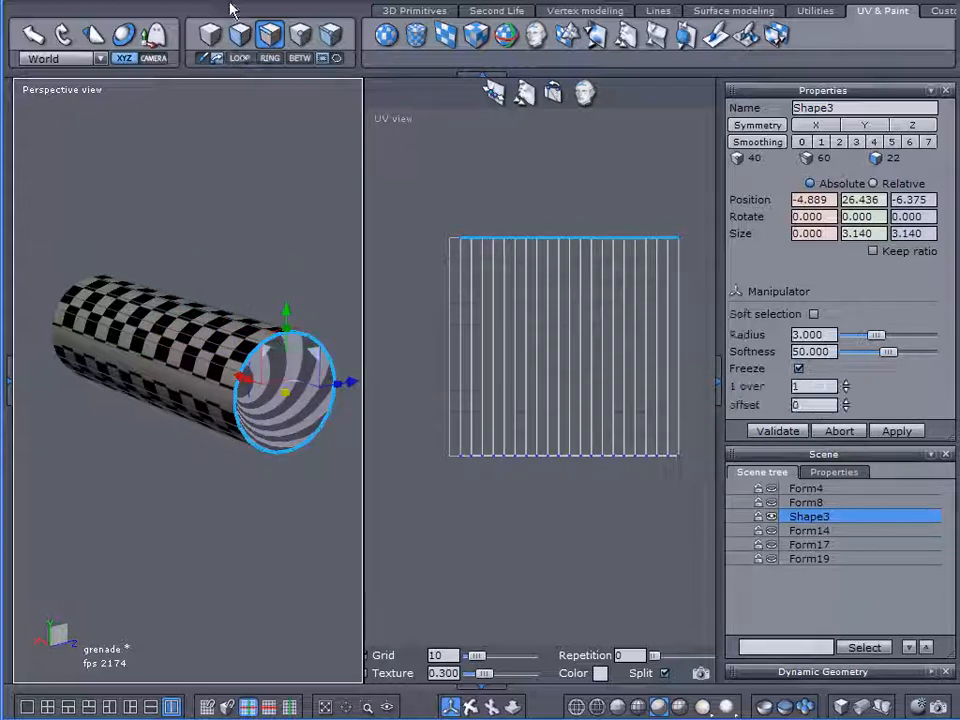
Step: Examine the end cap's texture, its rim loop and the cylinder's sides from several angles, and clear the selection
mouse_move(524, 266)
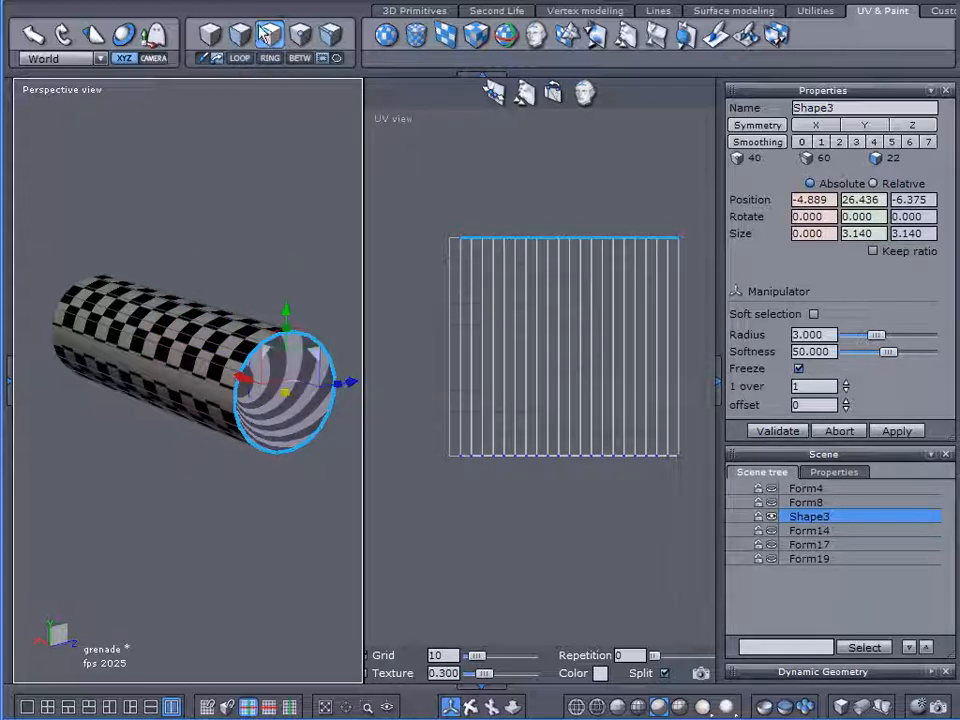
middle_click_drag(255, 435, 232, 87)
middle_click_drag(232, 185, 201, 229)
scroll(210, 229, "up", 3)
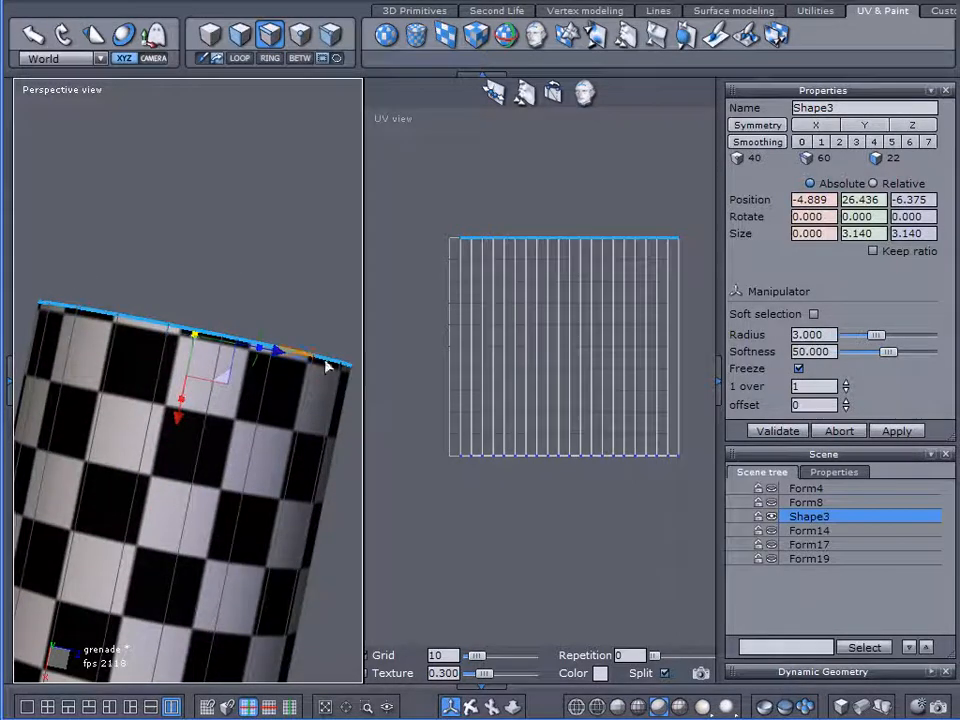
middle_click_drag(206, 229, 268, 479)
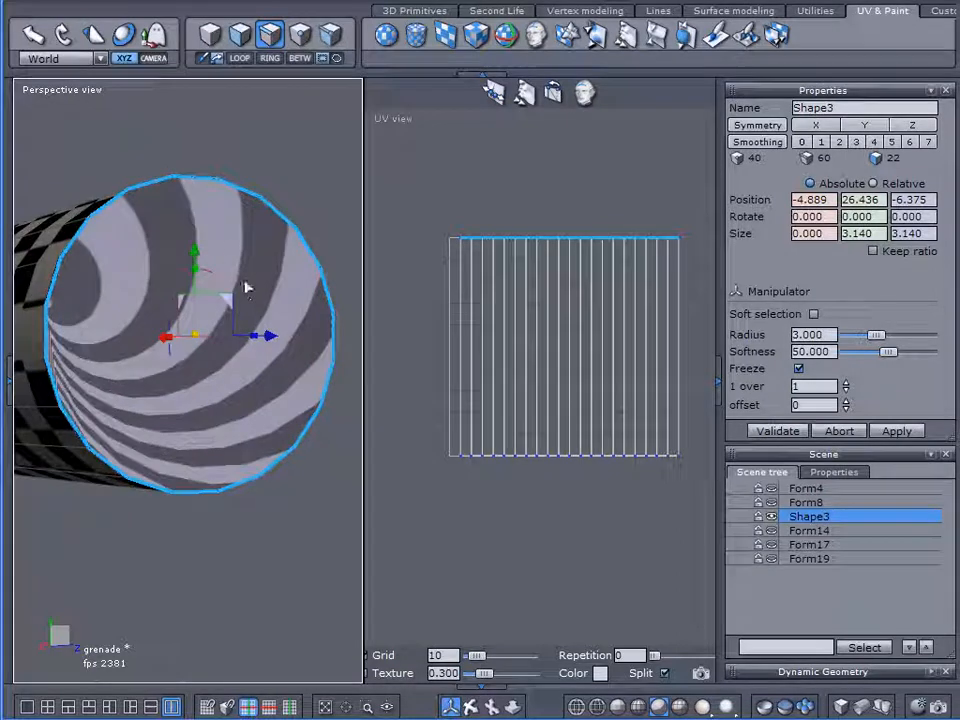
right_click_drag(219, 317, 268, 316)
middle_click_drag(303, 329, 257, 302)
right_click_drag(296, 370, 144, 420)
scroll(171, 411, "down", 4)
middle_click_drag(250, 436, 173, 424)
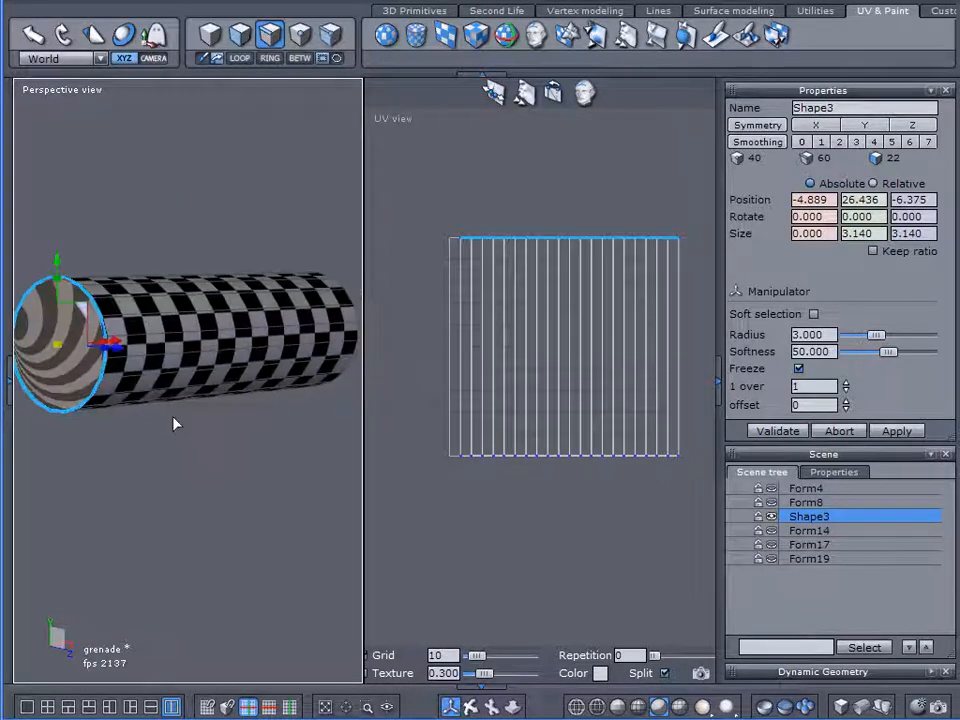
right_click_drag(150, 445, 208, 354)
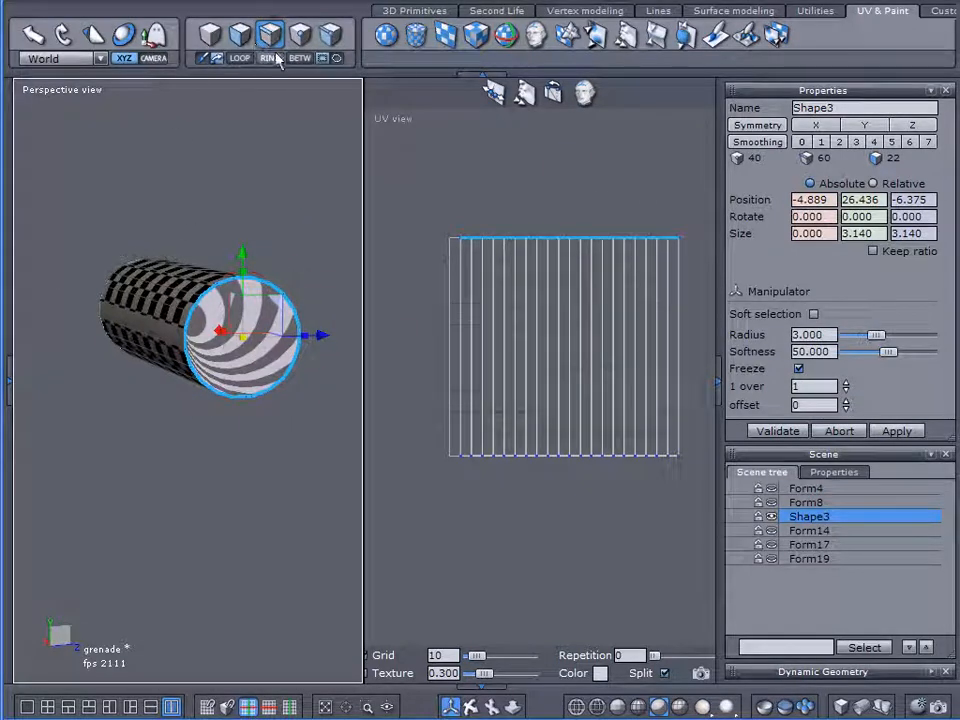
left_click(583, 220)
left_click(834, 431)
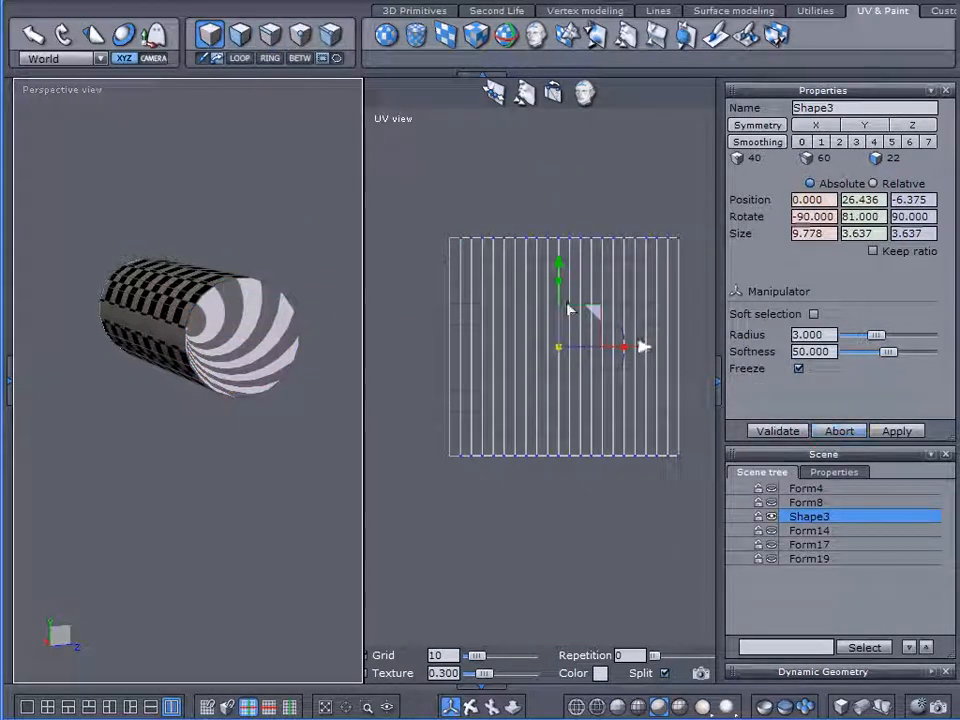
Step: Start a seam-based Unfold on Shape3 and select one rim edge at each end of the cylinder
left_click(537, 37)
left_click(270, 35)
middle_click_drag(133, 362, 299, 379)
left_click(281, 342)
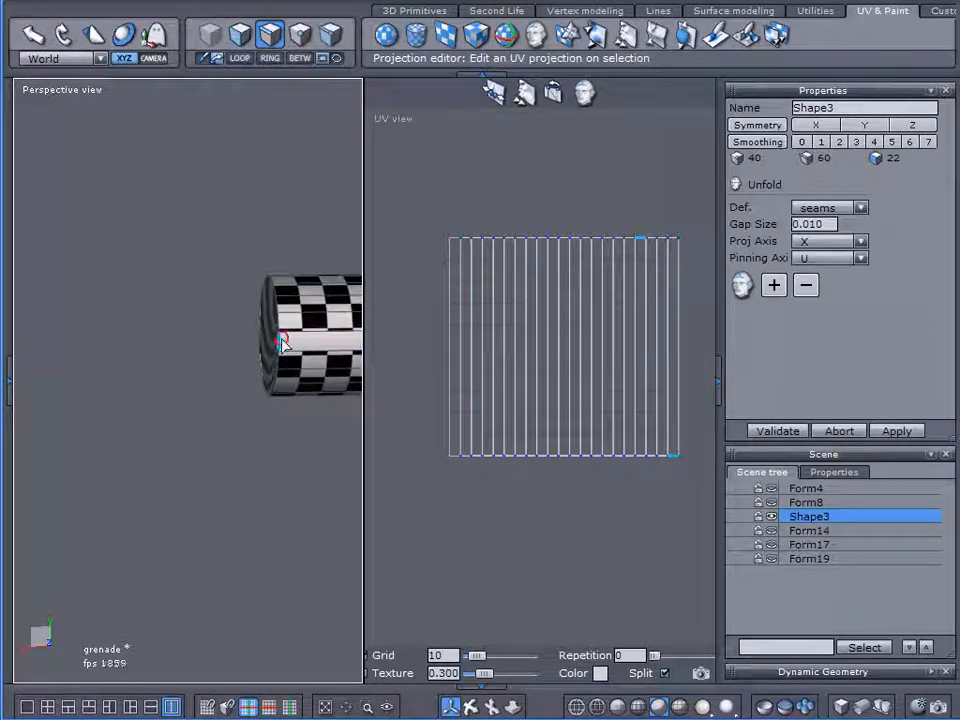
Step: Show Form4 and Form8 and examine how the cylinder sits against them to judge where a seam would be hidden
left_click(771, 488)
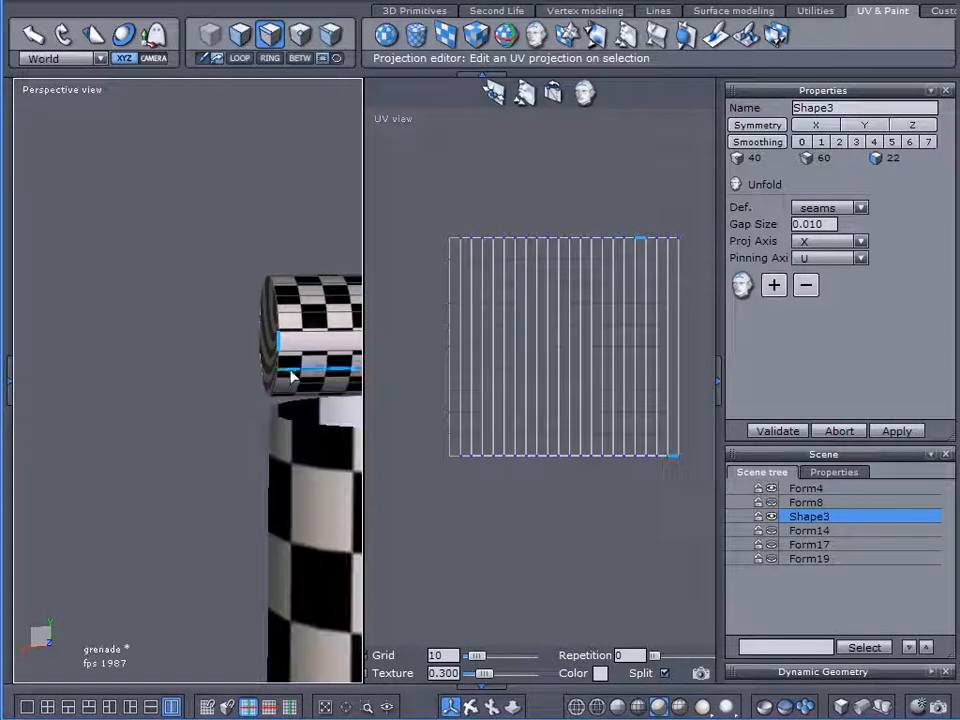
middle_click_drag(226, 386, 128, 362)
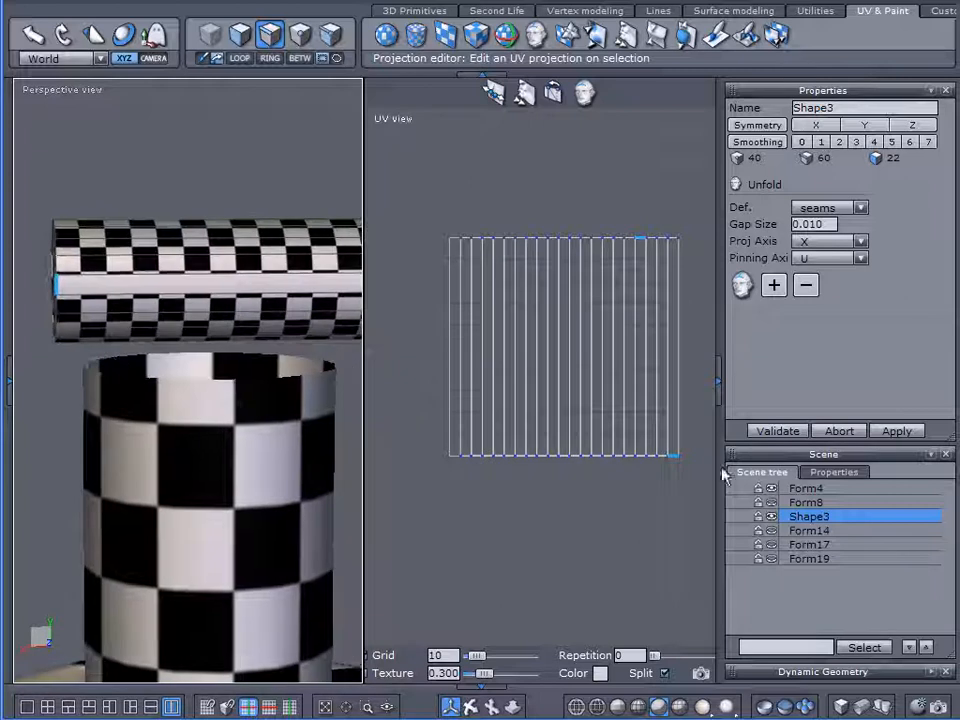
left_click(771, 502)
right_click_drag(257, 427, 118, 379)
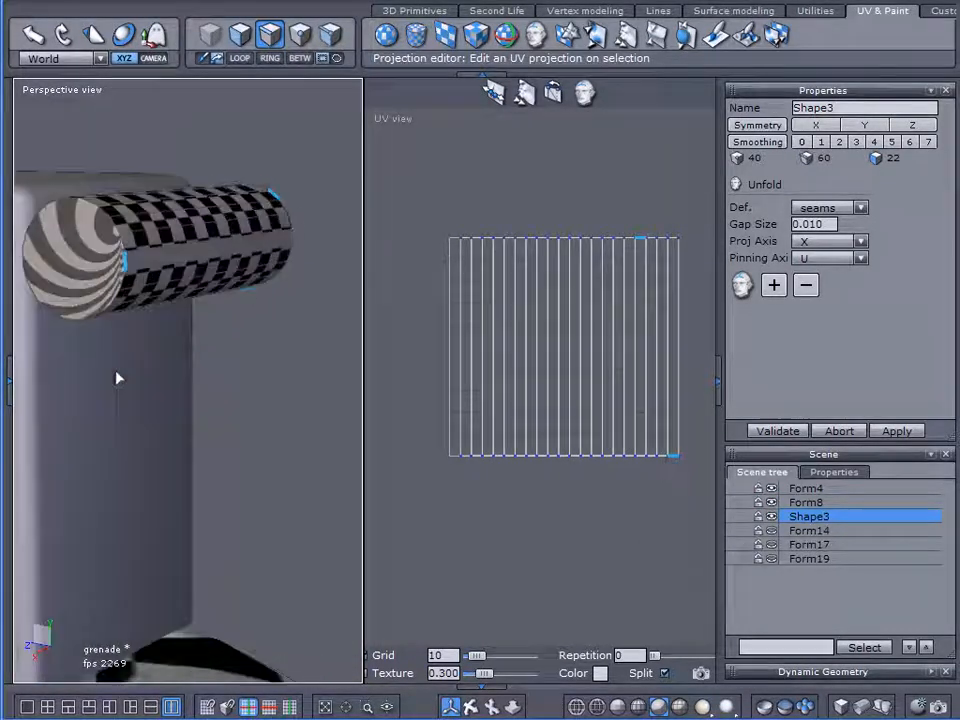
Step: Extend the two rim edges into full loops around both end caps and hide Form8 and Form4
left_click(238, 59)
right_click_drag(225, 92, 197, 336)
right_click_drag(195, 280, 158, 306)
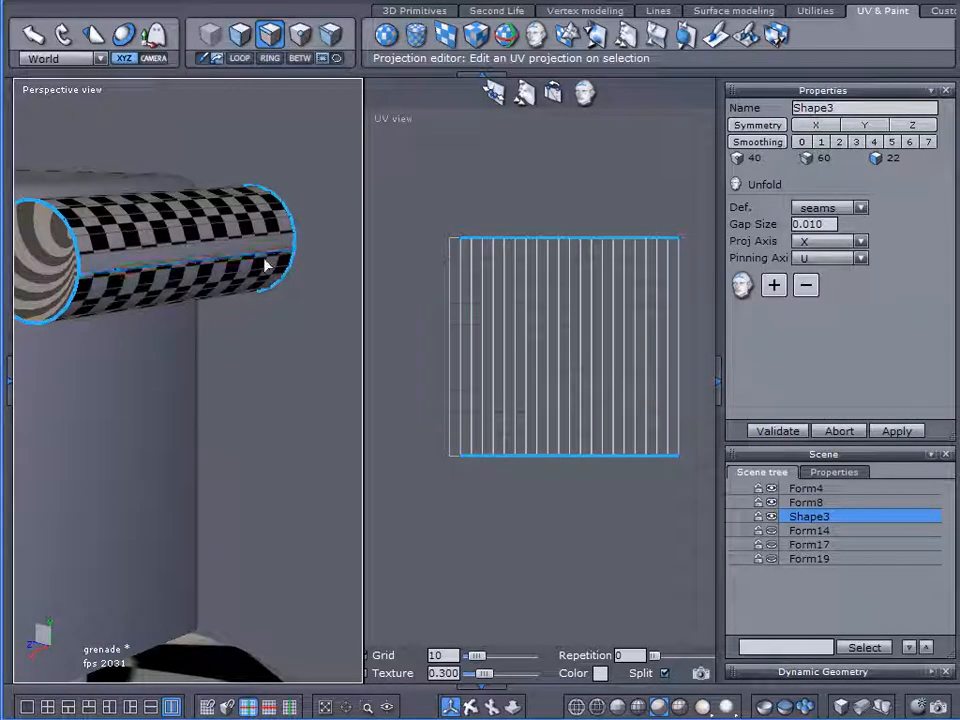
left_click(772, 504)
left_click(771, 490)
right_click_drag(148, 384, 340, 398)
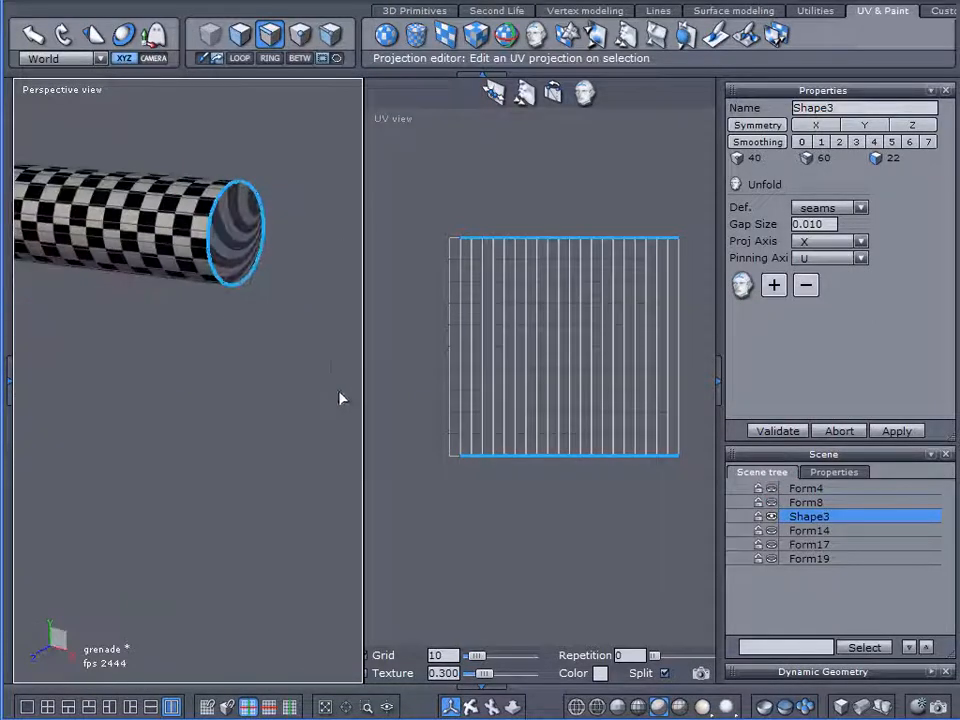
Step: Add one lengthwise side edge of the cylinder to the selected rim loops, tag them all as seams and clear the selection
left_click(152, 244, "shift")
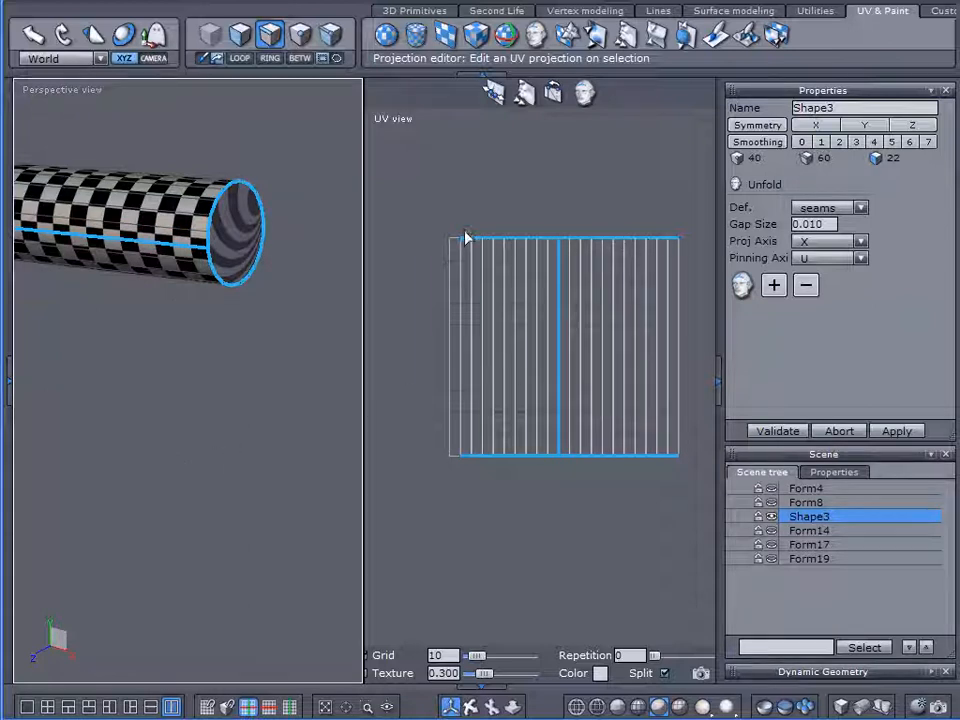
middle_click_drag(207, 264, 124, 313)
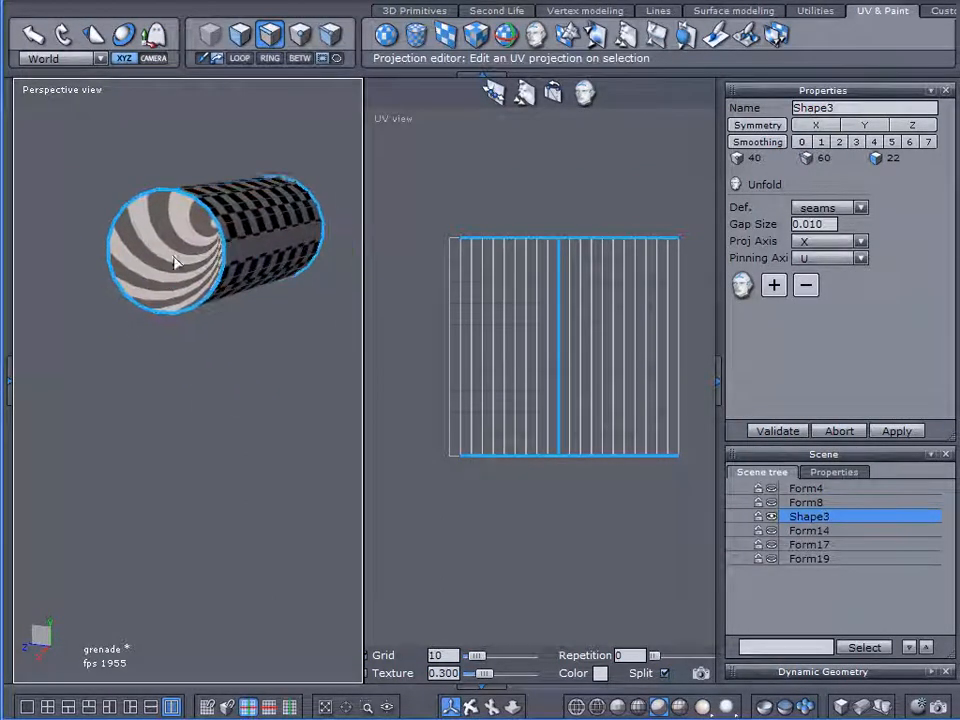
left_click(775, 286)
middle_click_drag(310, 348, 210, 358)
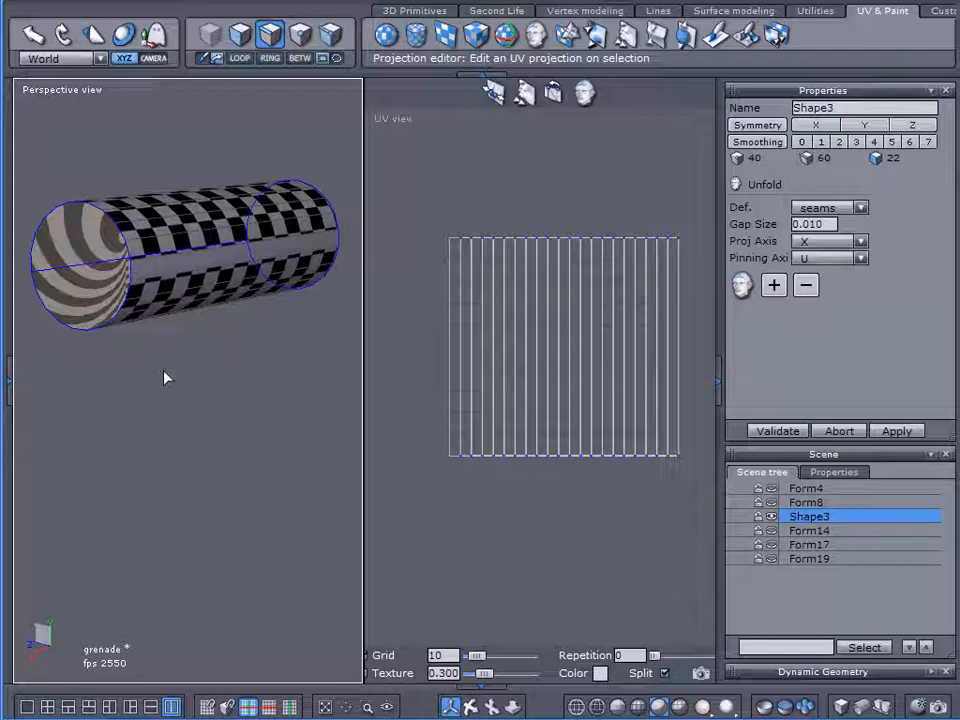
left_click(166, 378)
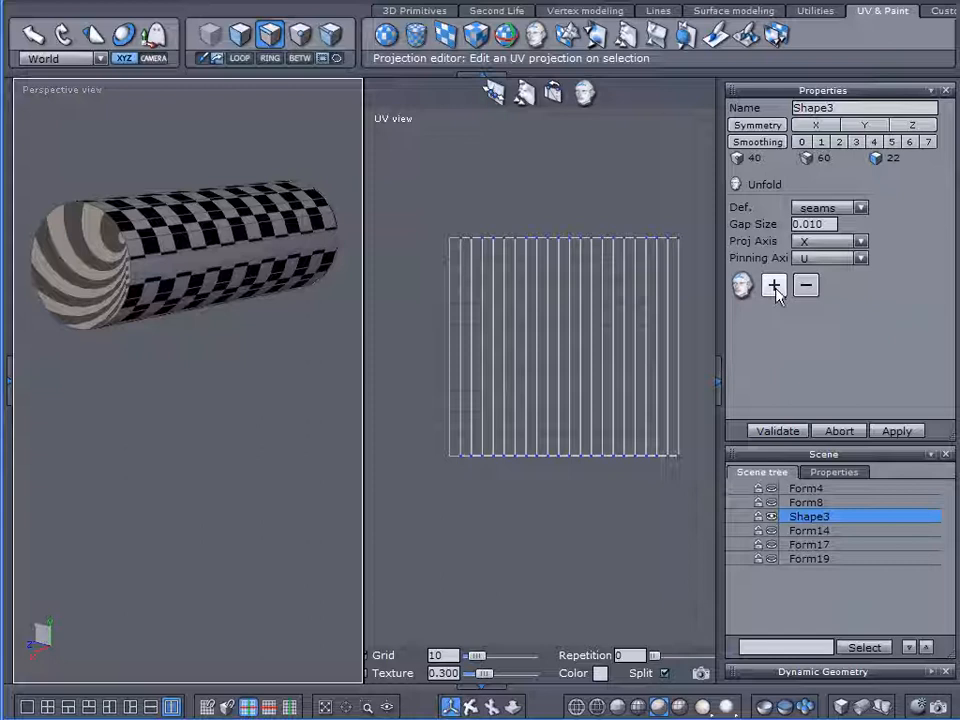
Step: Unfold Shape3 along the tagged seams and validate the resulting layout of the side strip and two end caps
left_click(742, 287)
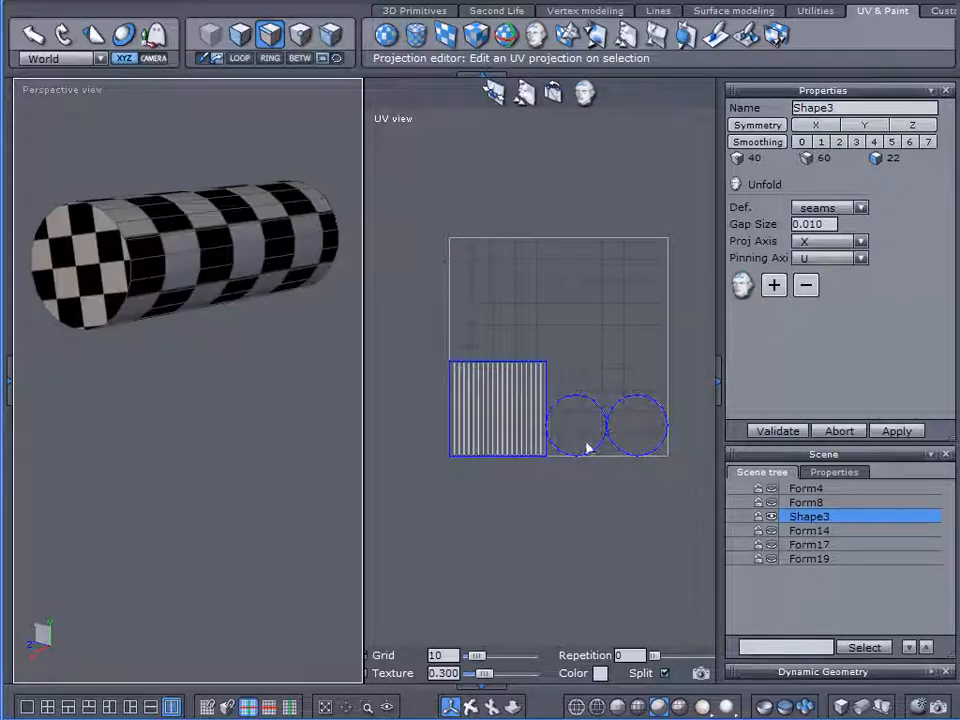
scroll(584, 456, "up", 2)
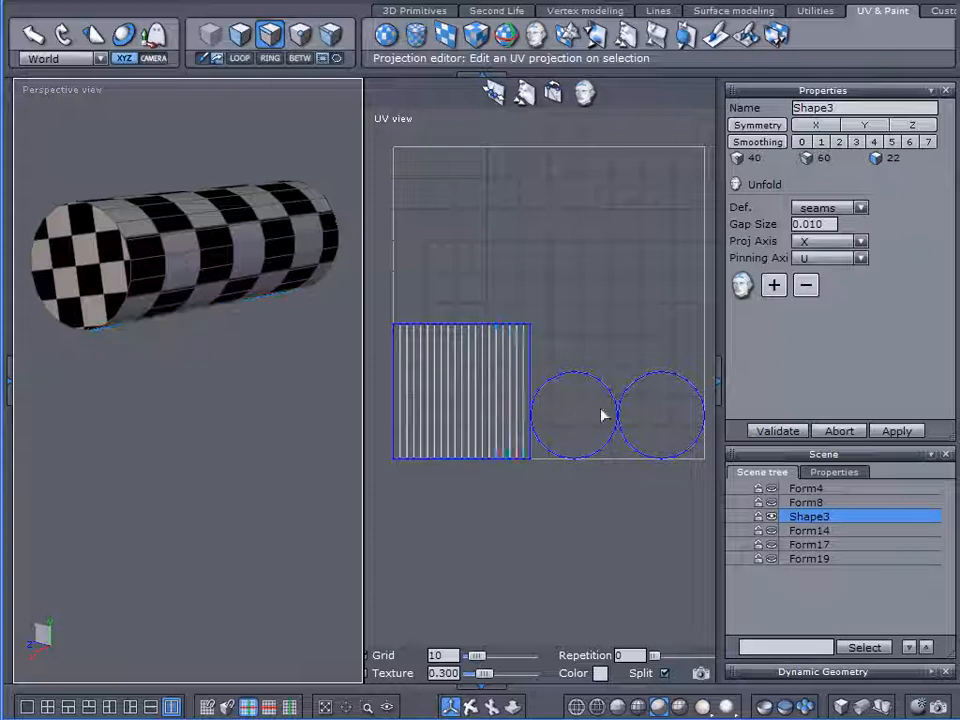
left_click(786, 433)
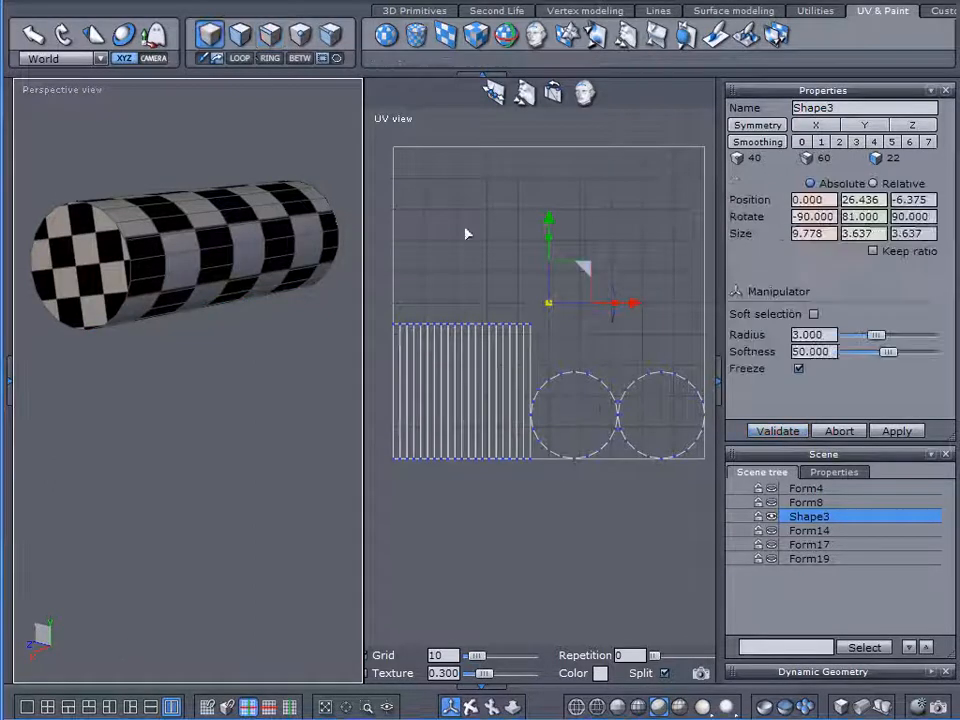
Step: Move the first end cap's UV face horizontally so that it lies exactly on top of the other cap
left_click(240, 35)
left_click(562, 421)
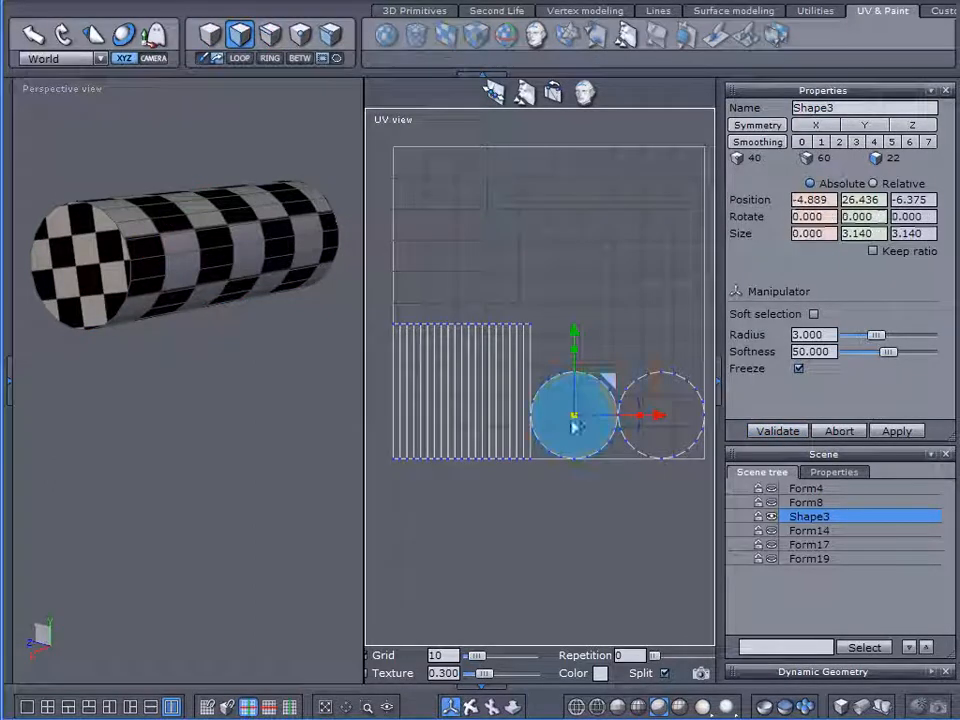
left_click_drag(666, 420, 752, 430)
left_click(753, 430)
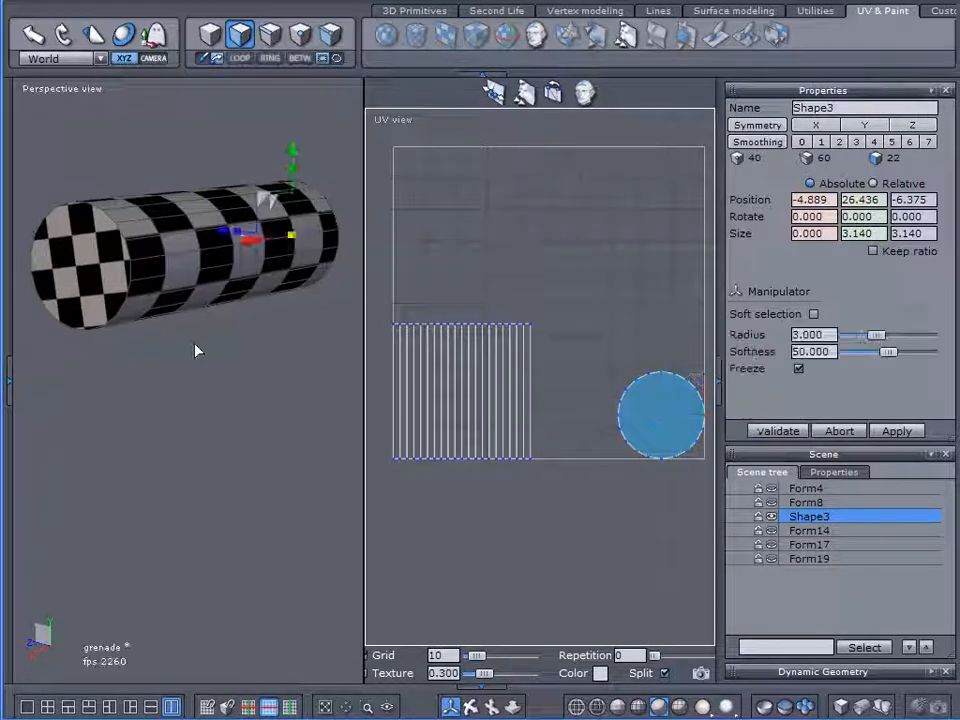
Step: Select the stacked cap faces in the model and UV layout and examine both ends of the cylinder for matching texture
left_click(97, 255)
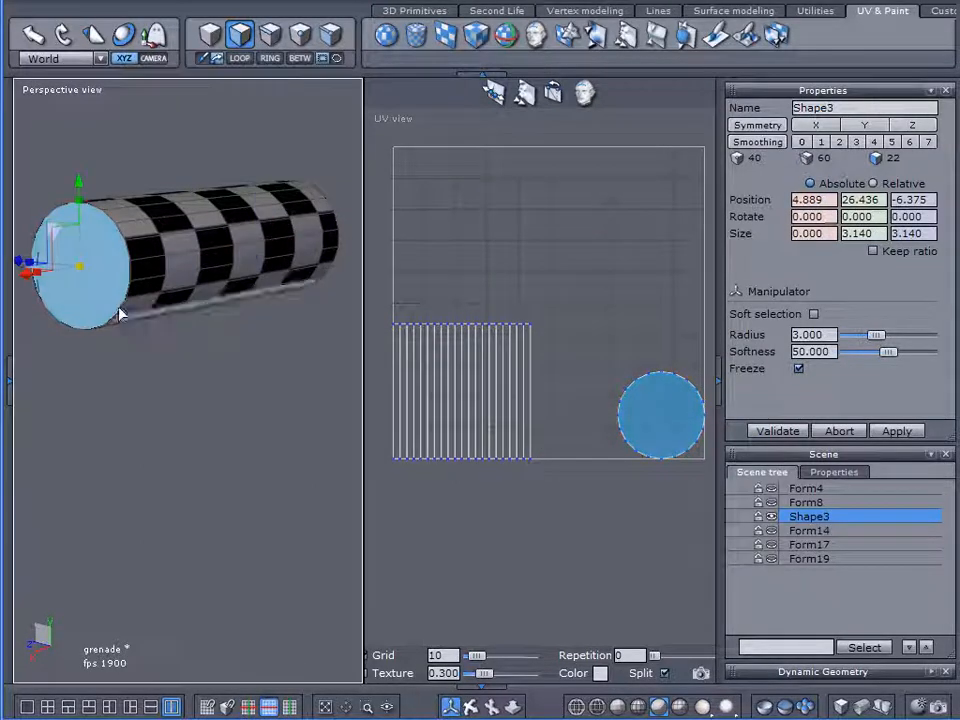
left_click_drag(220, 456, 43, 446, "alt")
right_click_drag(253, 317, 400, 425)
left_click_drag(592, 343, 712, 507)
middle_click_drag(655, 512, 624, 509)
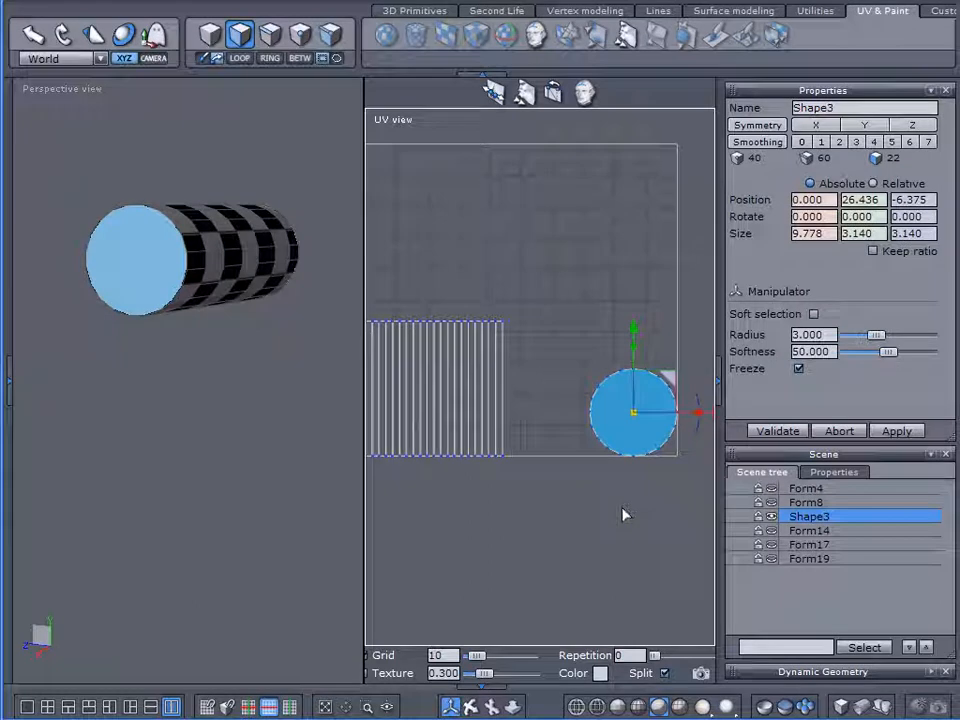
left_click(300, 35)
left_click(240, 35)
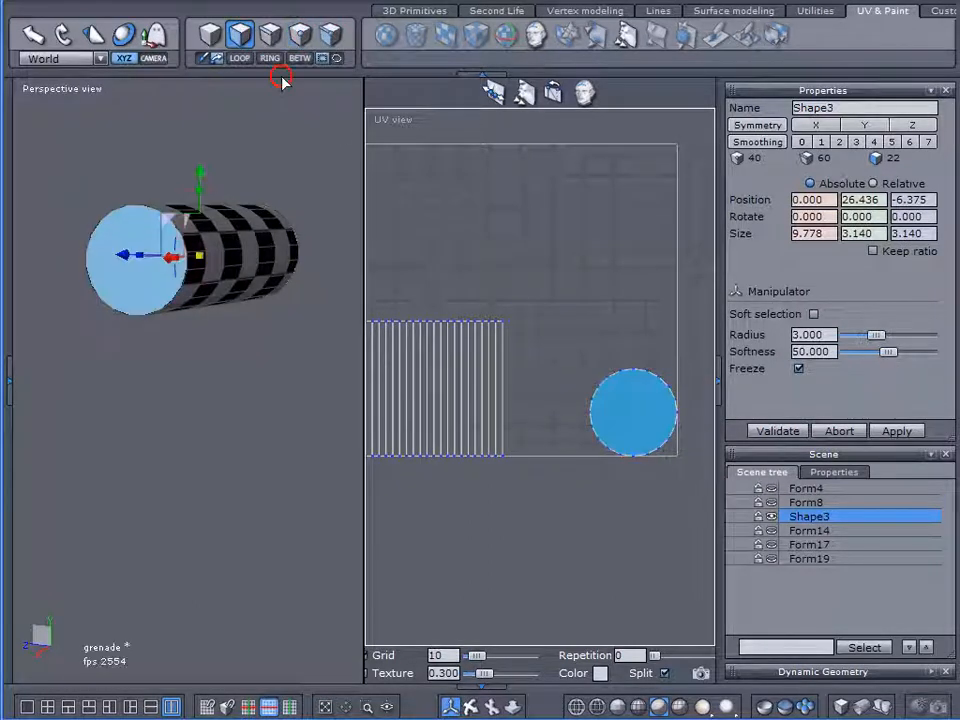
right_click_drag(295, 349, 98, 262)
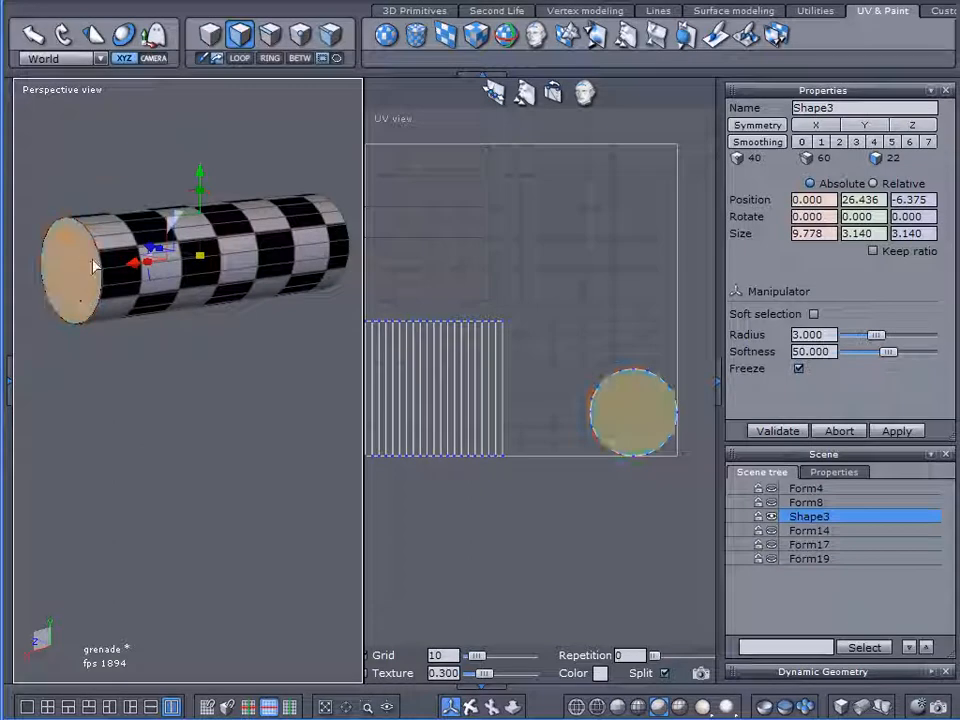
Step: Switch to point selection and select all UV points of the two stacked cap circles
left_click(270, 38)
left_click(301, 36)
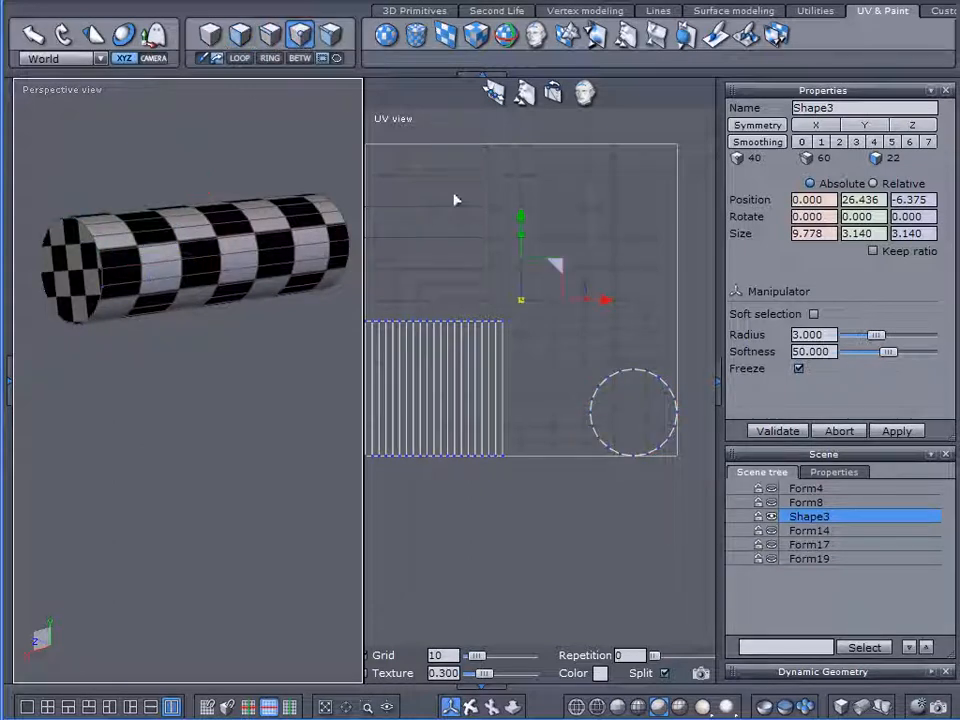
left_click_drag(568, 332, 716, 492)
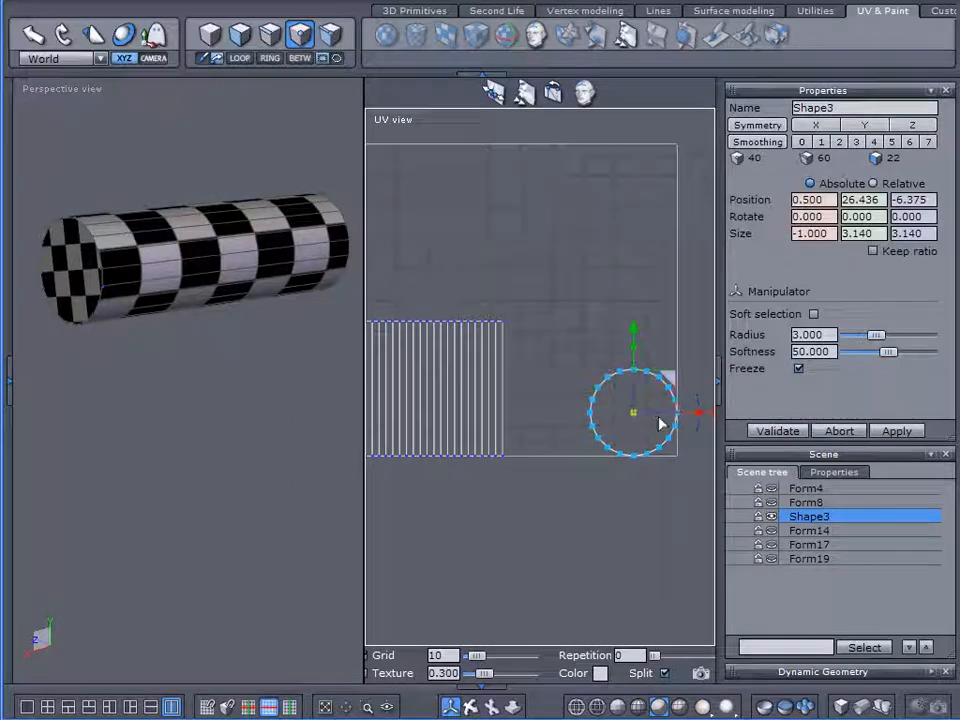
left_click(124, 360)
middle_click_drag(124, 360, 326, 392)
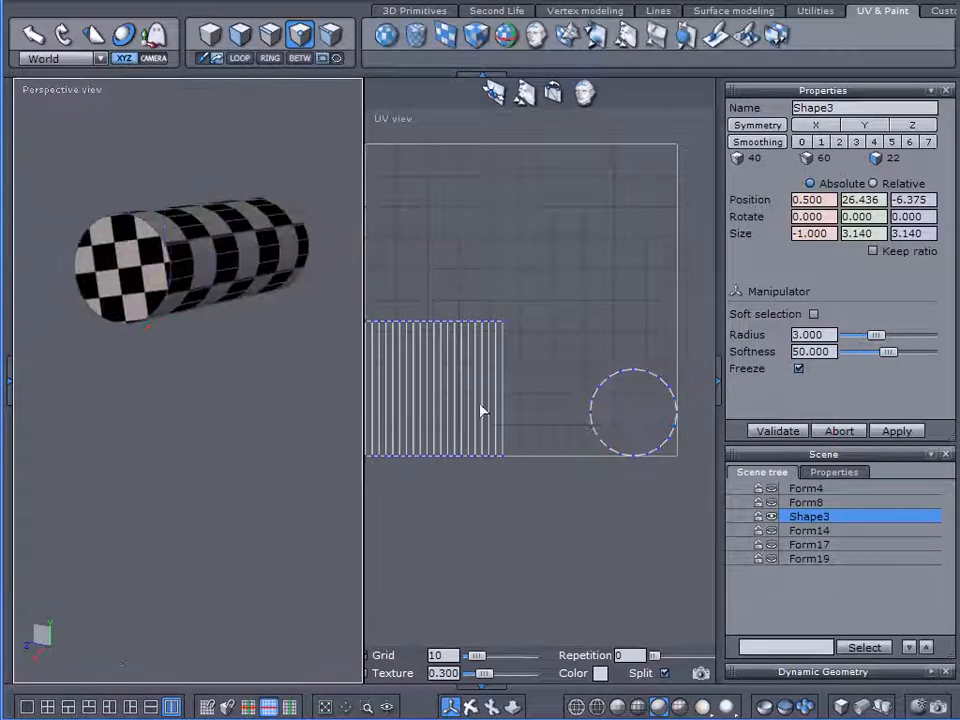
left_click_drag(577, 331, 699, 467)
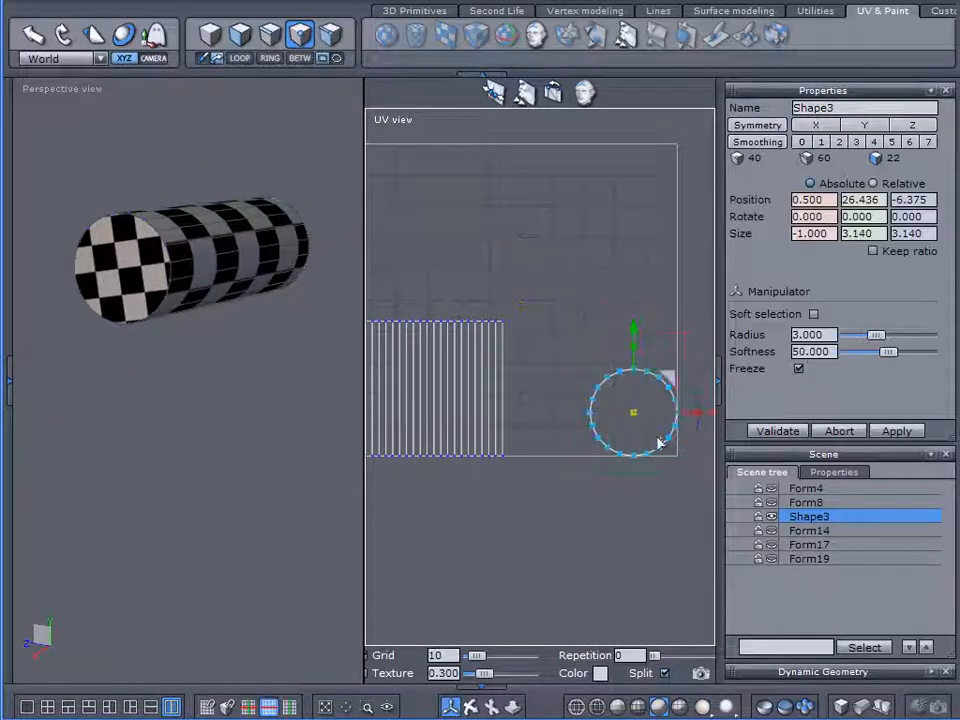
Step: Try scaling the stacked cap circles up and then below their original size to compare the checker density
left_click_drag(634, 418, 688, 398)
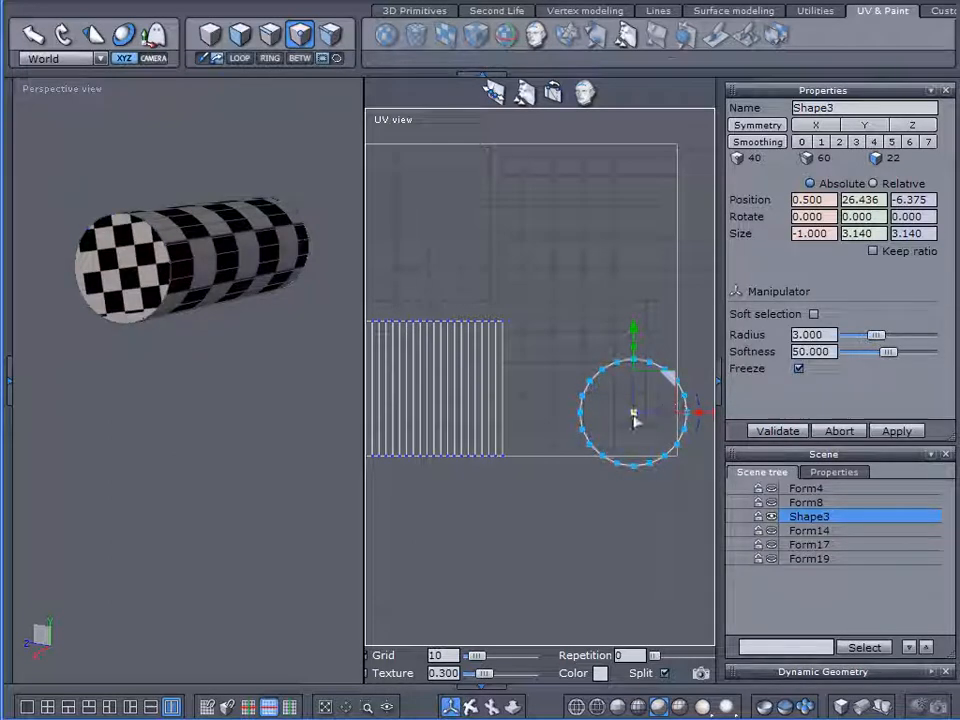
left_click_drag(634, 415, 568, 433)
right_click_drag(253, 405, 163, 381)
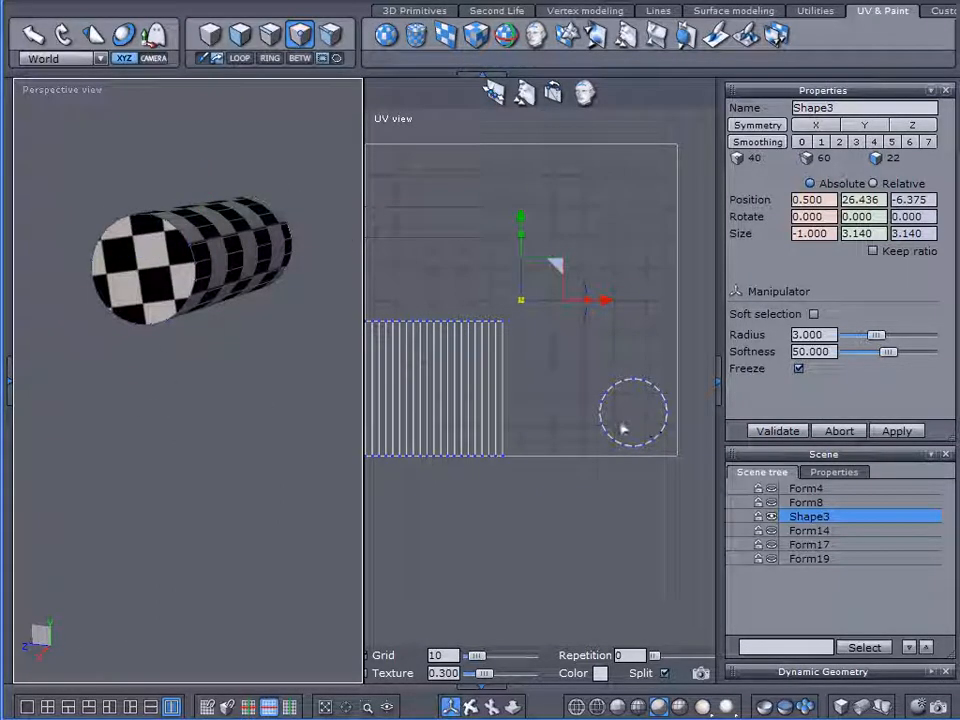
middle_click_drag(577, 388, 609, 388)
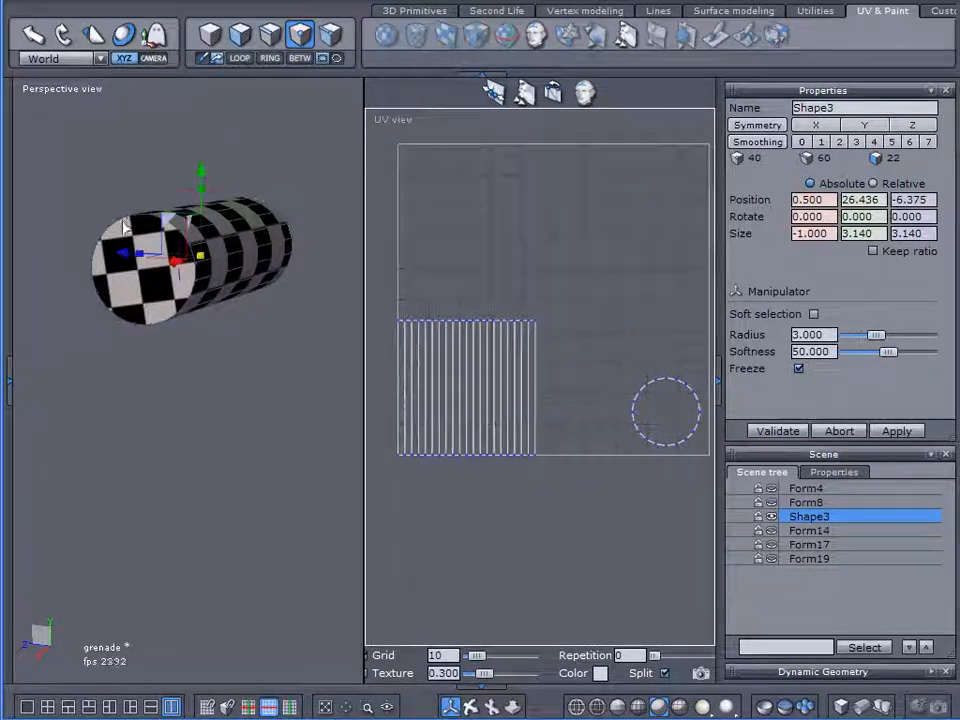
Step: Reselect the stacked caps' UV points, scale them up well past the layout edge and then shrink them to a small circle
right_click_drag(209, 431, 101, 431)
right_click_drag(167, 309, 190, 351)
left_click_drag(604, 332, 700, 481)
left_click_drag(666, 412, 816, 412)
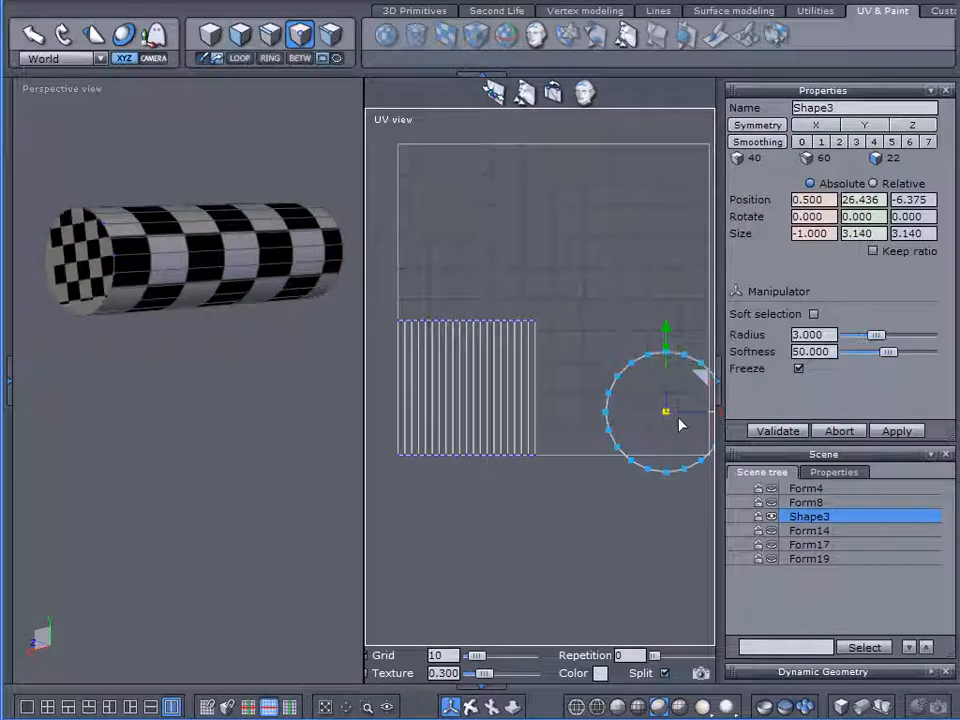
left_click_drag(666, 413, 486, 439)
middle_click_drag(102, 372, 79, 272)
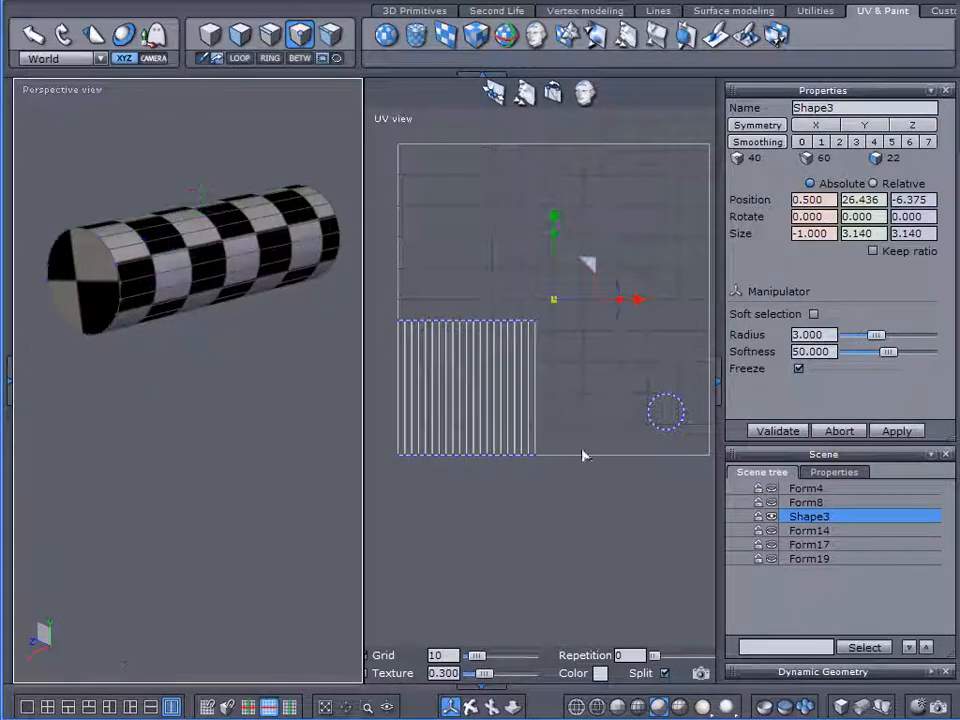
Step: Enlarge the small stacked cap circles slightly, move them close beside the side strip's UVs and finish the edit
left_click(668, 415)
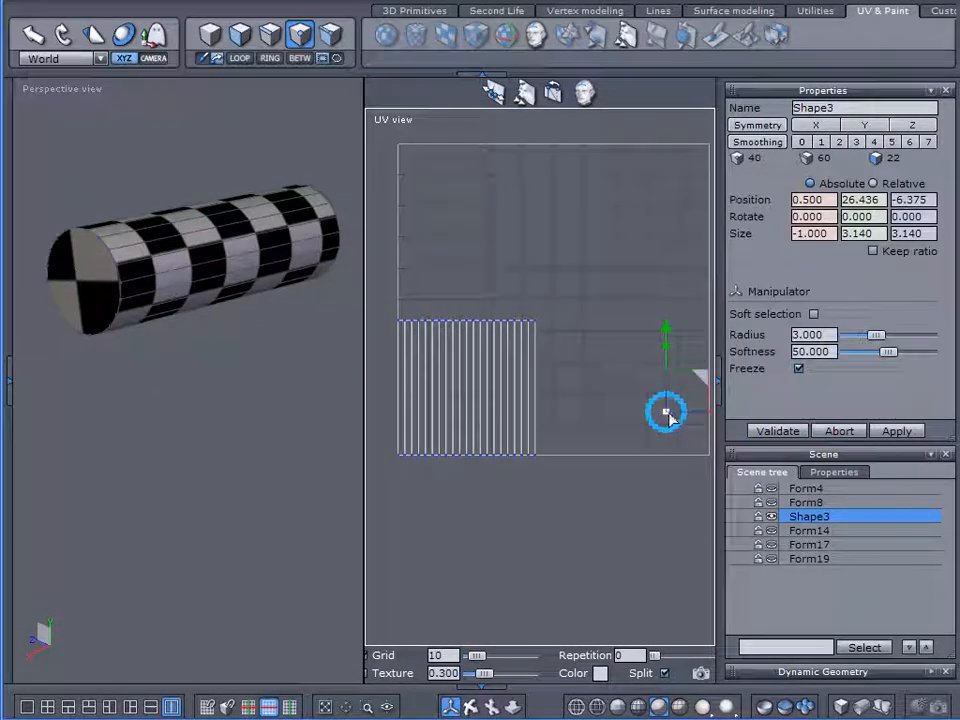
left_click_drag(668, 410, 732, 411)
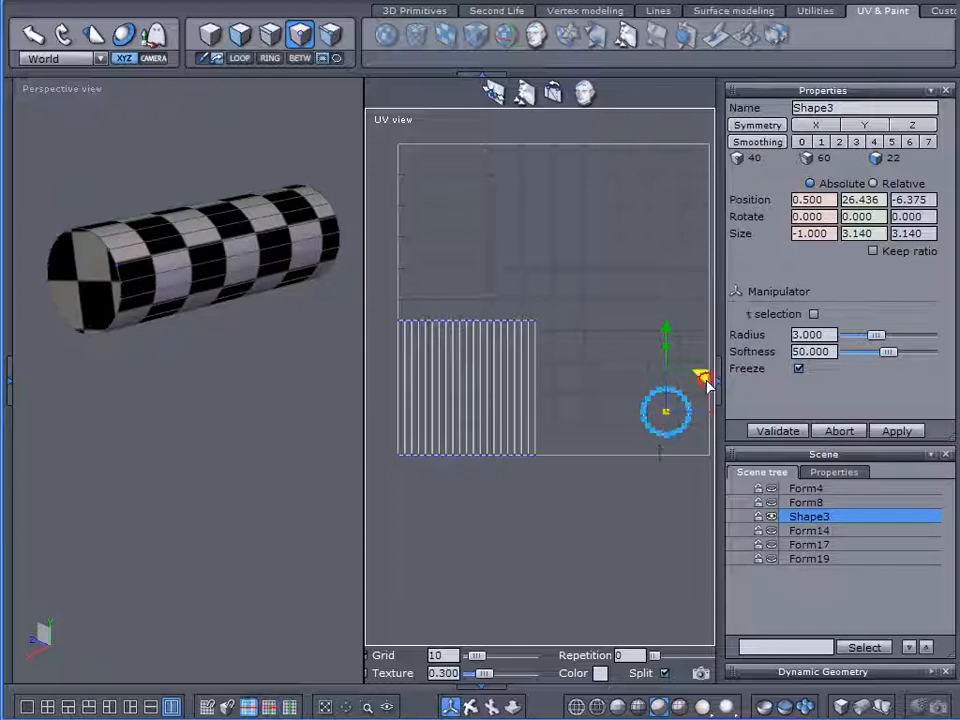
middle_click_drag(137, 376, 164, 349)
left_click_drag(614, 368, 619, 411)
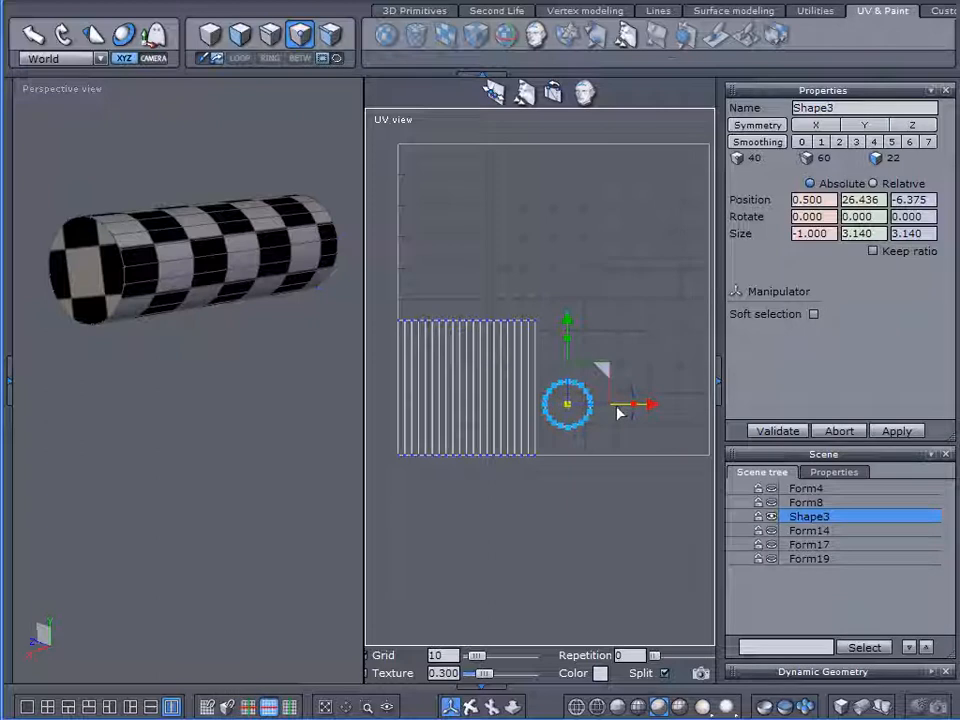
left_click(583, 490)
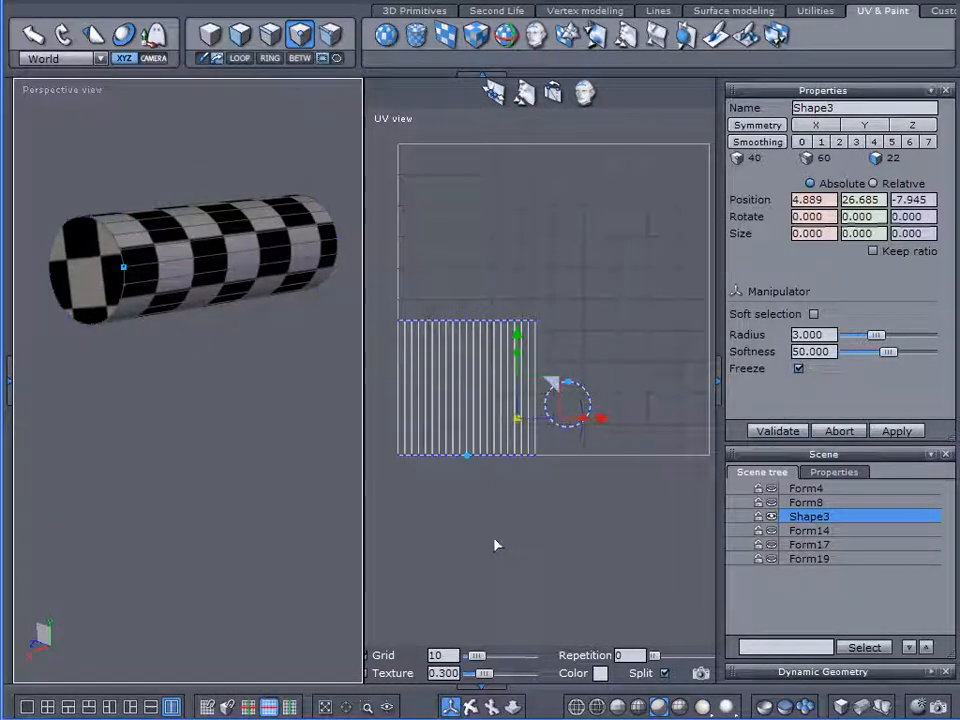
left_click(769, 433)
Step: Hide Shape3, then show and select Form14
right_click_drag(578, 503, 564, 503)
left_click(780, 530)
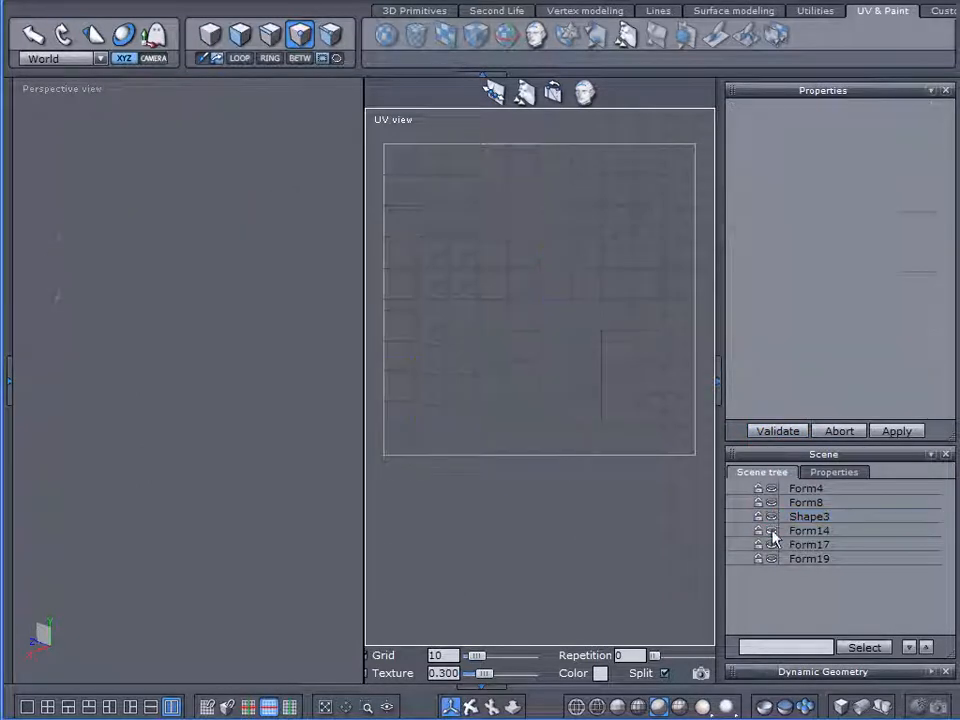
left_click(806, 531)
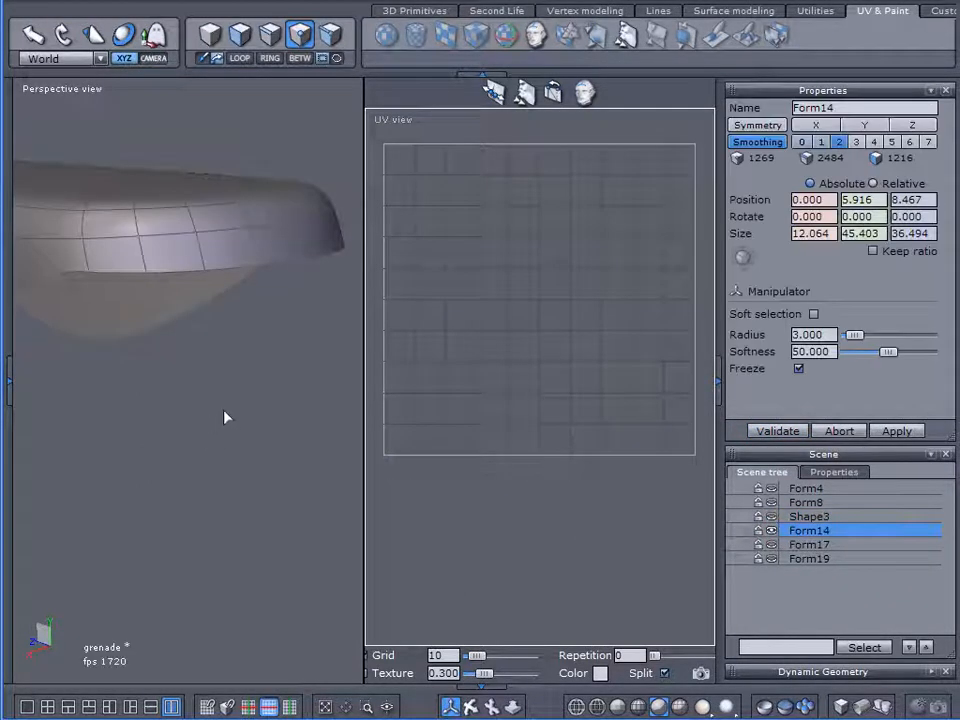
Step: Switch to a single large perspective view with the whole of Form14 in frame
left_click(27, 706)
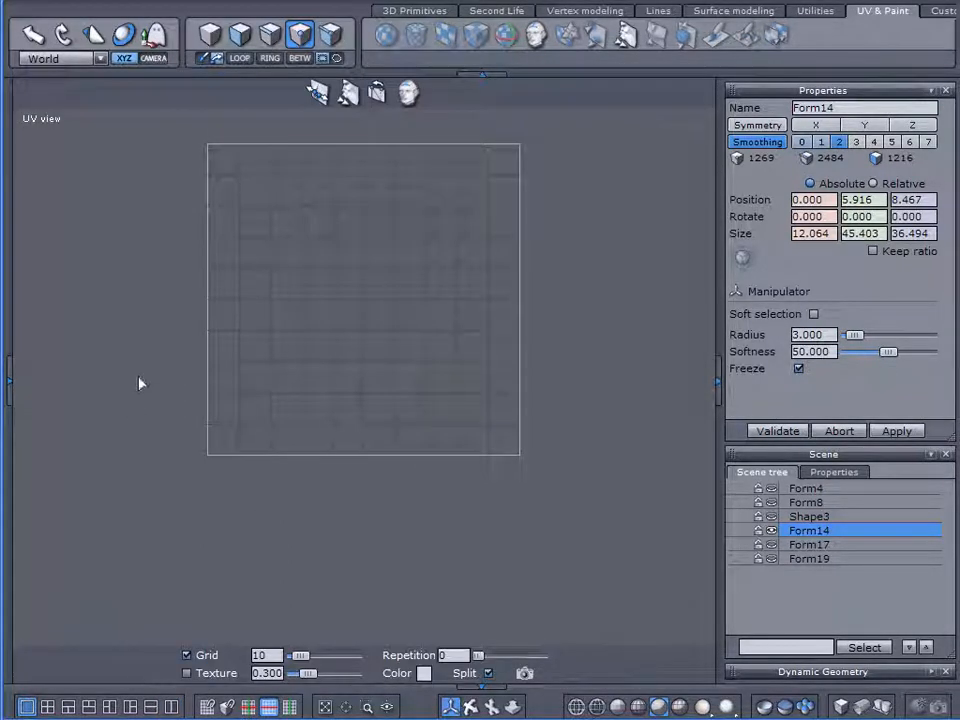
left_click(172, 708)
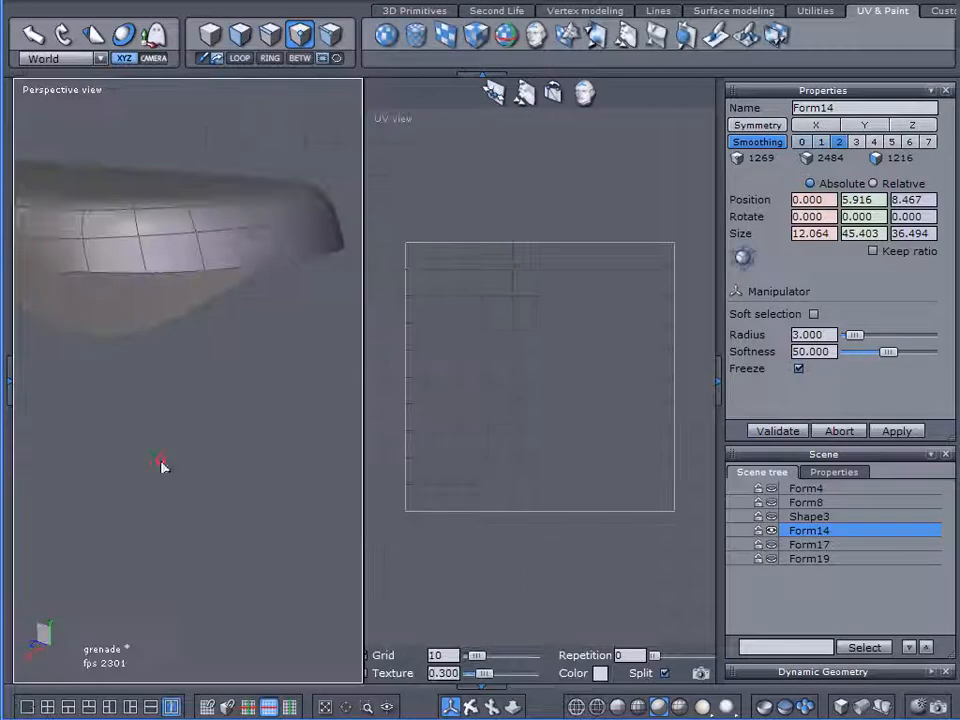
left_click(28, 707)
mouse_move(360, 462)
right_mouse_down()
mouse_move(381, 439)
mouse_move(500, 458)
mouse_move(454, 429)
mouse_move(347, 431)
mouse_move(426, 456)
mouse_move(475, 413)
mouse_move(436, 400)
right_mouse_up()
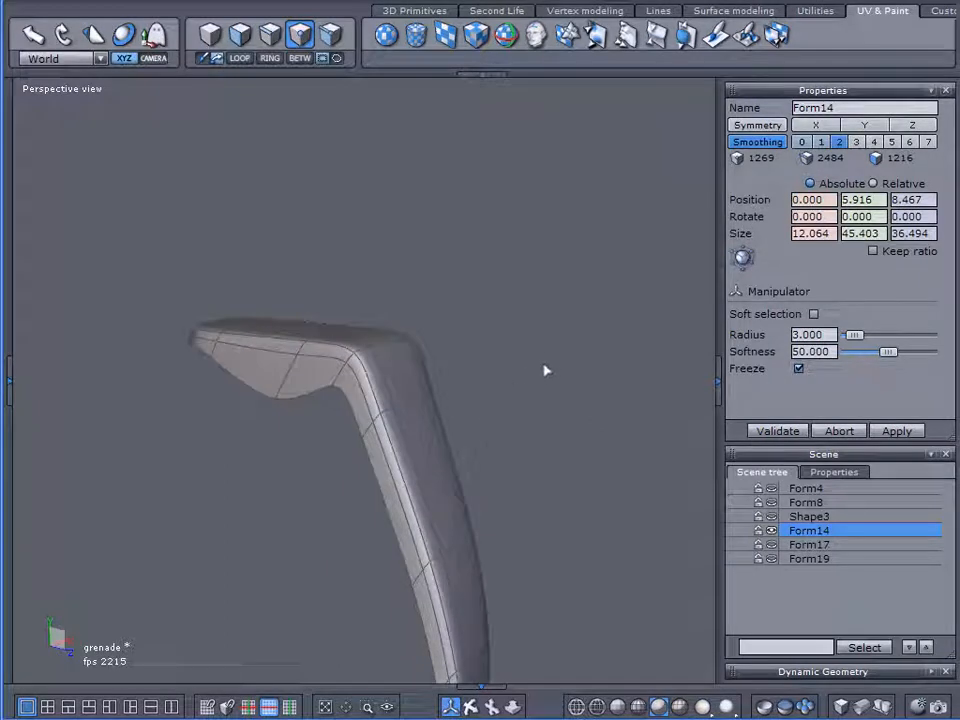
mouse_move(534, 407)
right_mouse_down()
mouse_move(525, 336)
mouse_move(617, 319)
mouse_move(289, 358)
mouse_move(152, 354)
mouse_move(252, 404)
mouse_move(479, 413)
right_mouse_up()
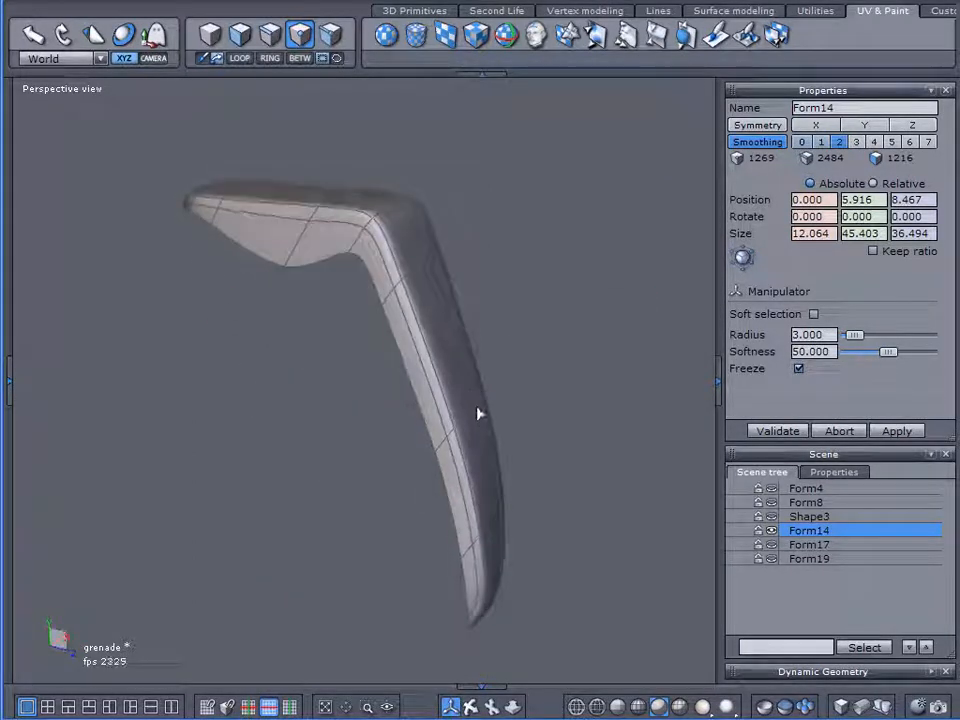
Step: Collapse Form14's dynamic geometry so that its smoothing becomes real mesh, and inspect the dense edges
left_click(930, 673)
right_click_drag(571, 509, 551, 514)
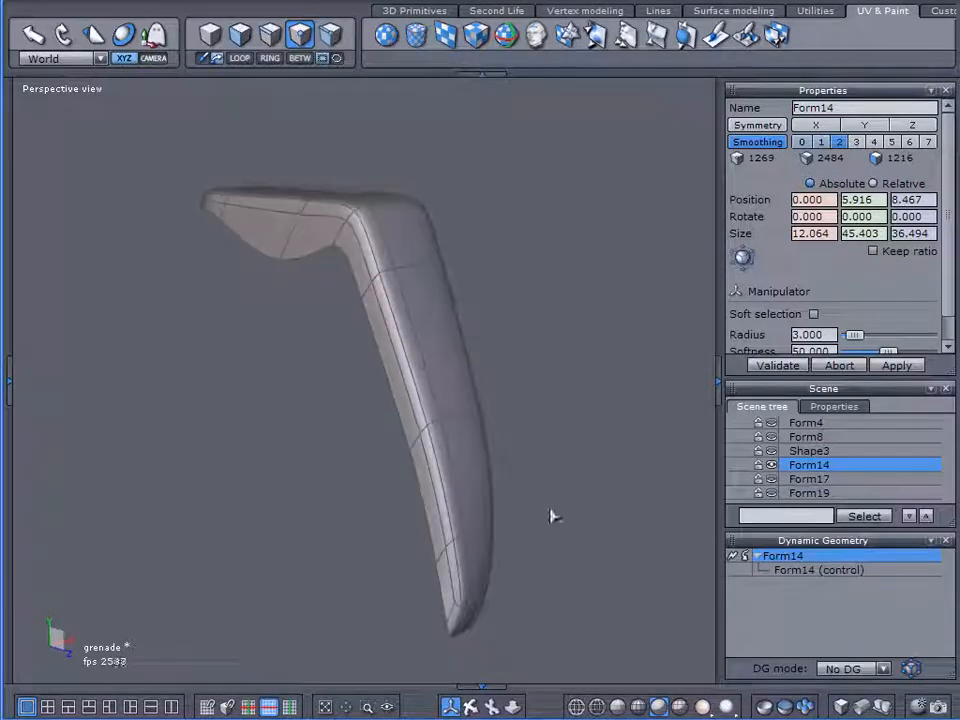
left_click(734, 557)
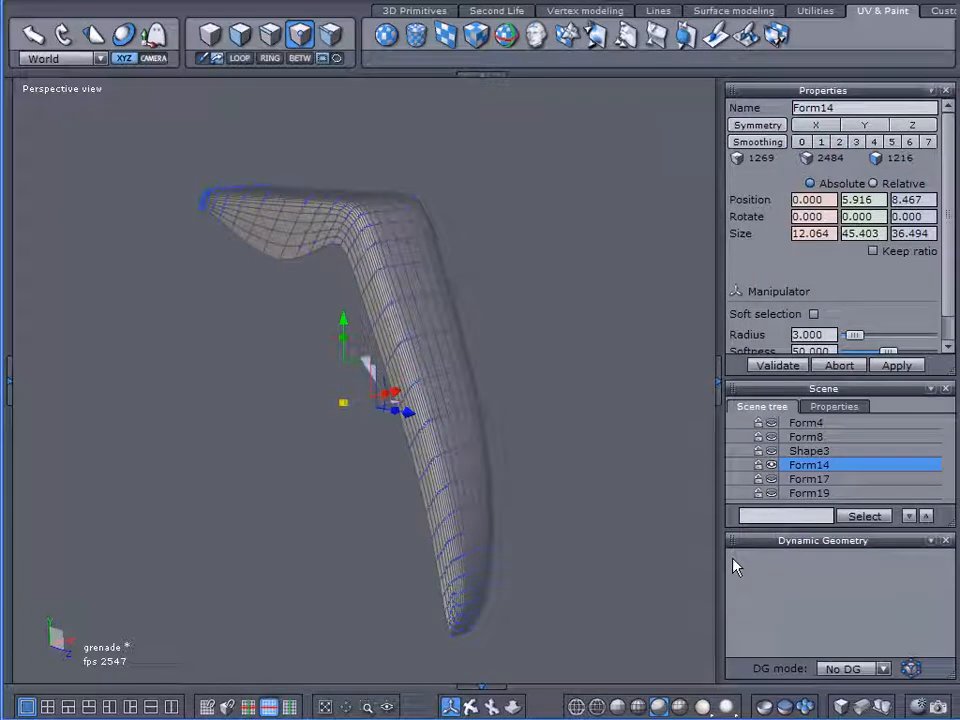
right_click_drag(589, 480, 414, 276)
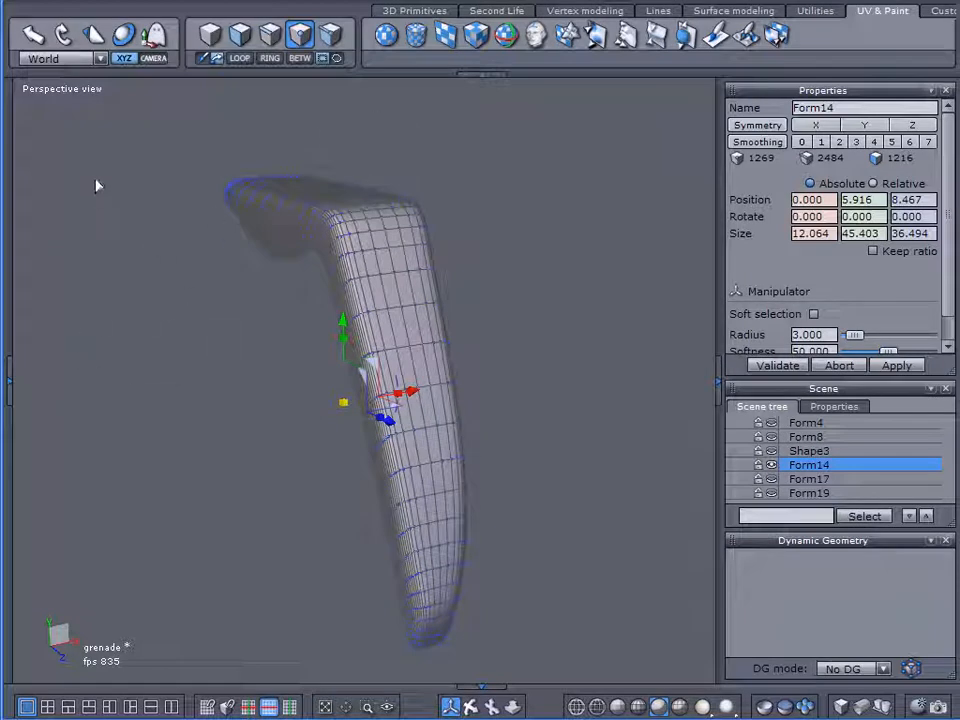
left_click(168, 706)
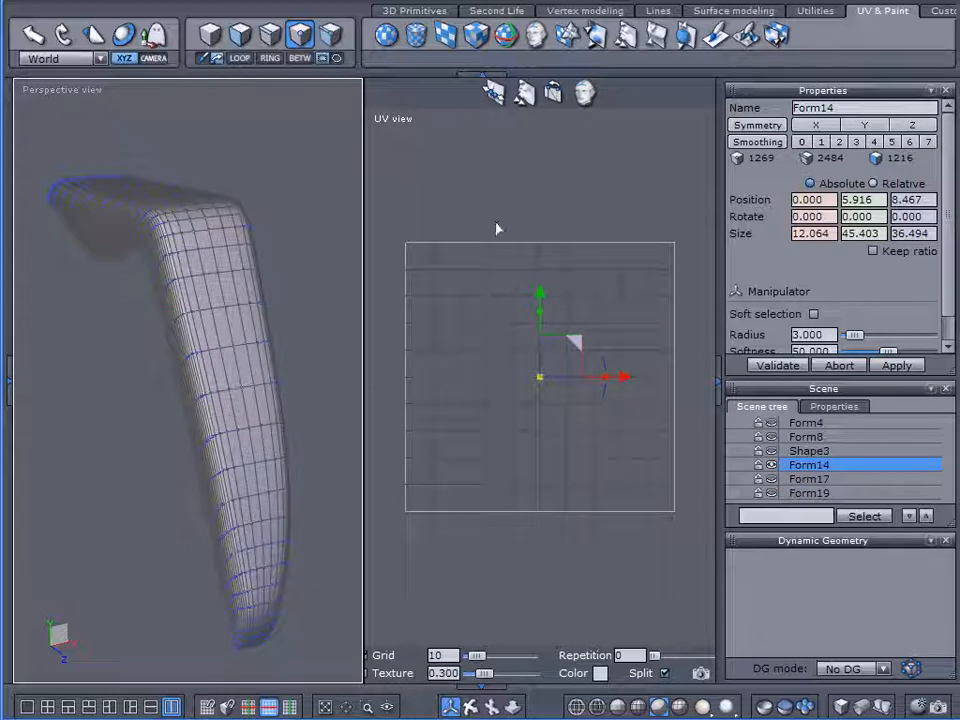
right_click_drag(215, 250, 327, 251)
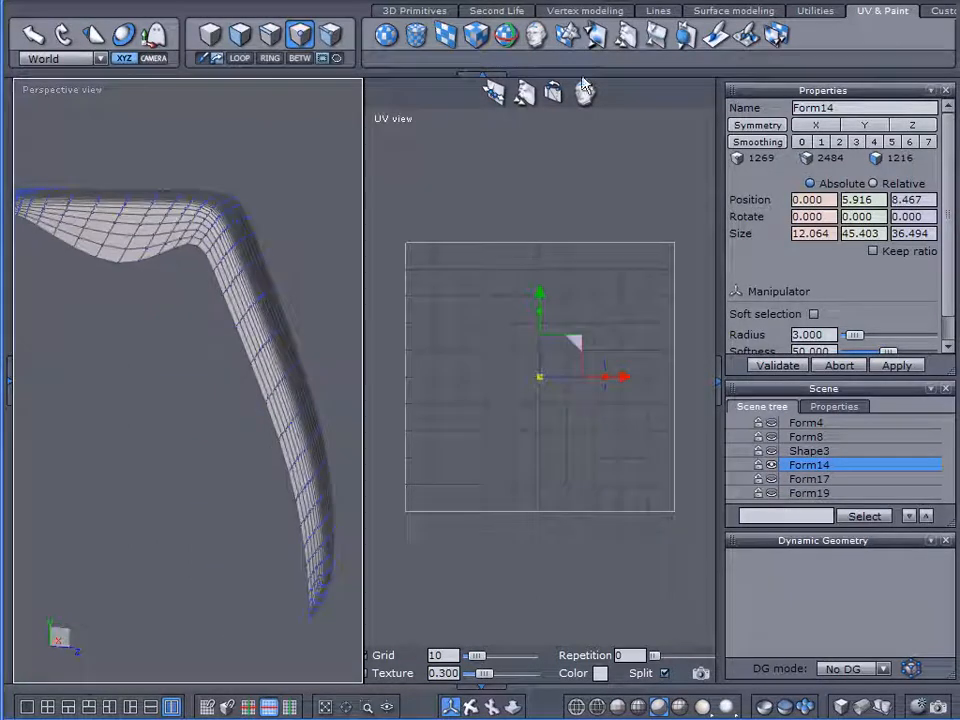
left_click(536, 35)
right_click_drag(283, 208, 247, 252)
scroll(229, 270, "up", 3)
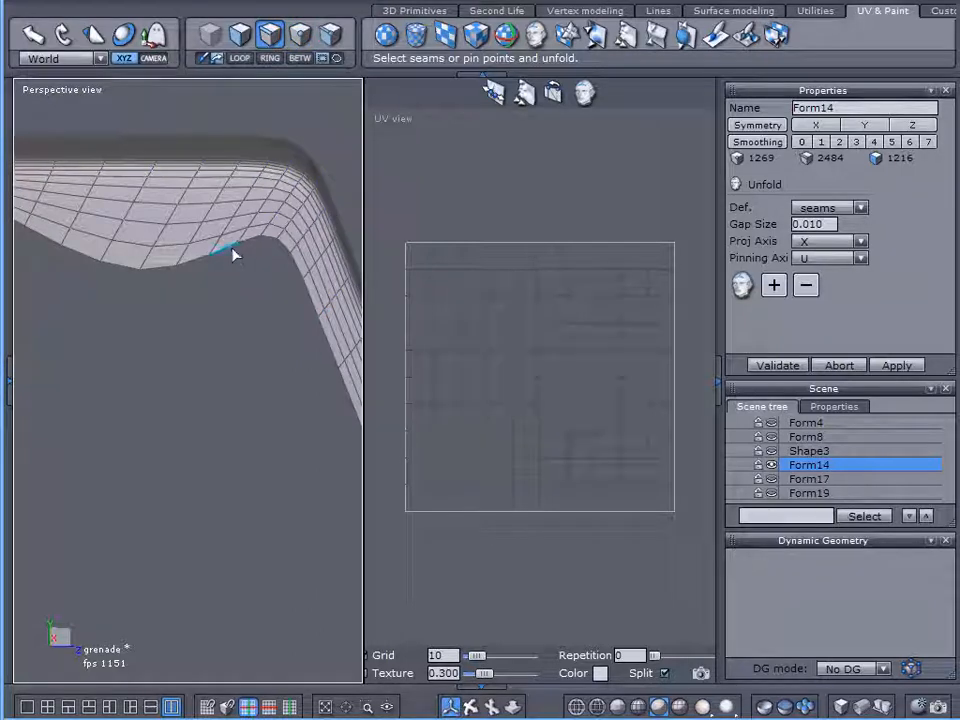
right_click_drag(244, 271, 180, 281)
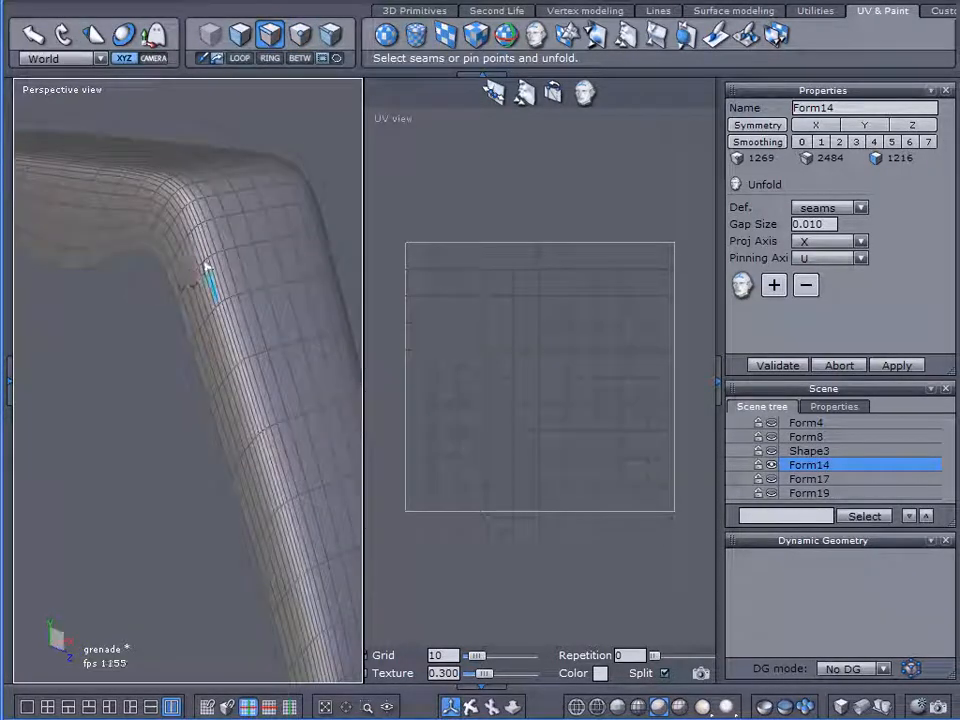
left_click(207, 238)
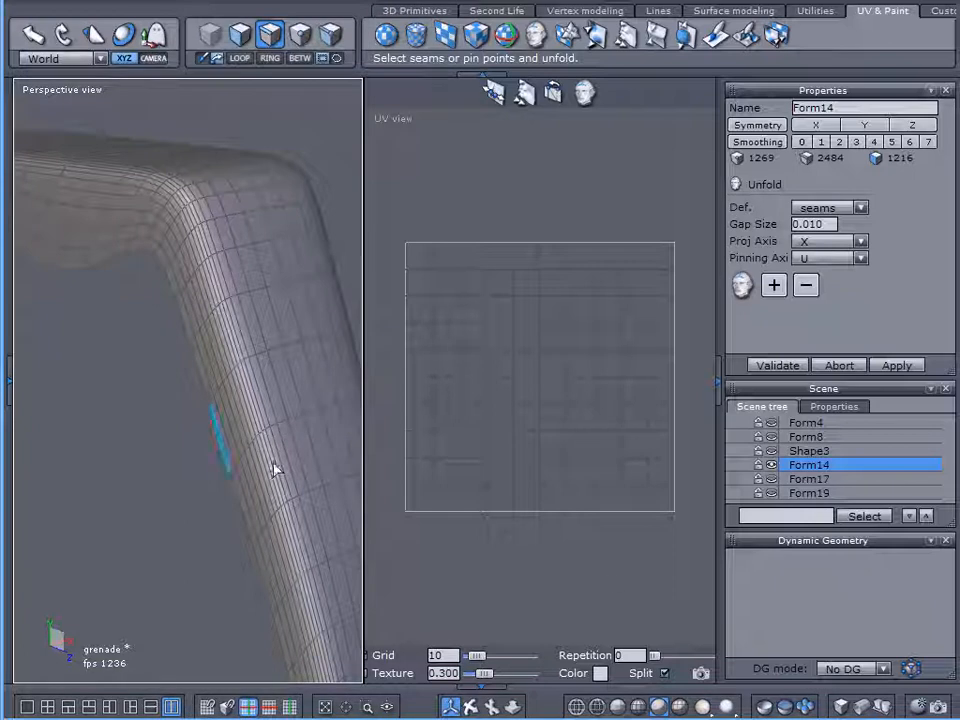
left_click(655, 594)
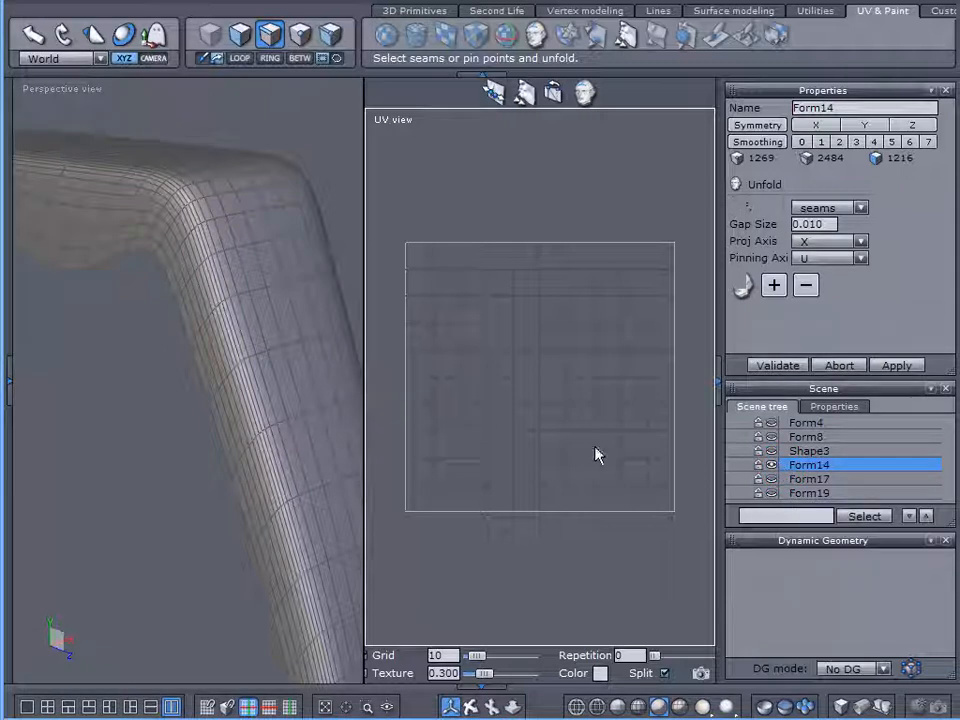
Step: Try to reload the saved grenade scene from the recently used files, discarding the current changes
left_click(38, 2)
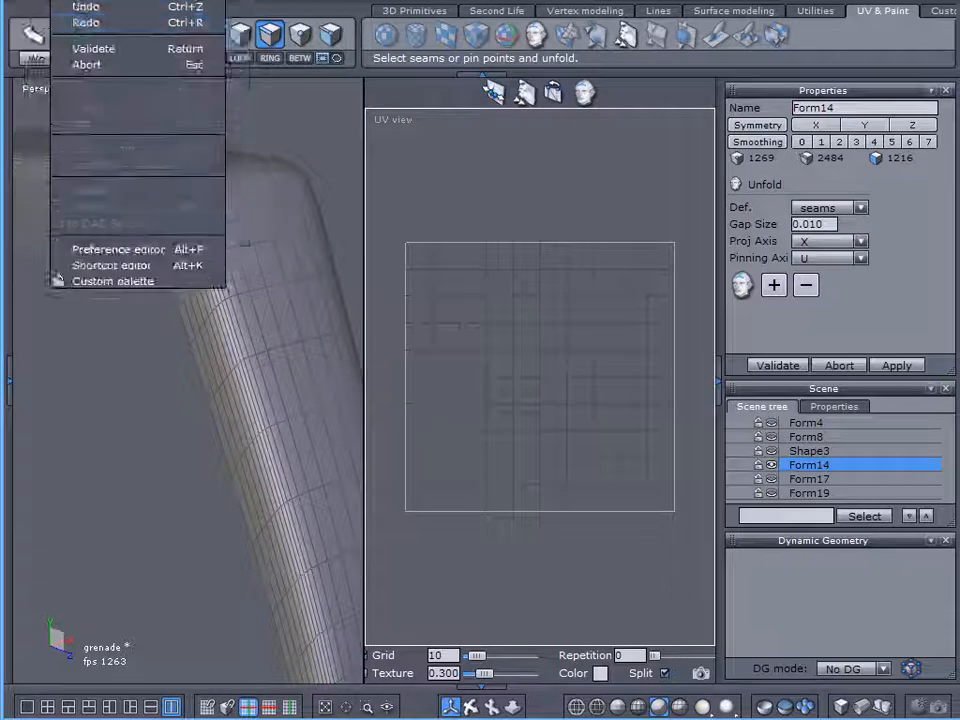
mouse_move(80, 70)
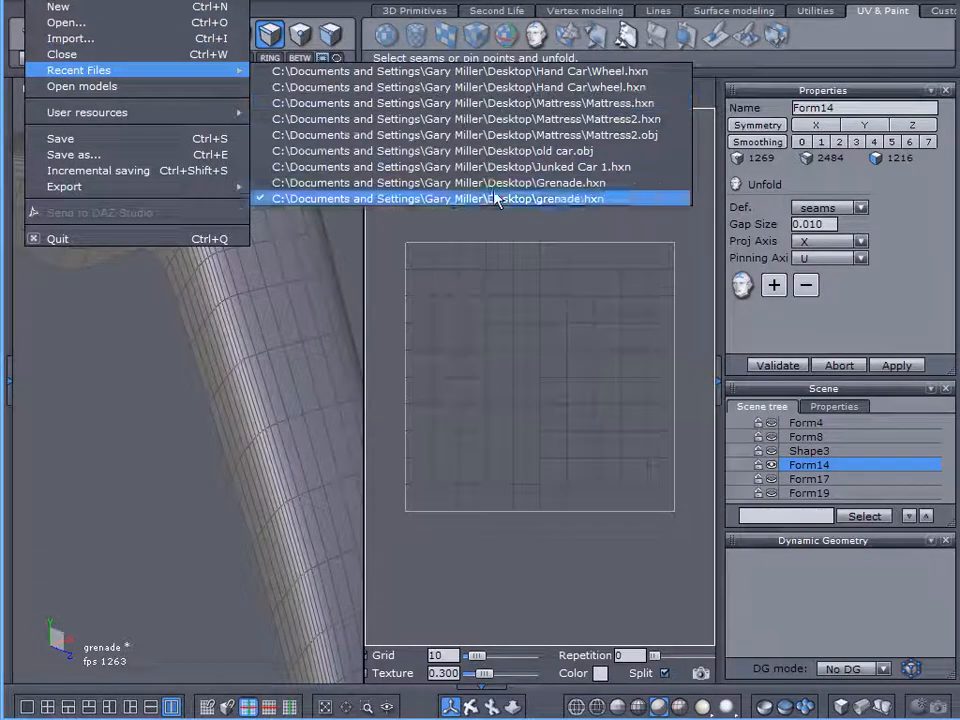
left_click(493, 186)
left_click(536, 394)
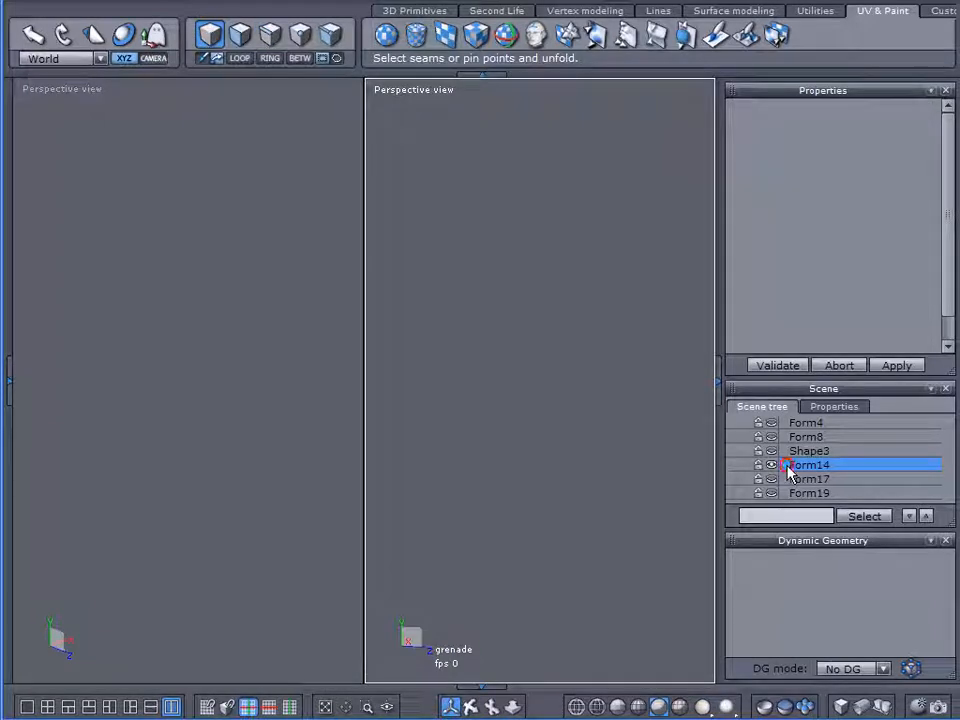
left_click(249, 373)
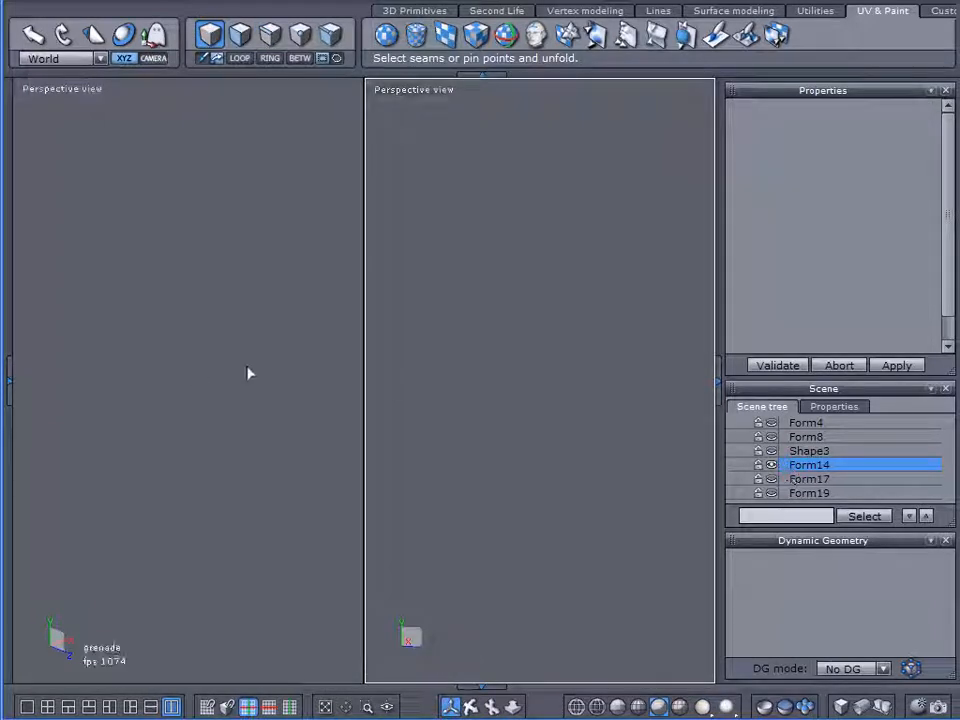
left_click(26, 706)
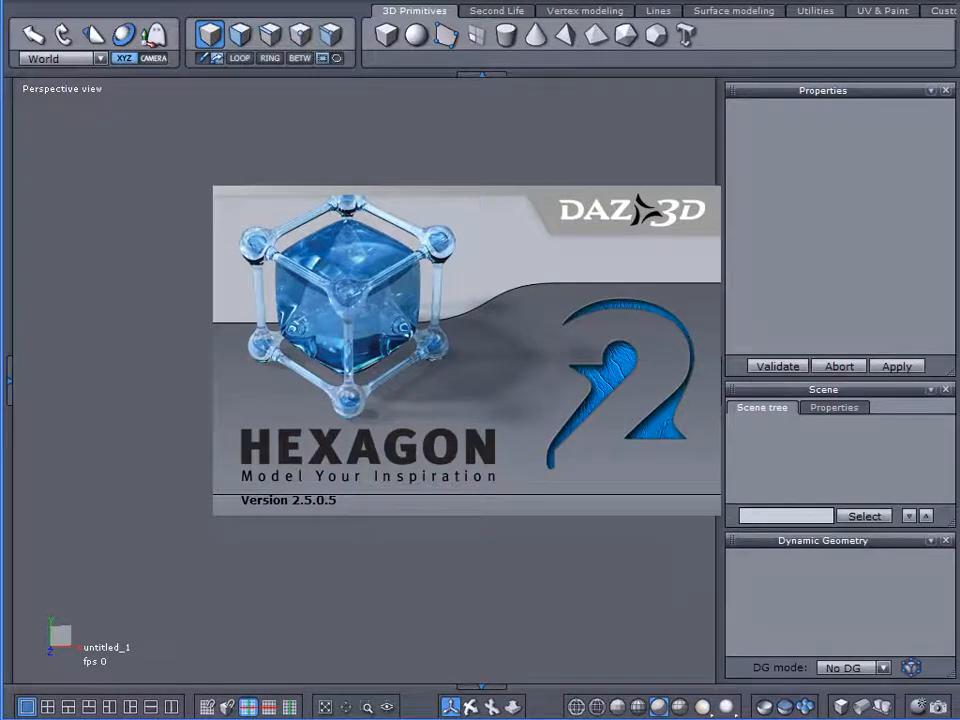
Step: Reopen the saved grenade.hxn scene from the recently used files
left_click(63, 8)
mouse_move(58, 88)
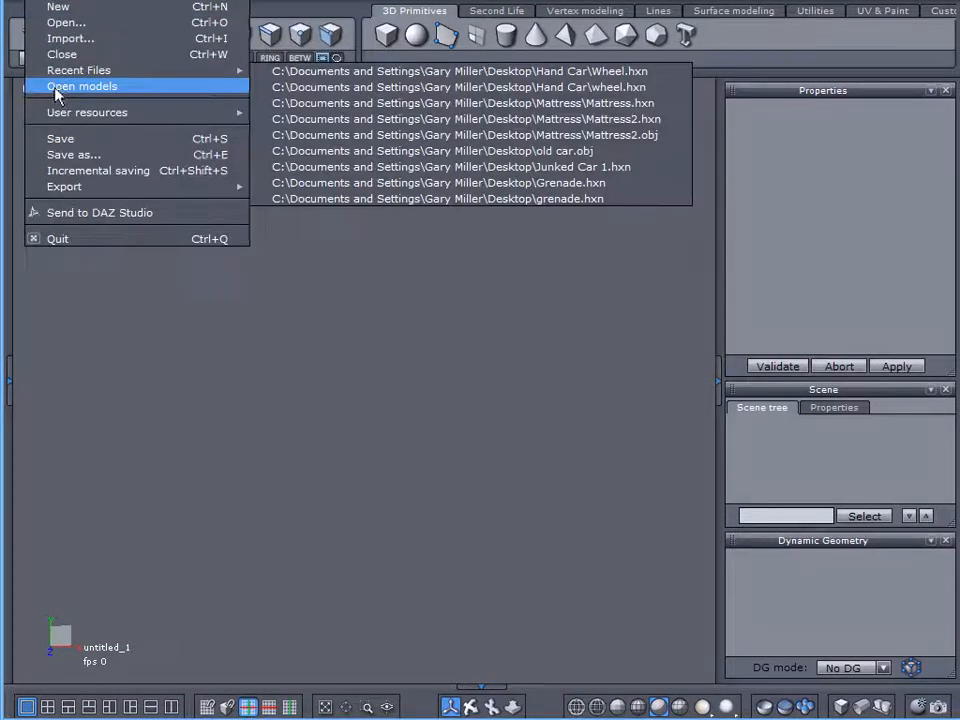
left_click(488, 199)
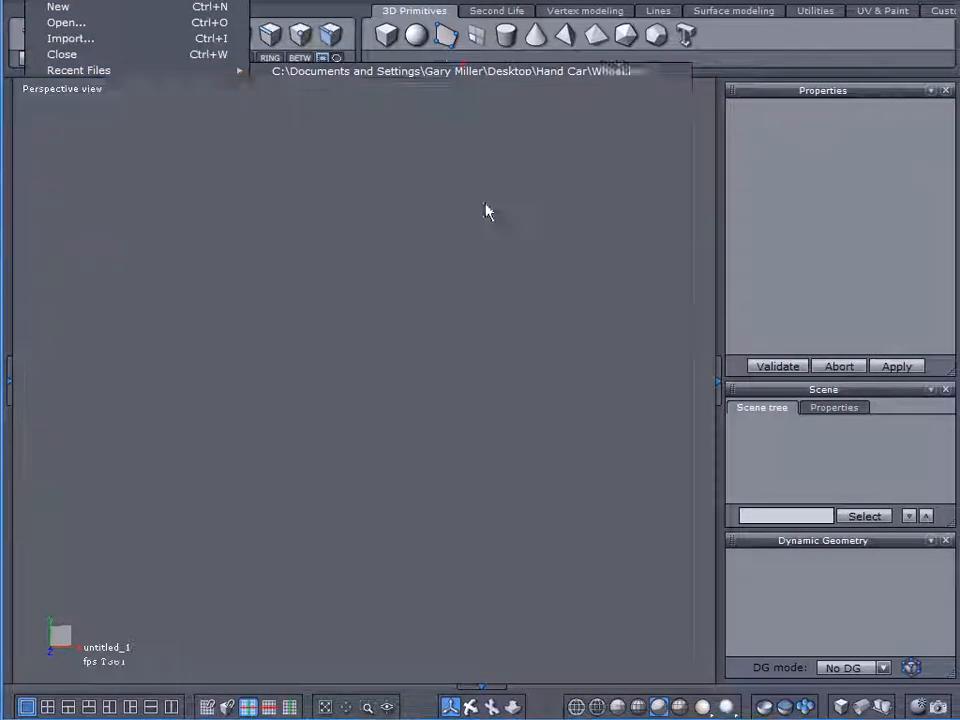
left_click(781, 515)
Step: Hide the other parts, including Shape3, then show and select Form14 and bring it into frame
left_click(771, 423)
left_click(771, 451)
left_click(785, 452)
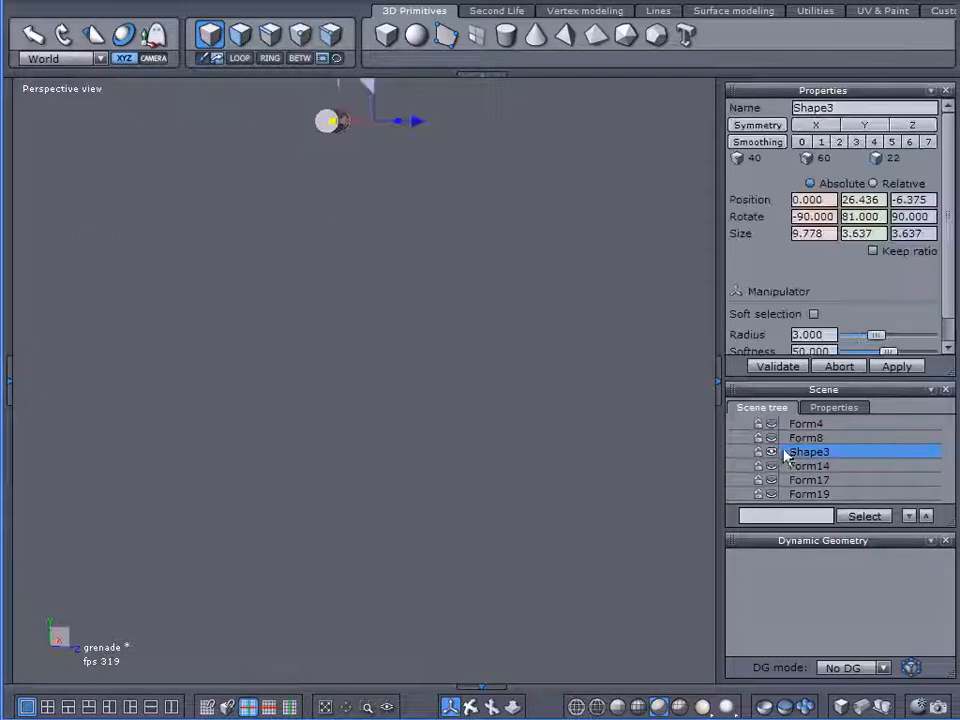
left_click(769, 452)
left_click(770, 466)
left_click(783, 466)
middle_click_drag(554, 349, 341, 437)
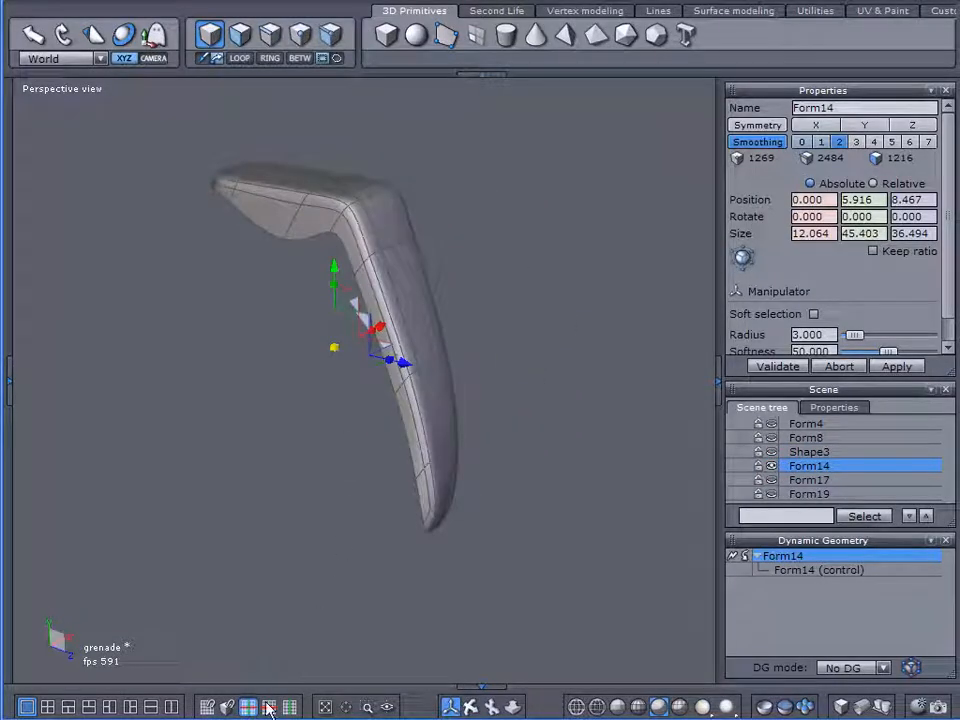
Step: Show the perspective and UV views side by side, with the whole of Form14 framed in the perspective view
left_click(172, 706)
middle_click_drag(466, 182, 486, 192)
middle_click_drag(242, 200, 268, 219)
scroll(203, 262, "up", 3)
scroll(203, 262, "down", 2)
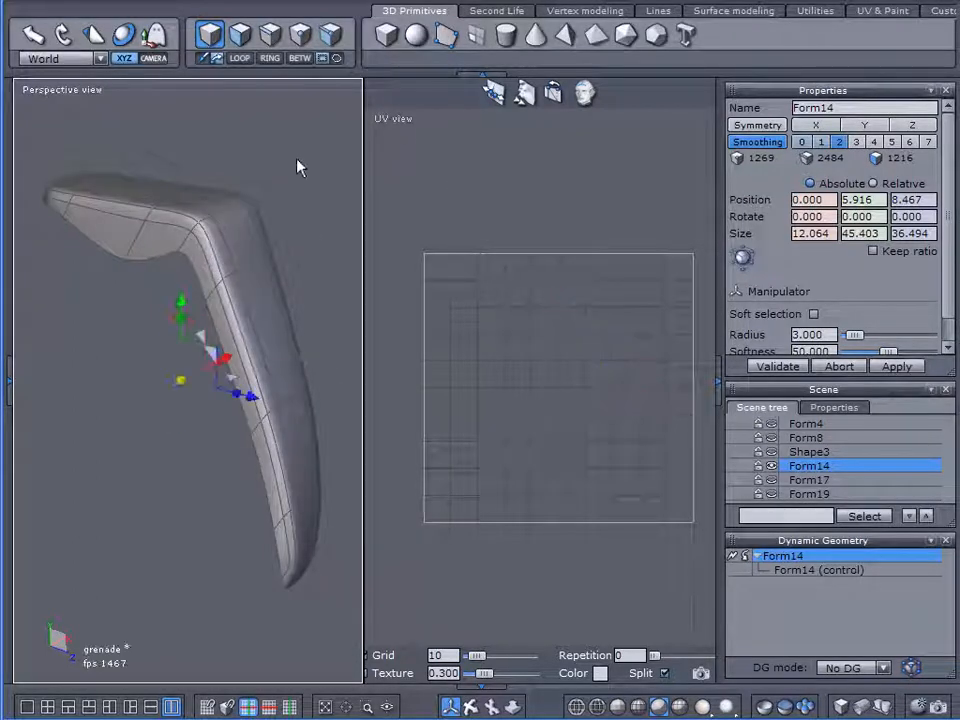
Step: Start Unfold on Form14's low-resolution control mesh and select the edge loop around the lever's open inner rim
left_click(884, 12)
mouse_move(199, 167)
middle_mouse_down()
mouse_move(218, 152)
mouse_move(208, 146)
middle_mouse_up()
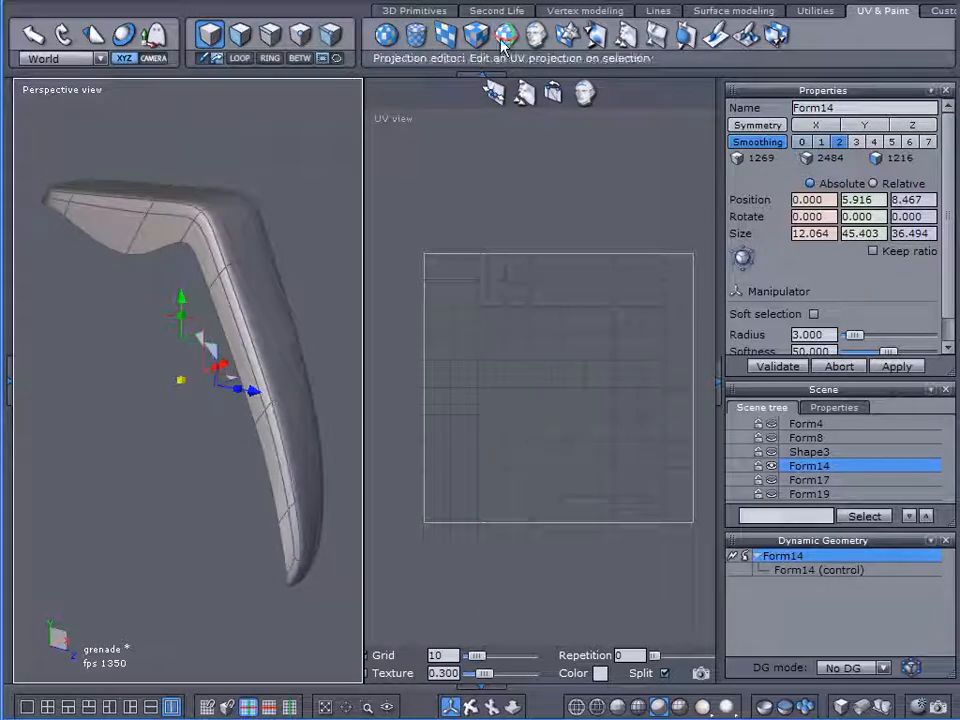
left_click(536, 37)
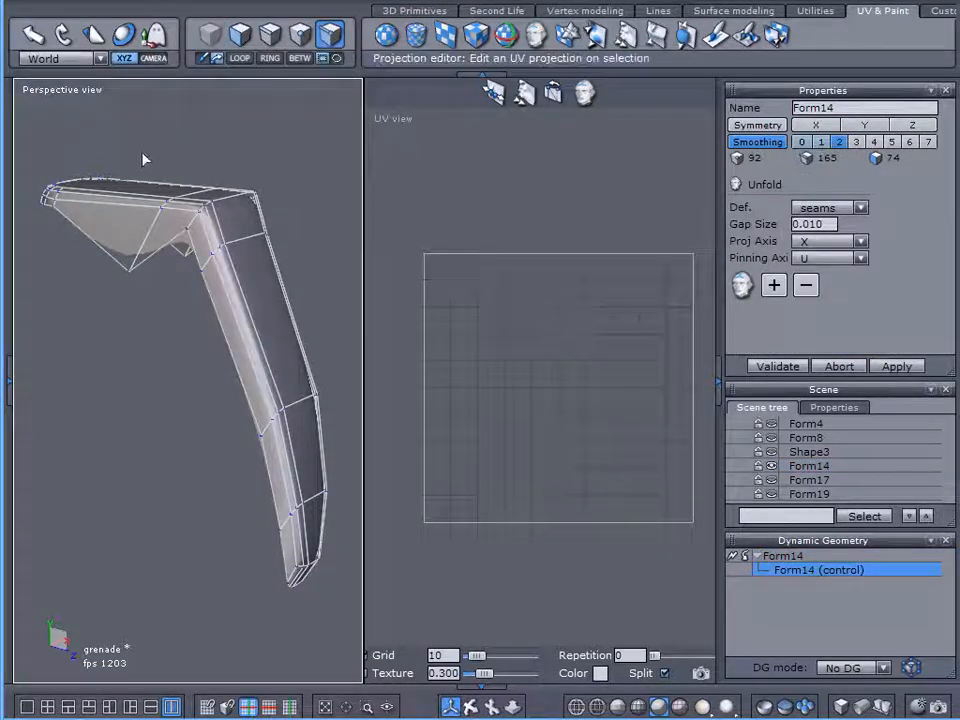
middle_click_drag(167, 157, 179, 162)
left_click(270, 36)
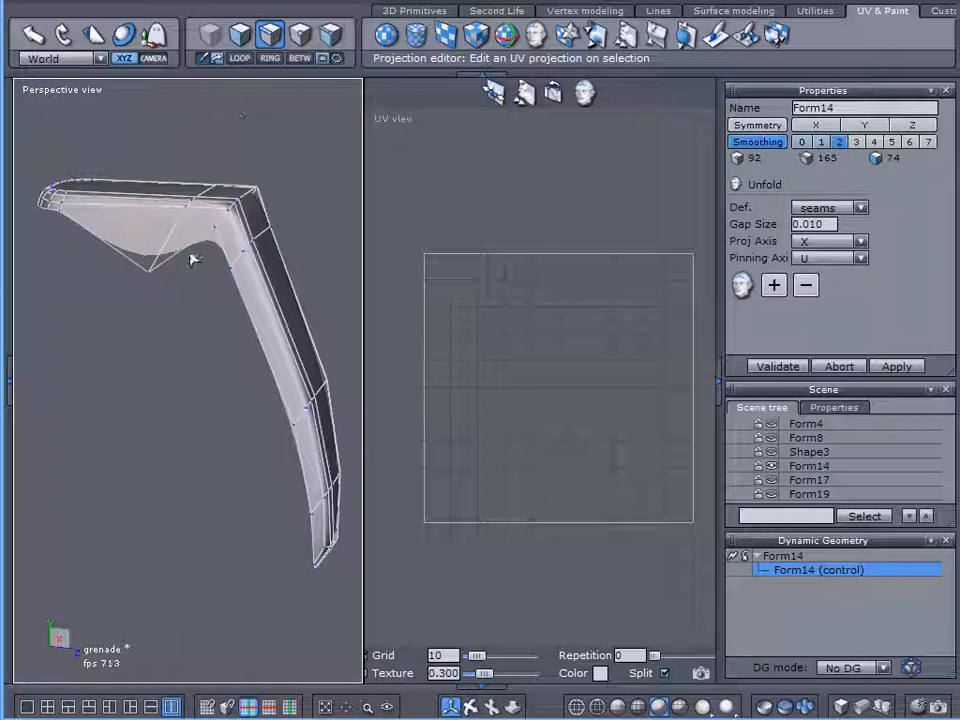
left_click(239, 287)
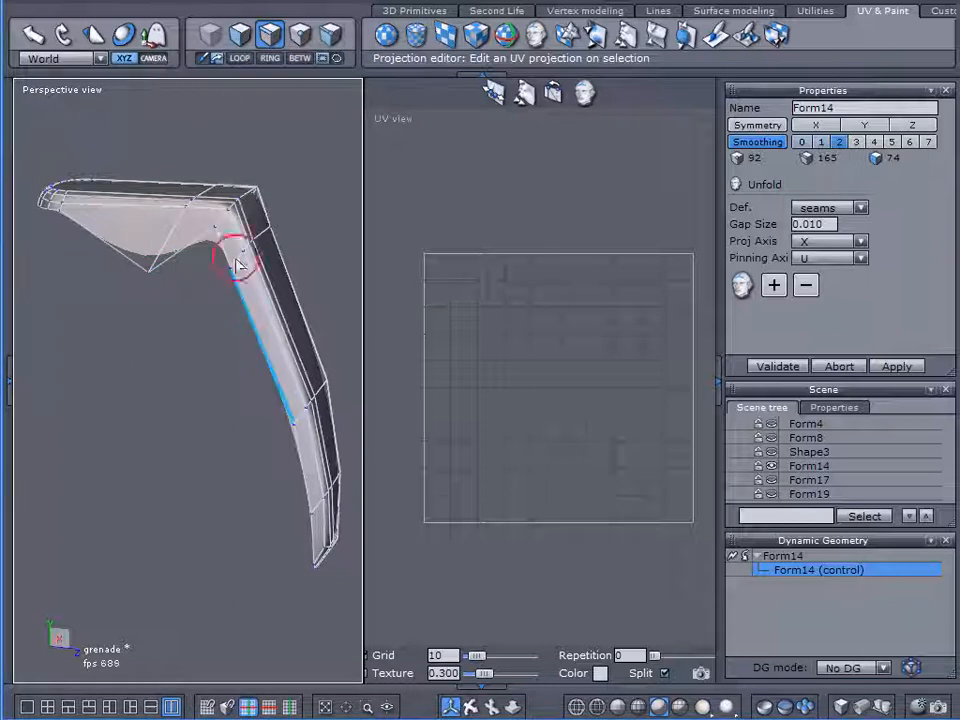
left_click(241, 57)
Step: Add the cross edges at the lever's bend on both sides to the rim selection and define them all as seams
middle_click_drag(241, 146, 221, 294)
scroll(208, 315, "up", 3)
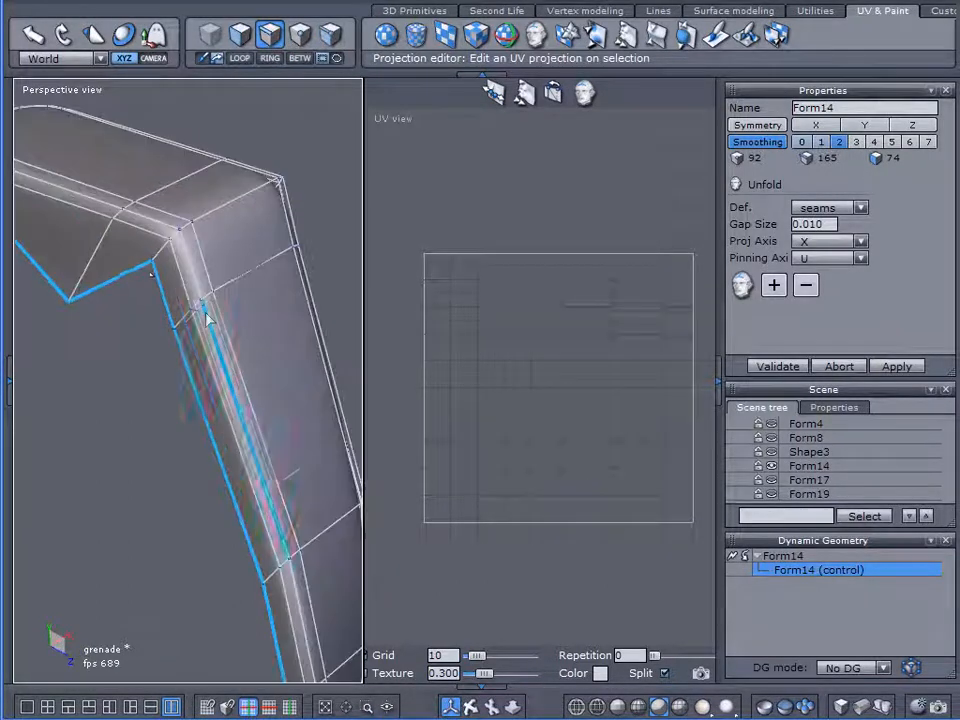
left_click(180, 229, "shift")
middle_click_drag(278, 315, 36, 311)
middle_click_drag(114, 302, 258, 338)
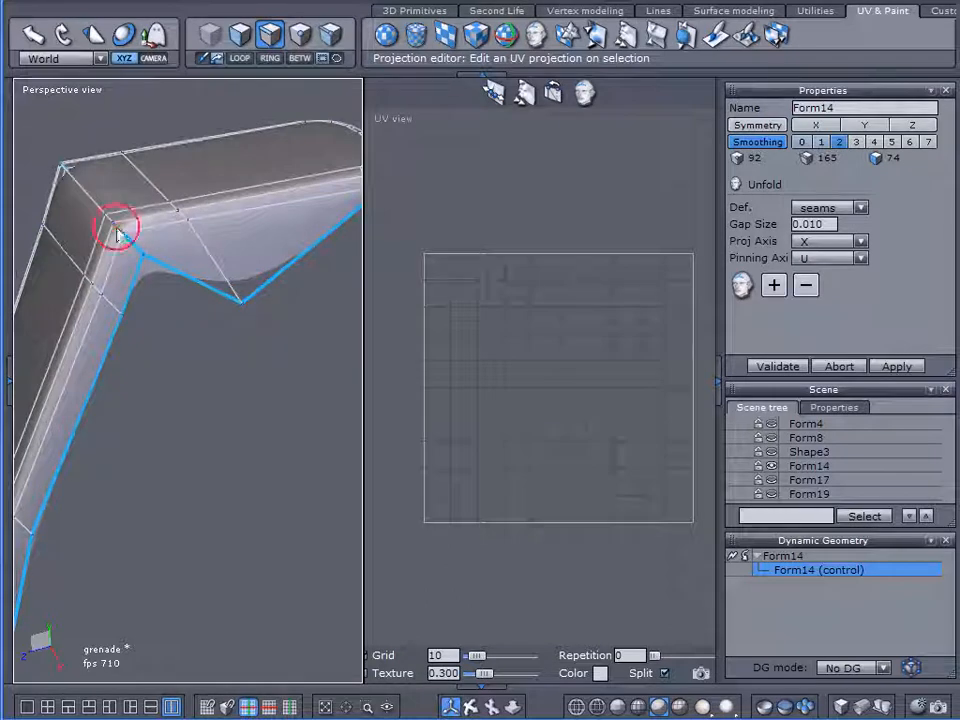
left_click(771, 287)
Step: Unfold Form14 along the defined seams and check the bend edges of the resulting UV island against the model
left_click_drag(187, 336, 482, 332, "alt")
right_click_drag(268, 308, 161, 340, "alt")
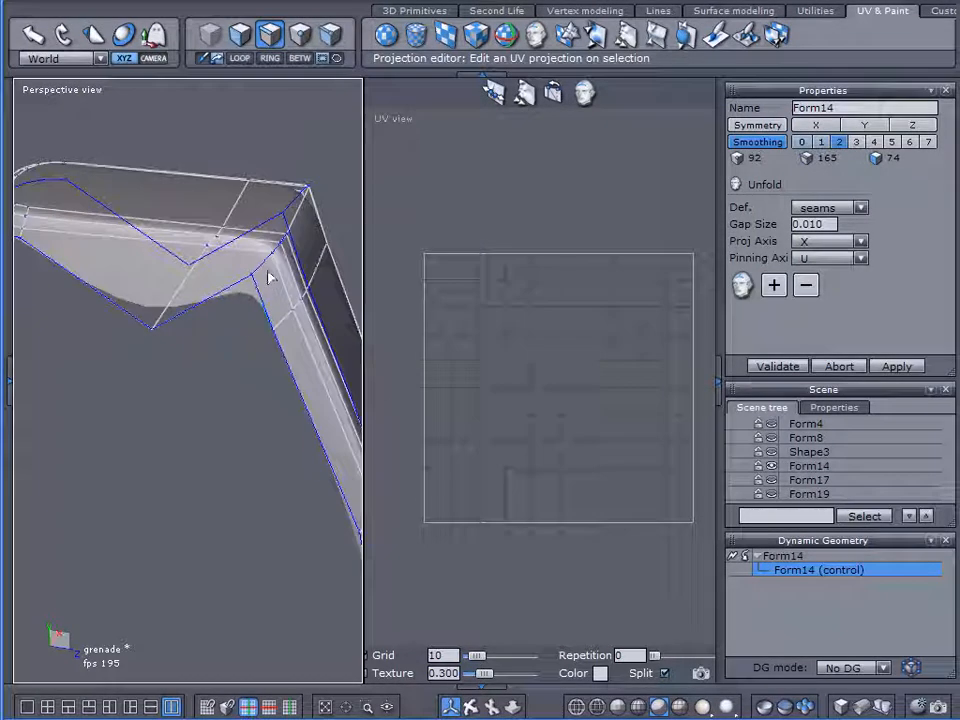
left_click_drag(277, 312, 204, 342, "alt")
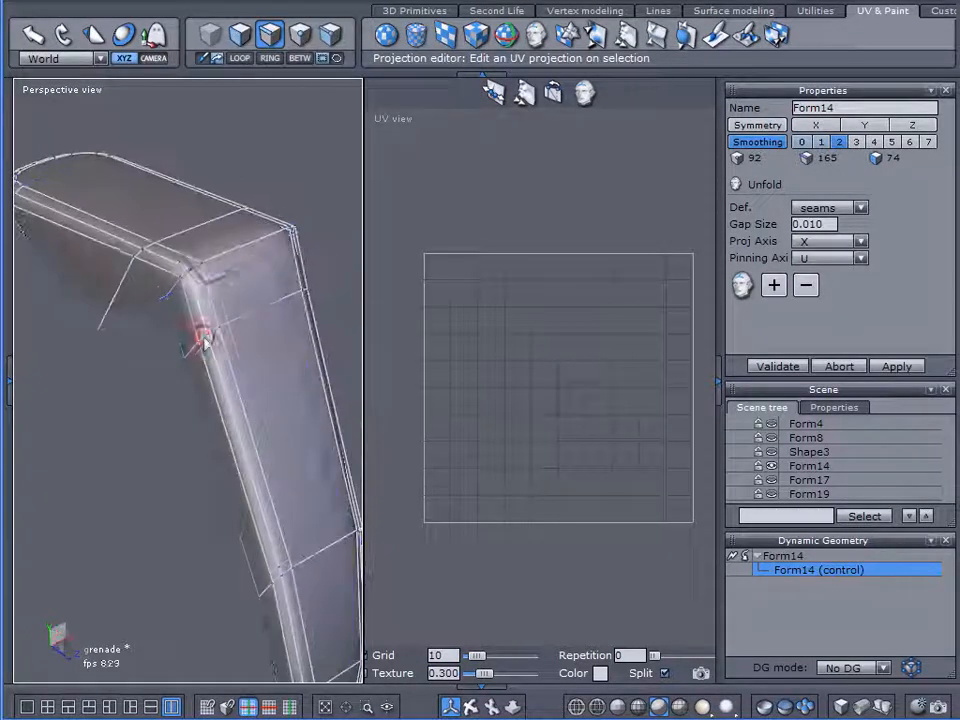
left_click(742, 287)
scroll(576, 381, "up", 2)
right_click_drag(572, 381, 567, 271, "alt")
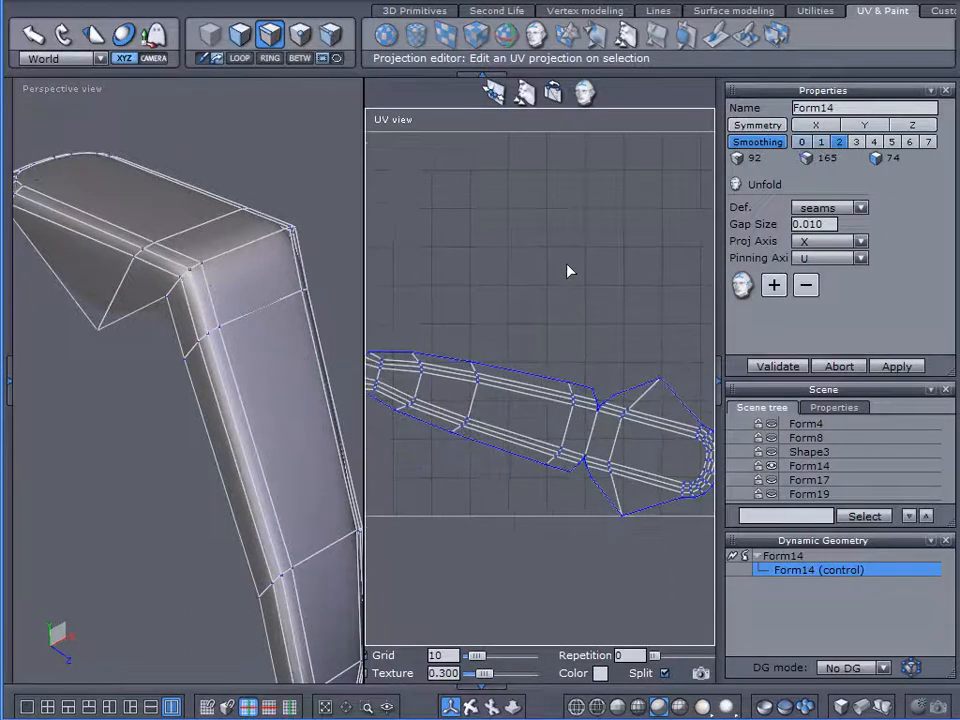
scroll(582, 393, "down", 2)
left_click(583, 410)
left_click(590, 412, "shift")
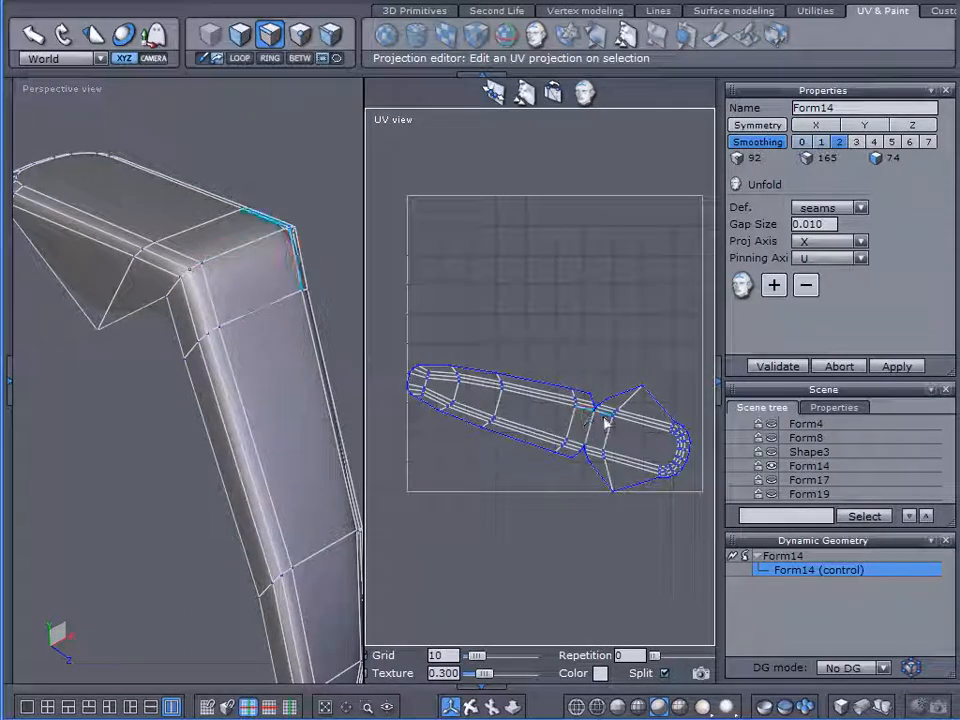
Step: Collapse Form14's smoothing into real mesh, inspect the dense UVs around the bend and validate the unfold
left_click(733, 556)
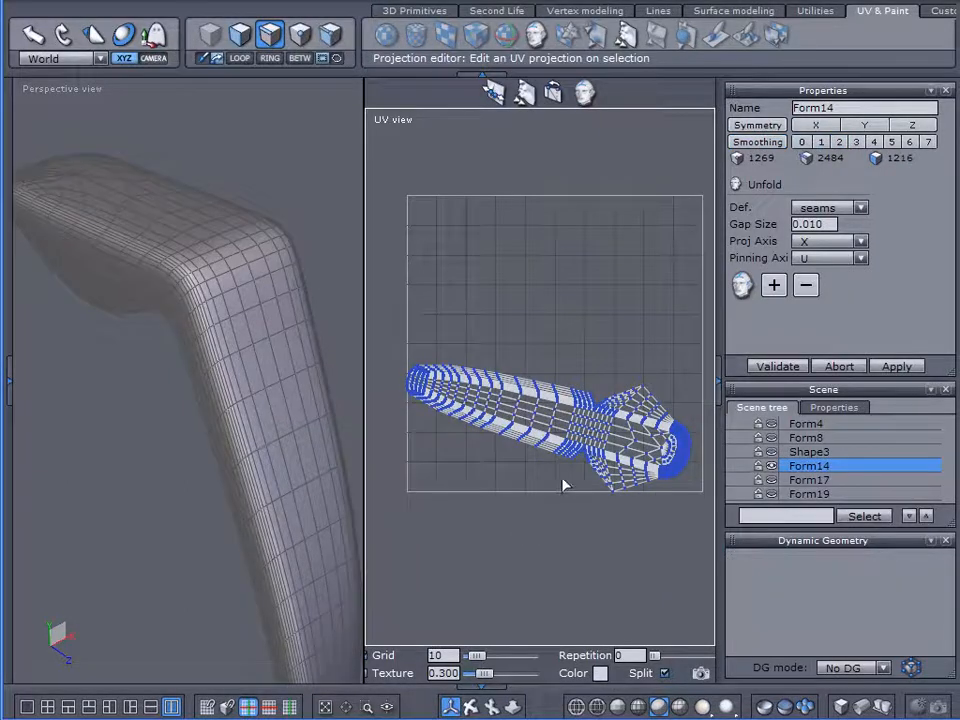
scroll(564, 484, "up", 4)
scroll(571, 372, "down", 3)
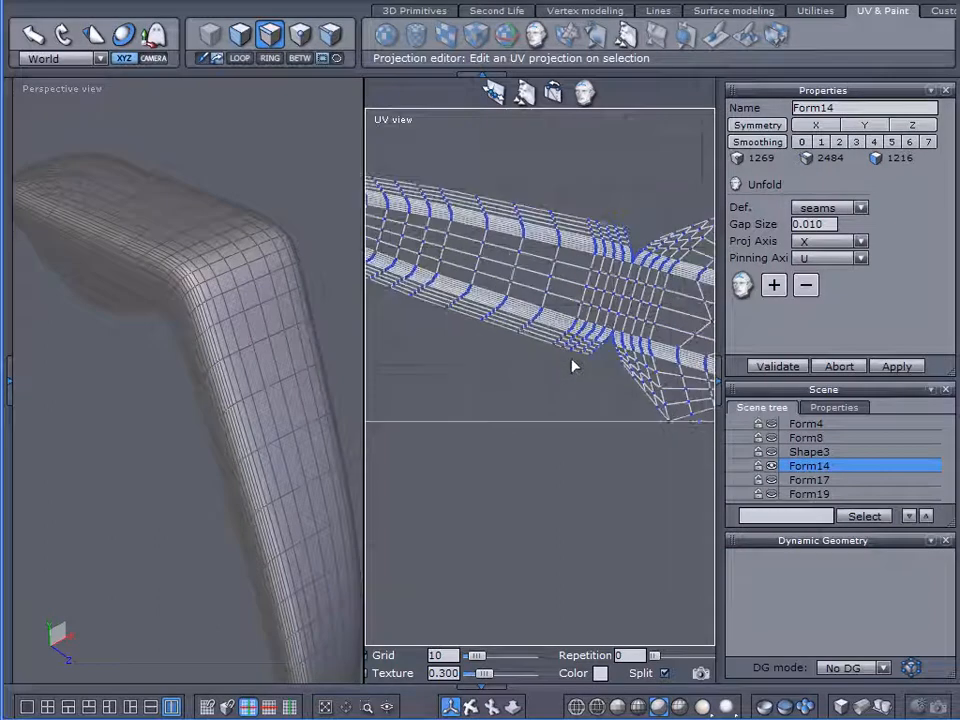
scroll(553, 283, "up", 5)
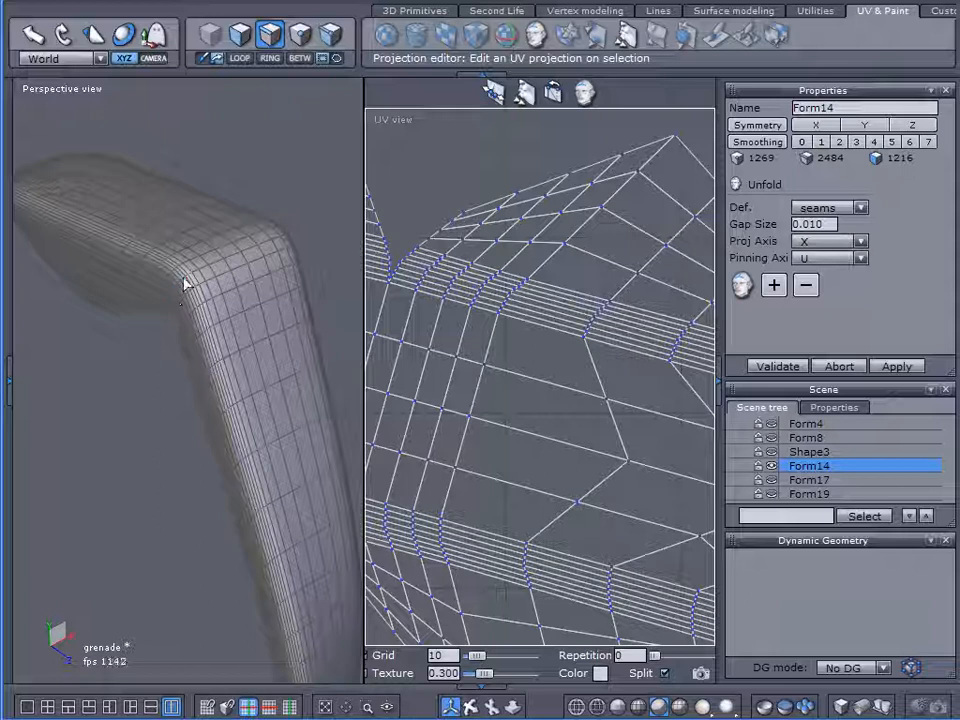
scroll(186, 285, "up", 1)
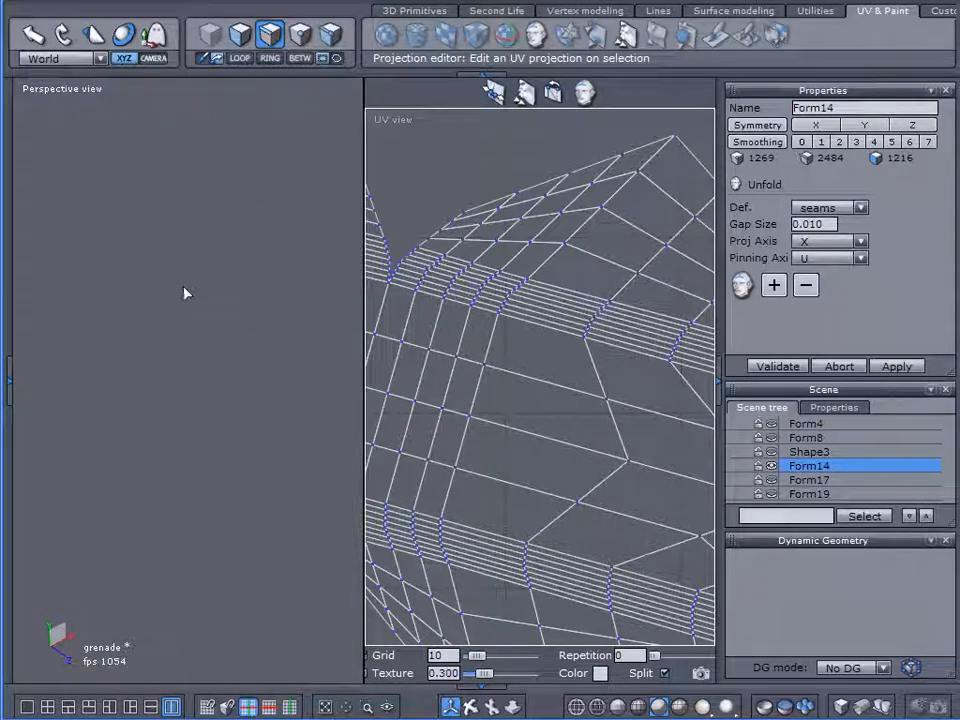
scroll(185, 293, "down", 1)
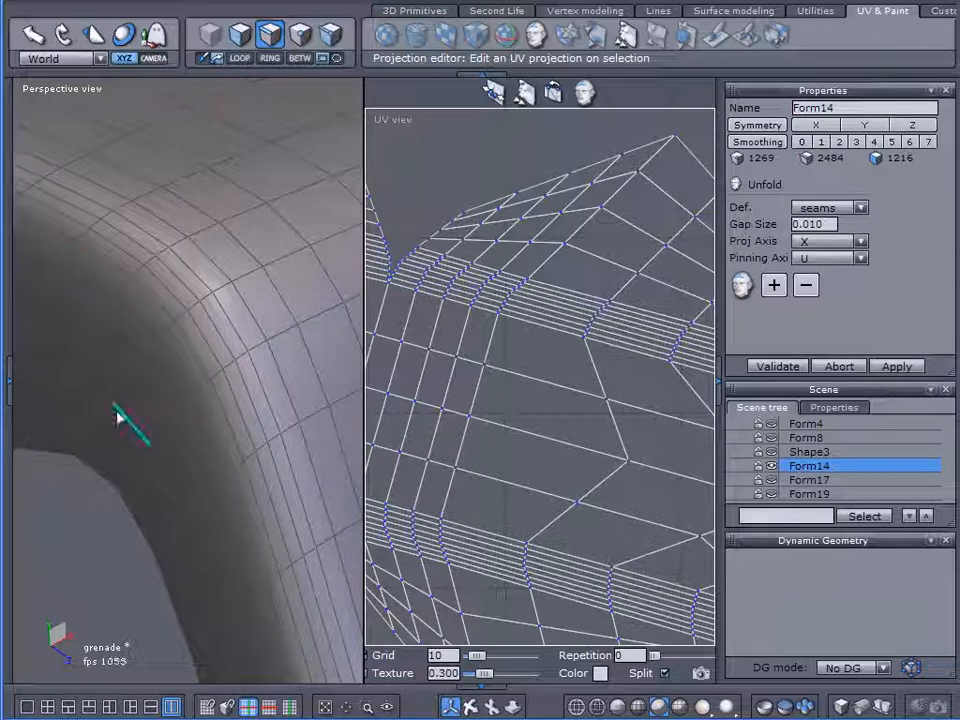
scroll(523, 339, "down", 4)
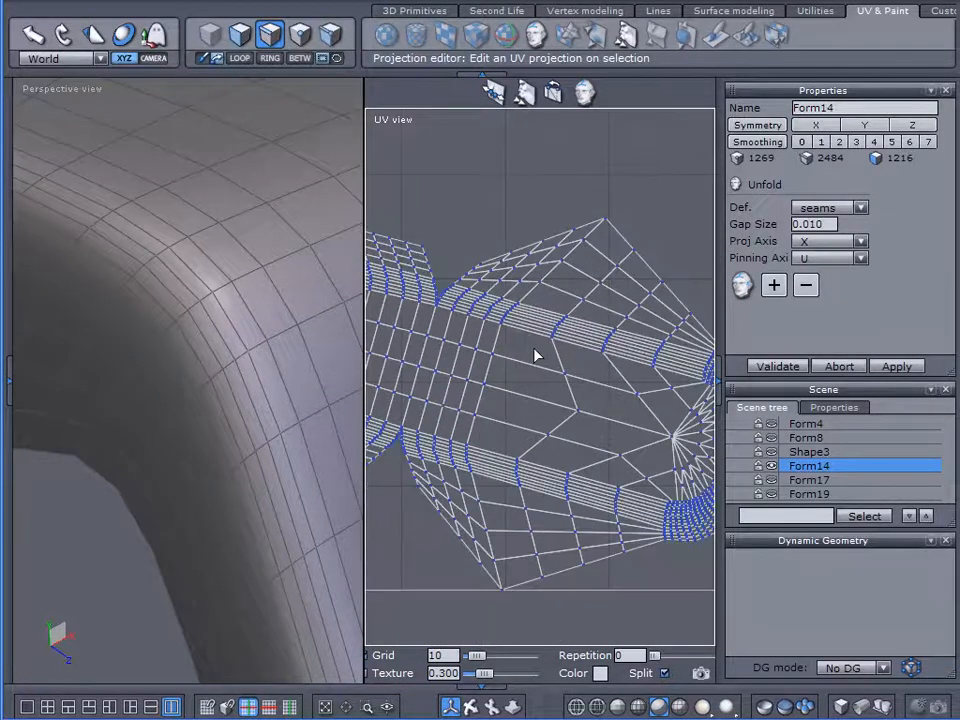
scroll(589, 385, "down", 1)
middle_click_drag(556, 431, 613, 437)
left_click(318, 57)
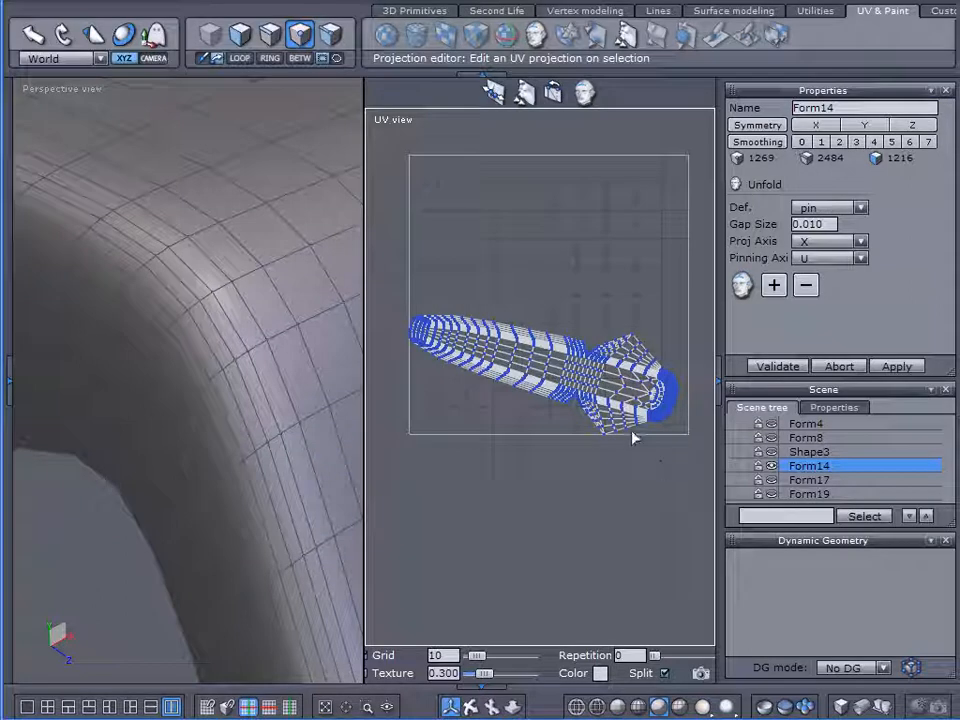
left_click(778, 367)
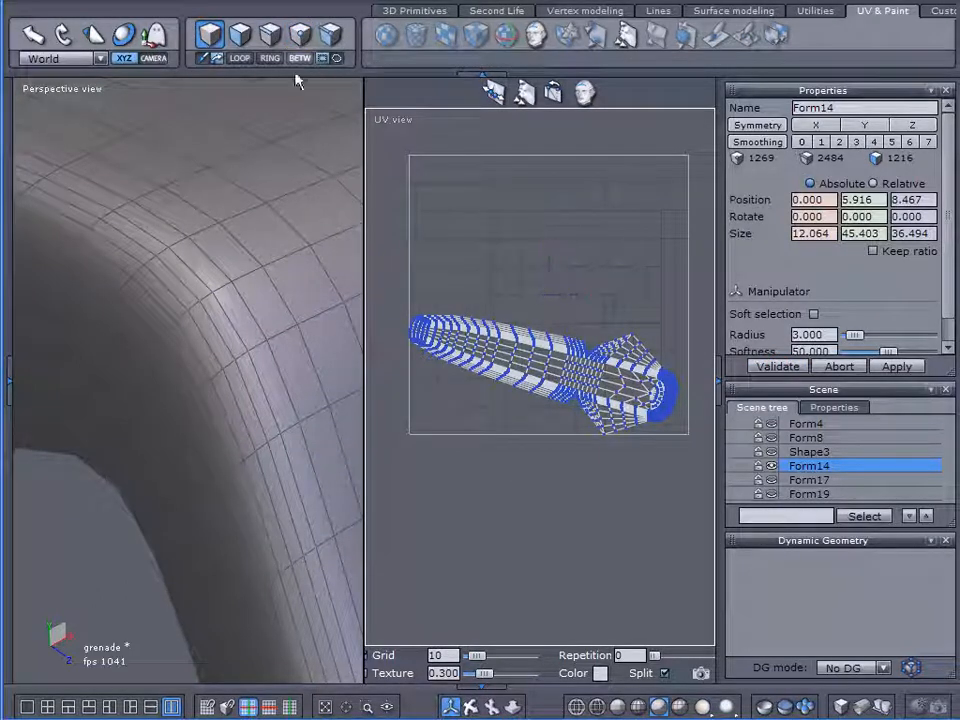
Step: Select all UV points of Form14, rotate the island upright and position it inside the UV square
left_click(300, 34)
left_click_drag(386, 260, 703, 480)
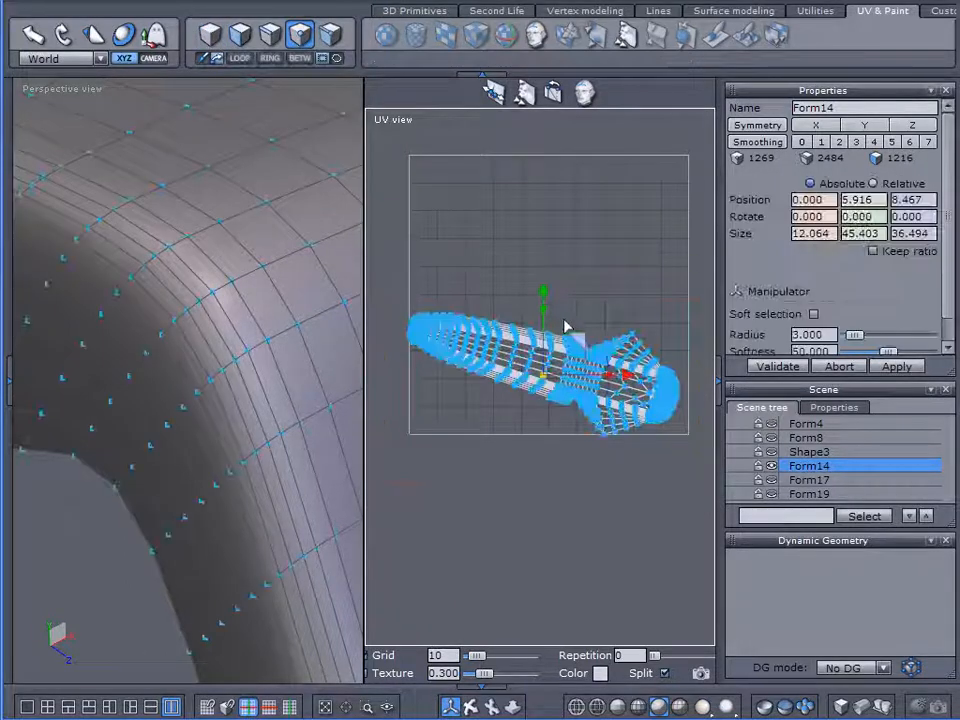
left_click_drag(613, 368, 529, 350)
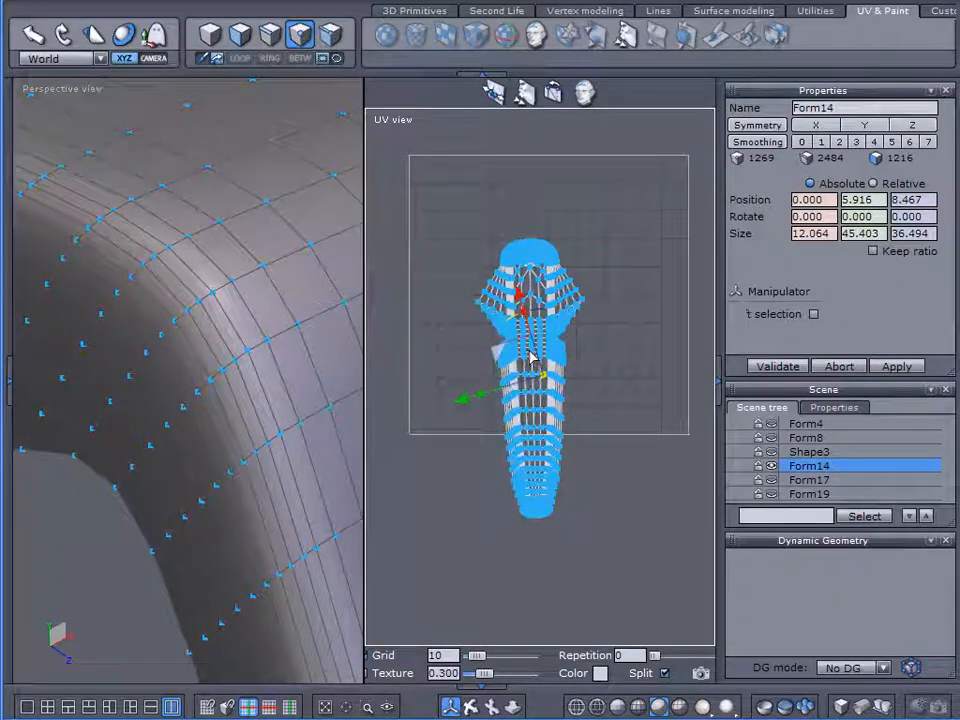
scroll(527, 295, "up", 5)
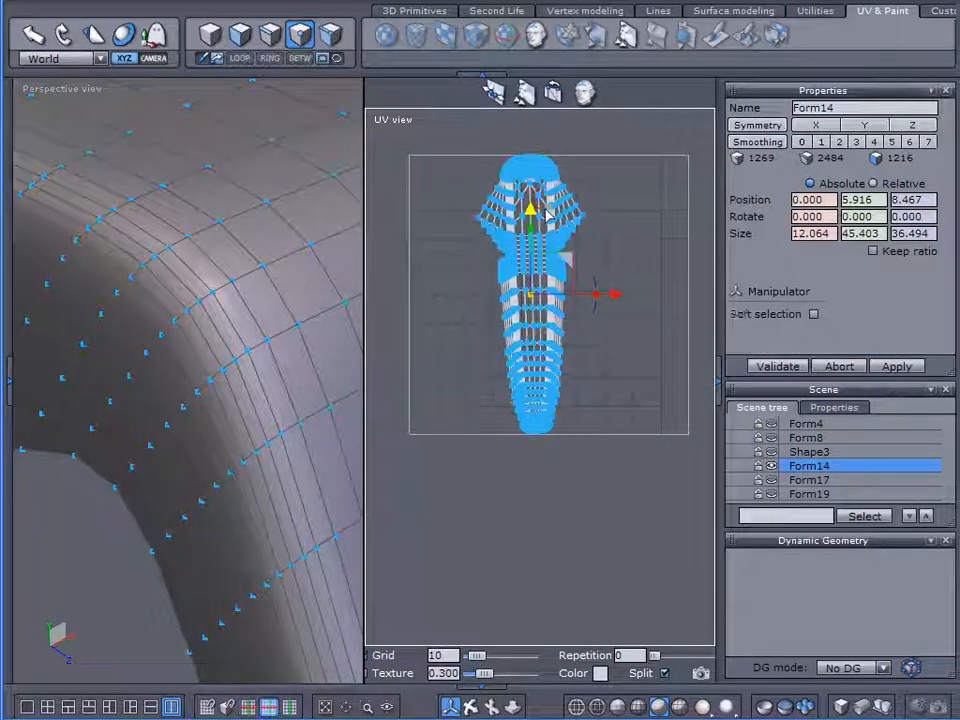
left_click_drag(517, 383, 509, 392)
scroll(608, 416, "down", 2)
scroll(609, 420, "down", 2)
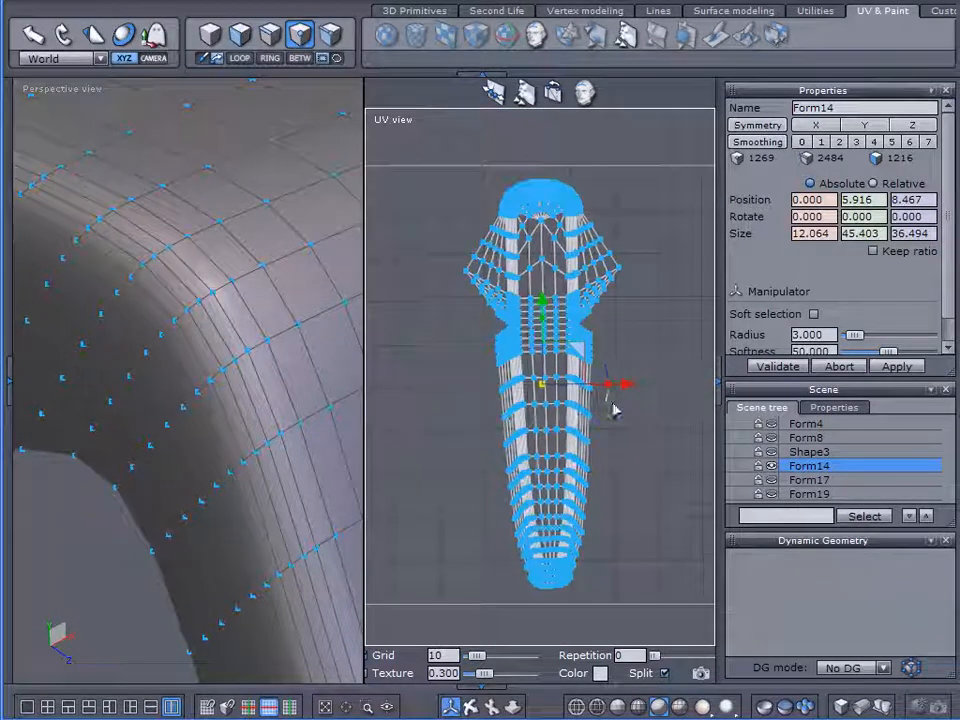
left_click_drag(604, 396, 606, 398)
left_click_drag(549, 386, 564, 390)
left_click(765, 557)
scroll(589, 418, "down", 3)
scroll(589, 418, "up", 1)
Step: Collapse the Dynamic Geometry area, show and select Form17, and hide Form14 to isolate the split pin
left_click(790, 466)
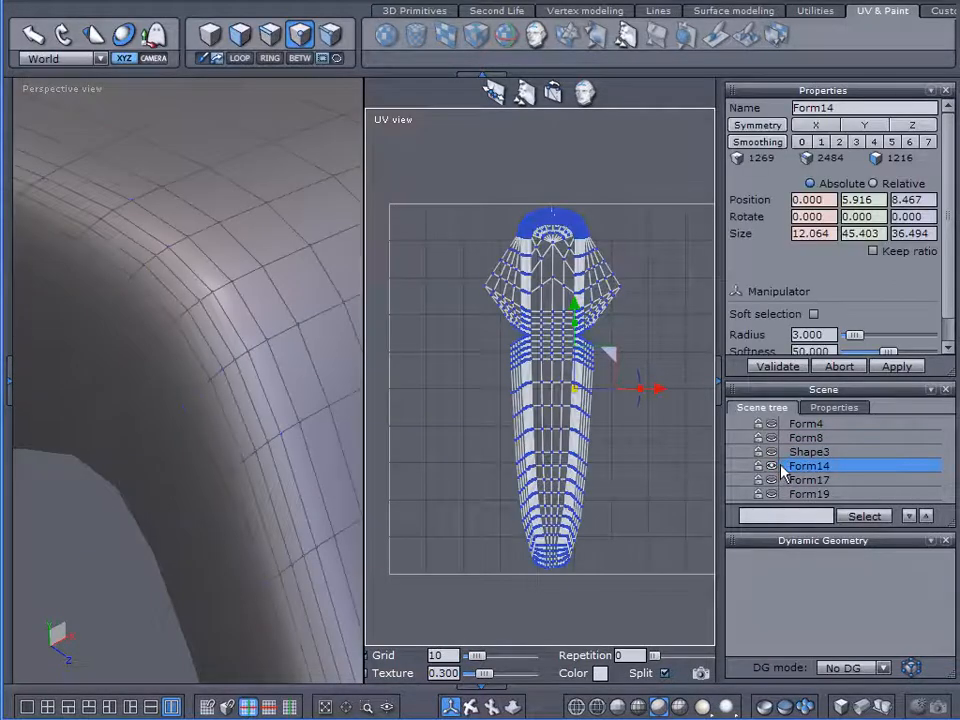
scroll(239, 377, "down", 3)
middle_click_drag(238, 377, 222, 306)
scroll(229, 328, "down", 3)
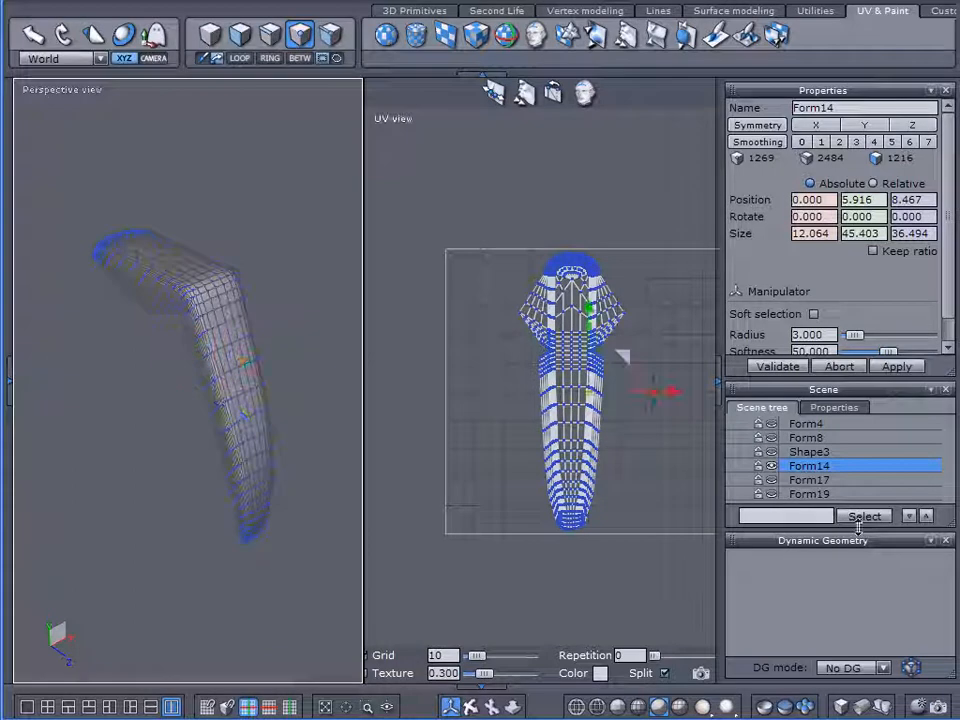
left_click(930, 541)
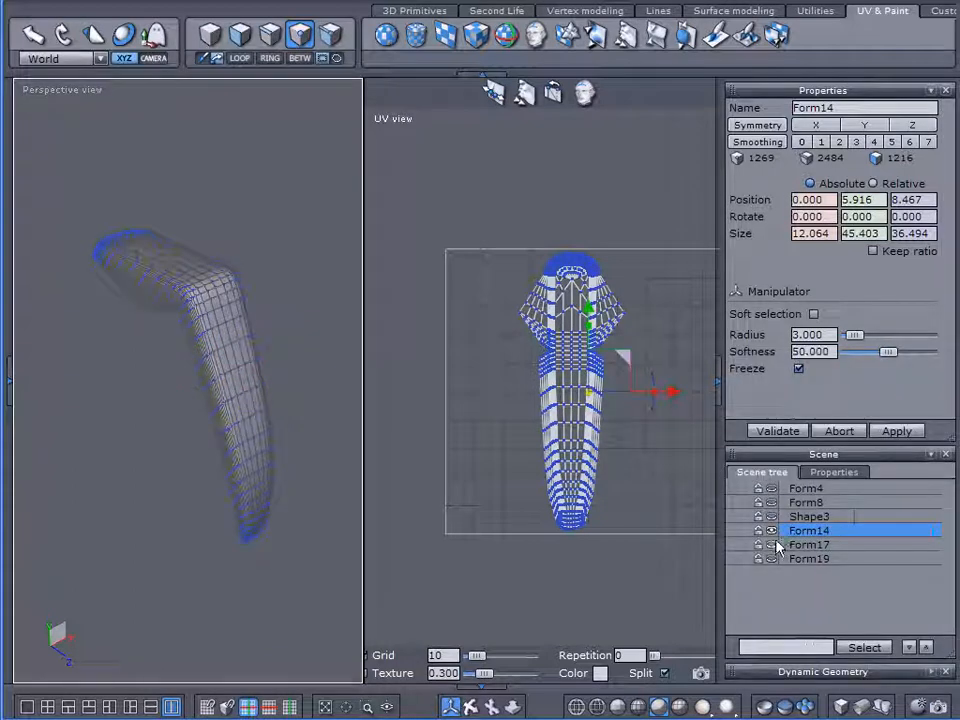
left_click(790, 546)
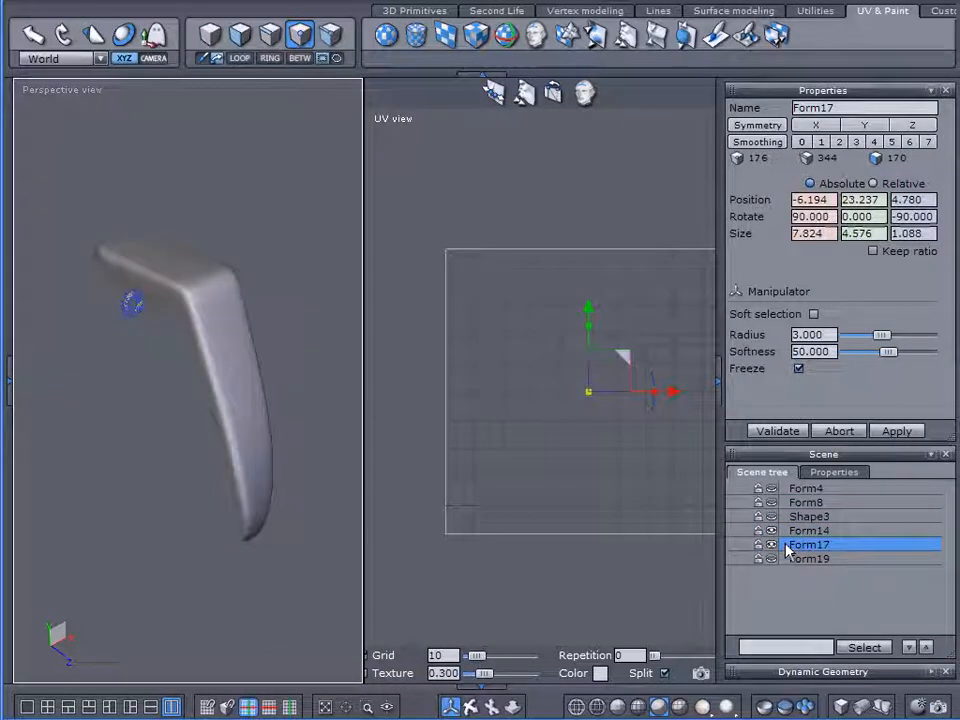
middle_click_drag(230, 437, 401, 388)
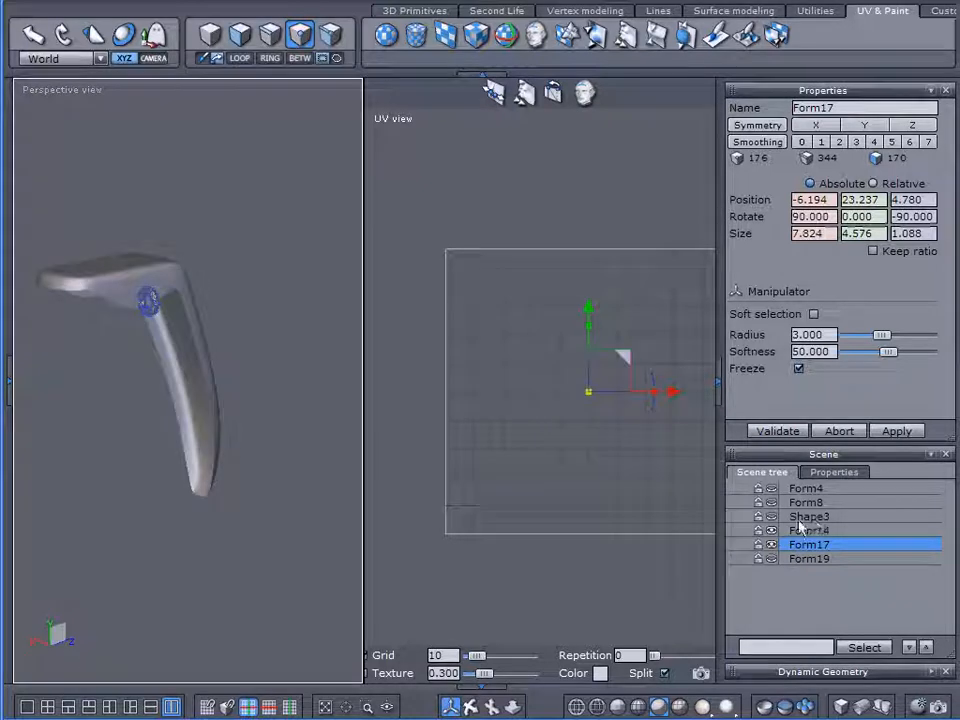
left_click(772, 531)
middle_click_drag(176, 348, 147, 313)
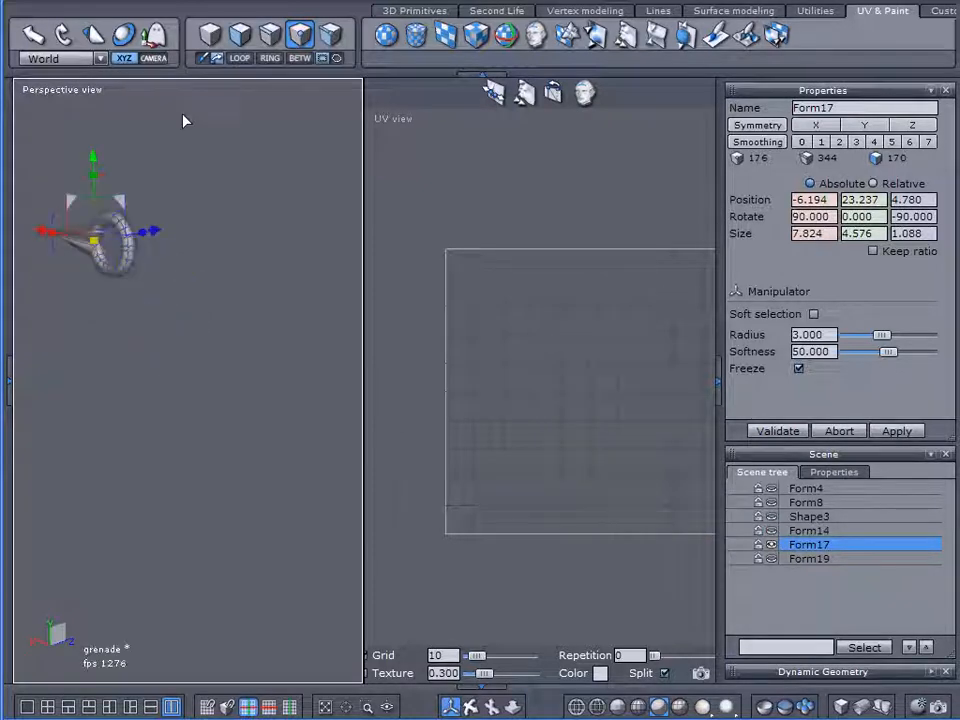
Step: Select the lengthwise edge on the outer side of Form17's upper prong and the one on the inner side of its lower prong
right_click_drag(155, 232, 261, 281)
middle_click_drag(202, 224, 253, 261)
scroll(139, 252, "up", 5)
scroll(139, 252, "up", 5)
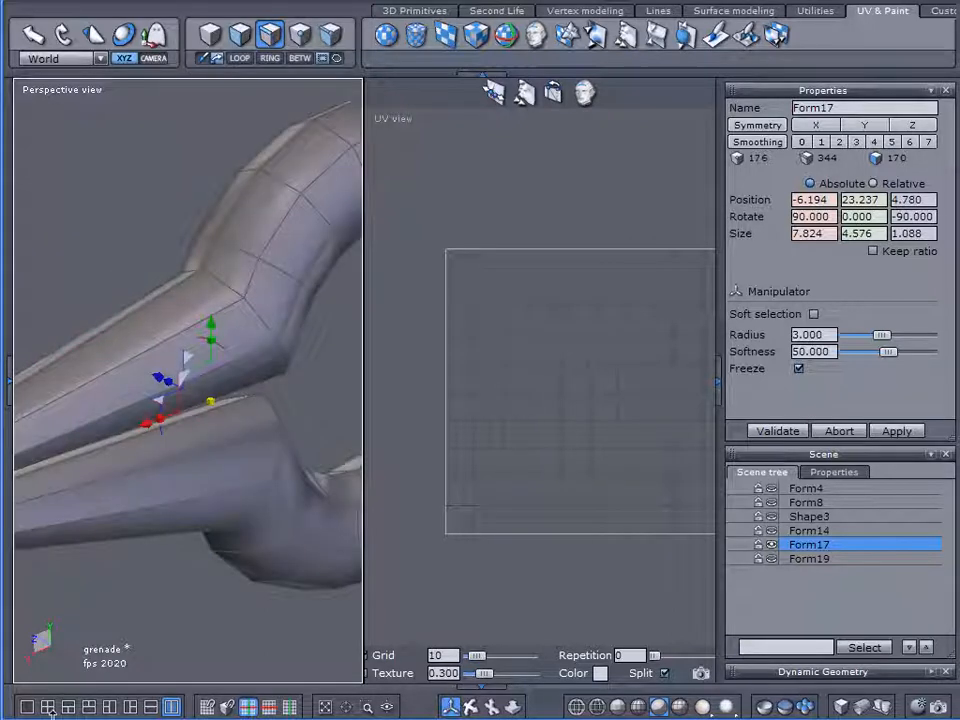
scroll(205, 404, "down", 5)
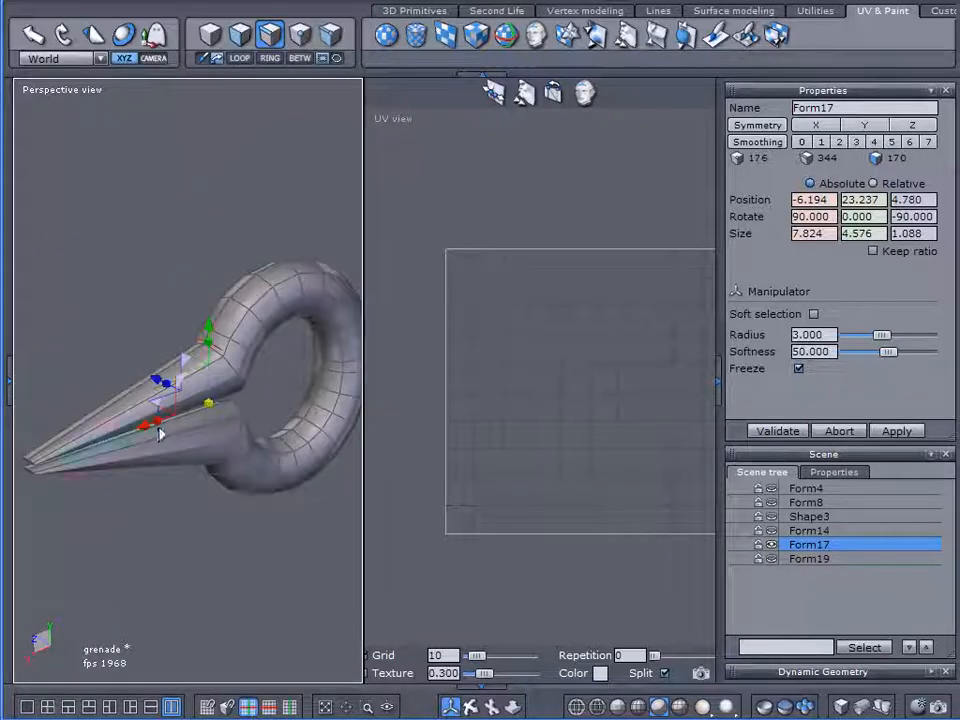
right_click_drag(139, 473, 208, 401)
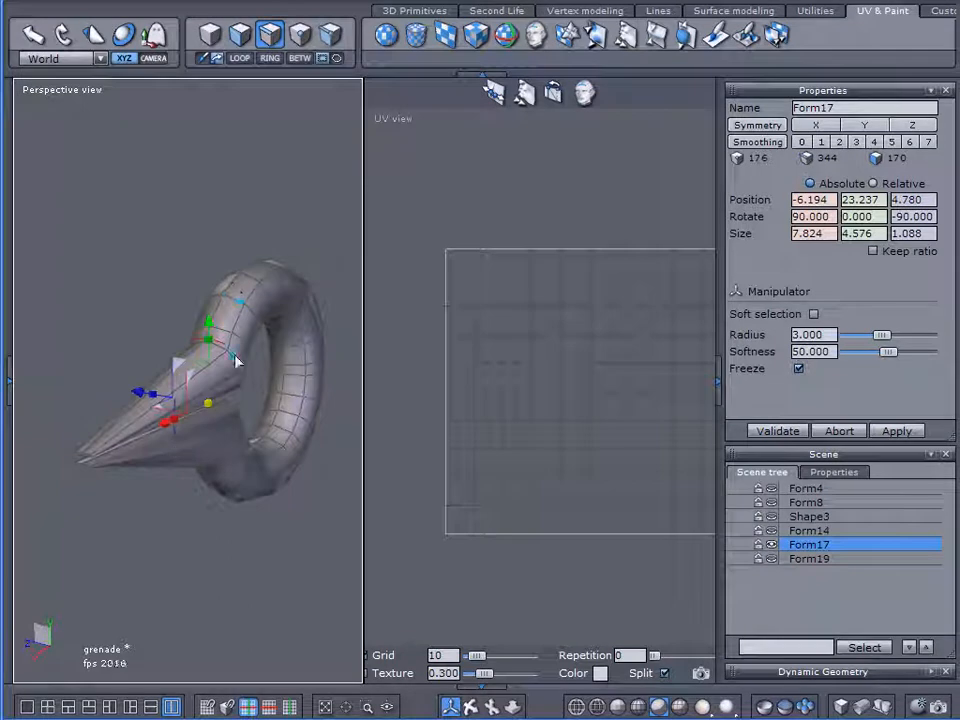
right_click_drag(146, 493, 163, 476)
scroll(150, 470, "up", 5)
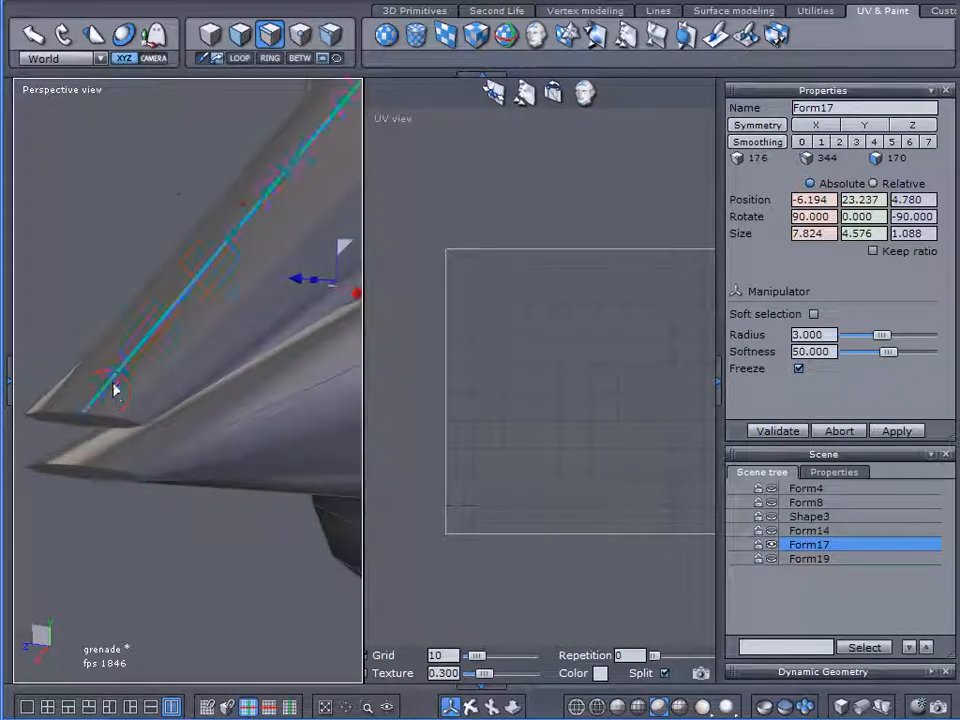
left_click(116, 392)
left_click(103, 458, "shift")
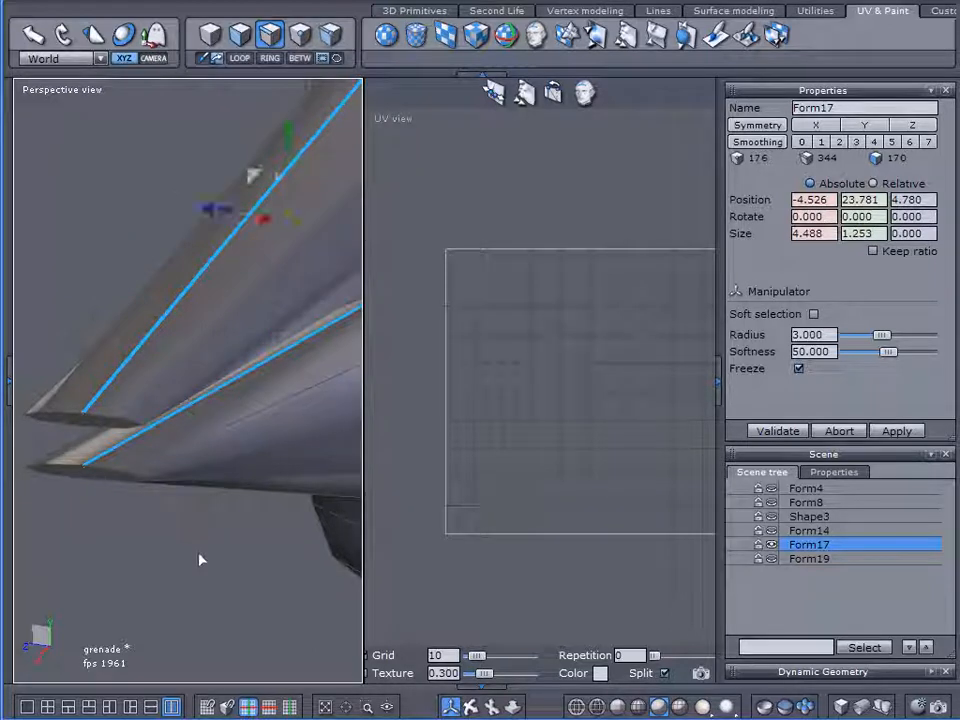
Step: Add the lower prong's outer edge and an inner ring edge to the selection and extend them all to full edge loops
scroll(204, 562, "down", 5)
right_click_drag(200, 570, 205, 373)
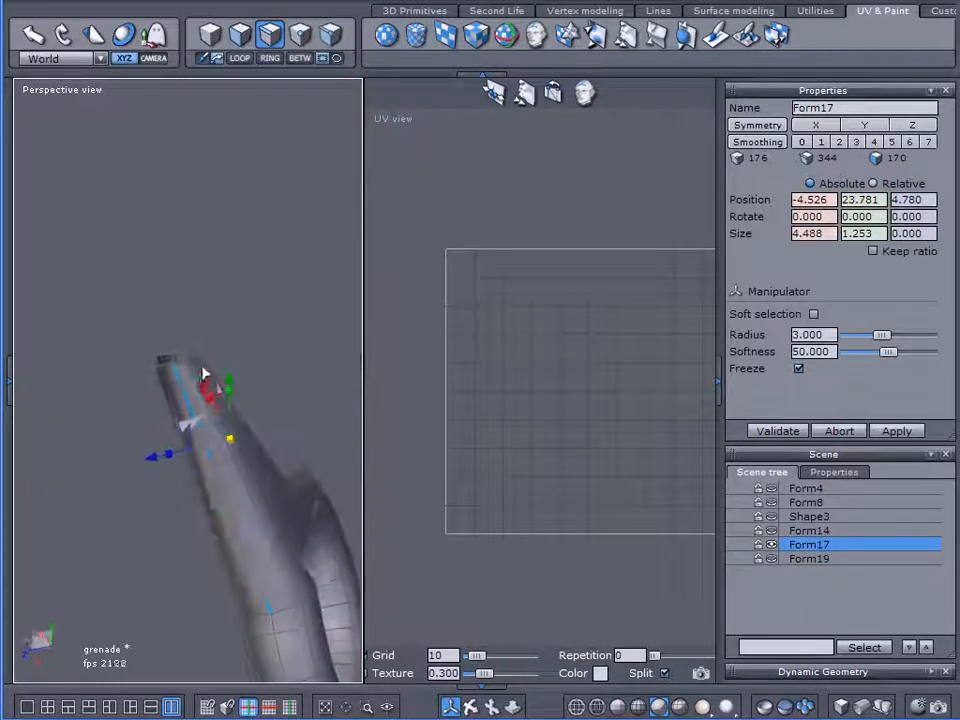
left_click(217, 476, "shift")
right_click_drag(305, 621, 186, 554)
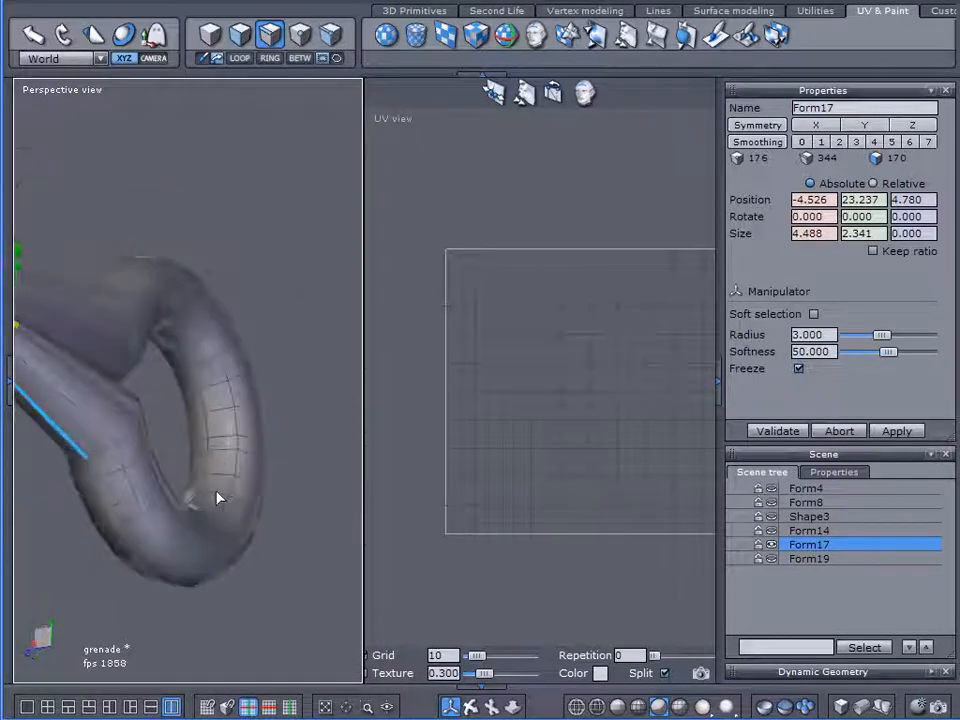
left_click(212, 425, "shift")
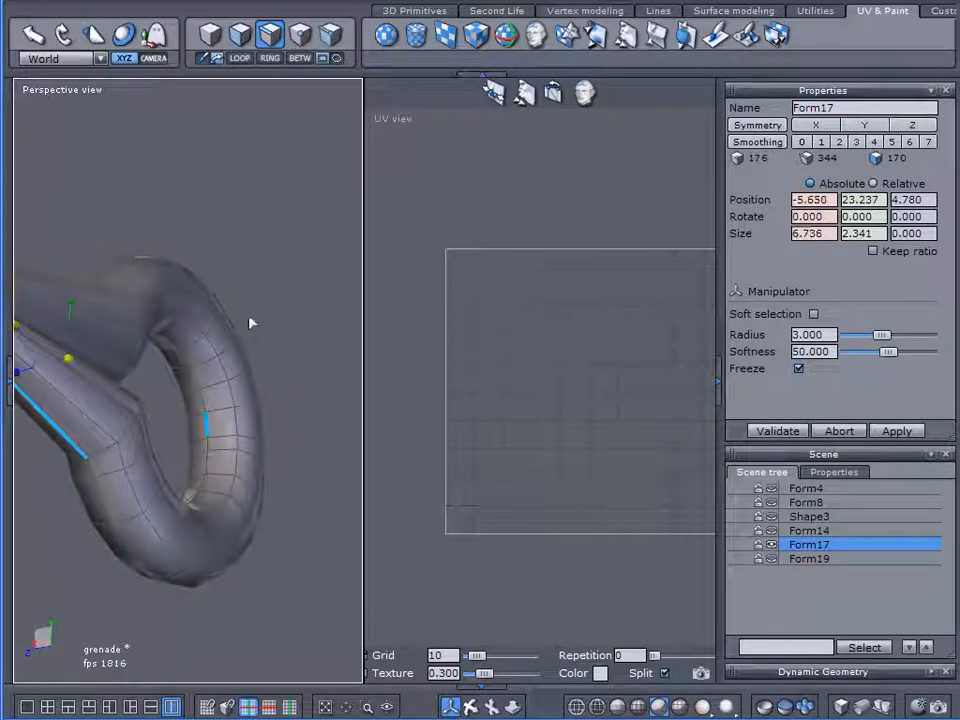
left_click(240, 58)
right_click_drag(250, 248, 390, 206)
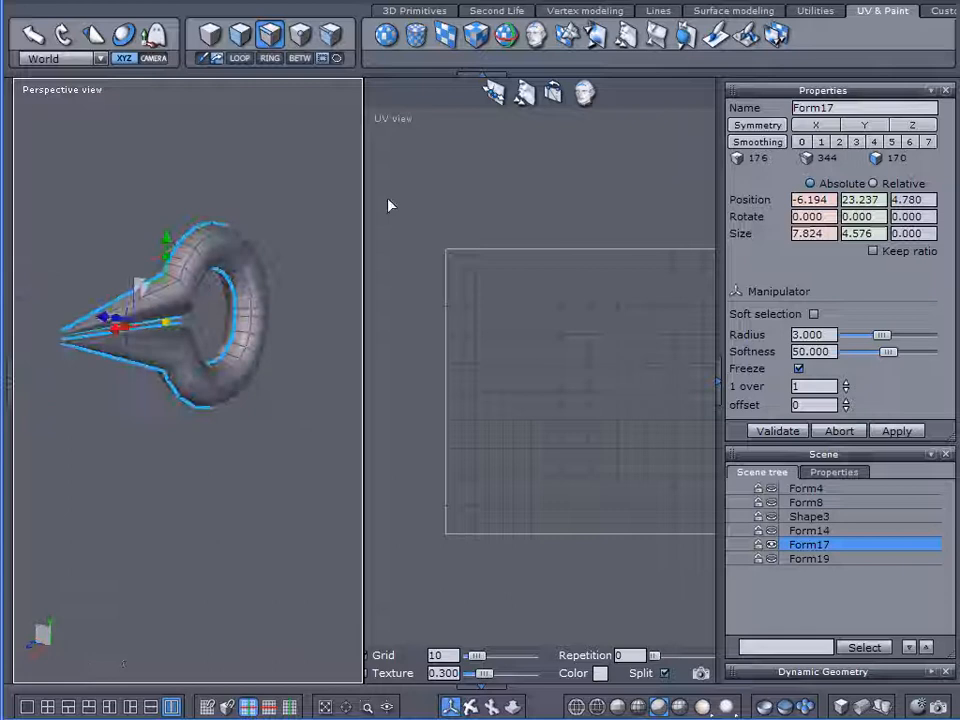
Step: Start Unfold on Form17 with the selected loops as seams and unfold it into UVs
left_click(535, 37)
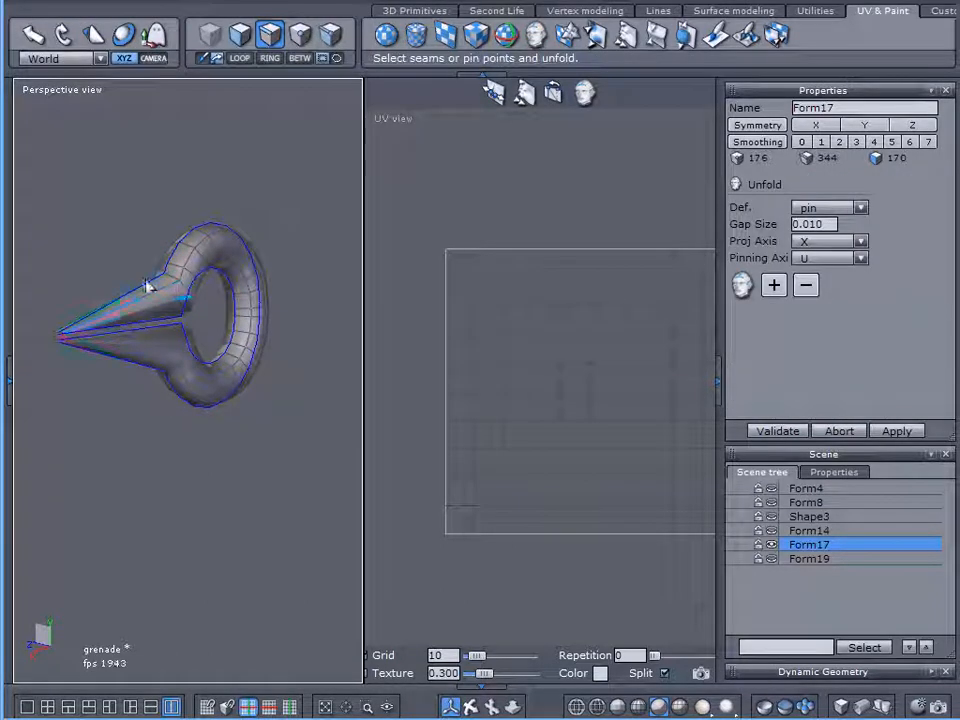
left_click(181, 315)
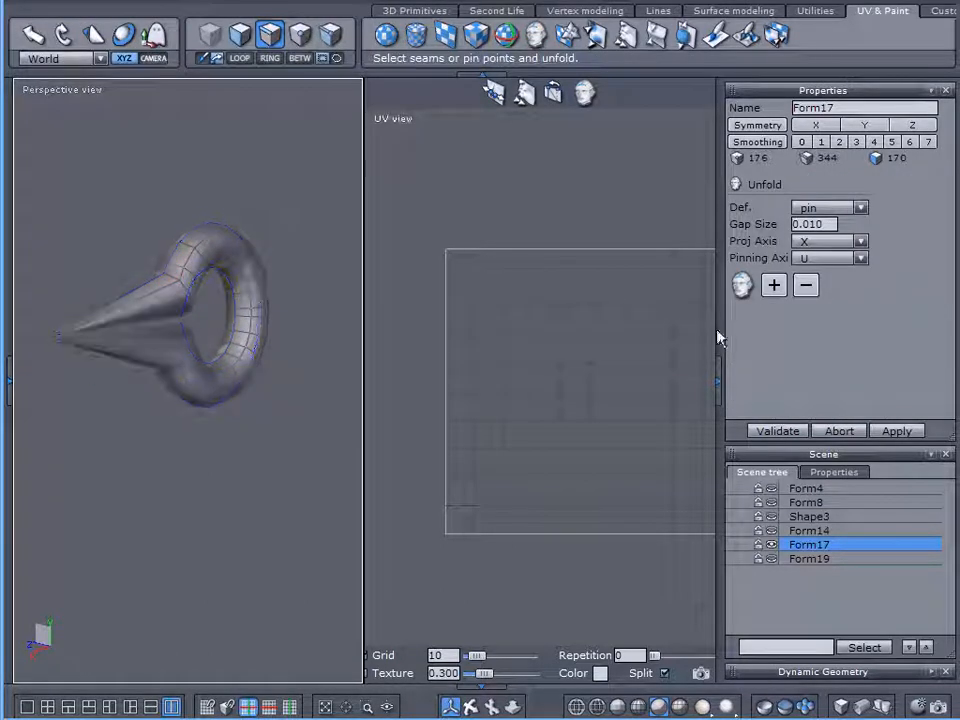
left_click(742, 286)
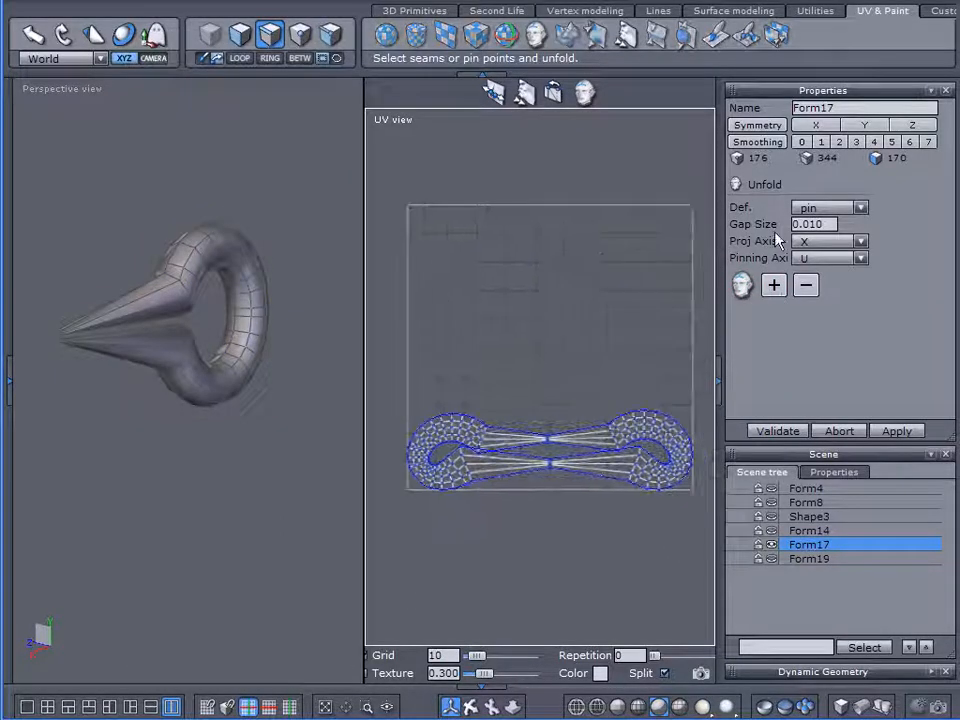
Step: Try the unfold of Form17 with projection axis Y, and with projection axis Z combined with pinning axis V
left_click(828, 241)
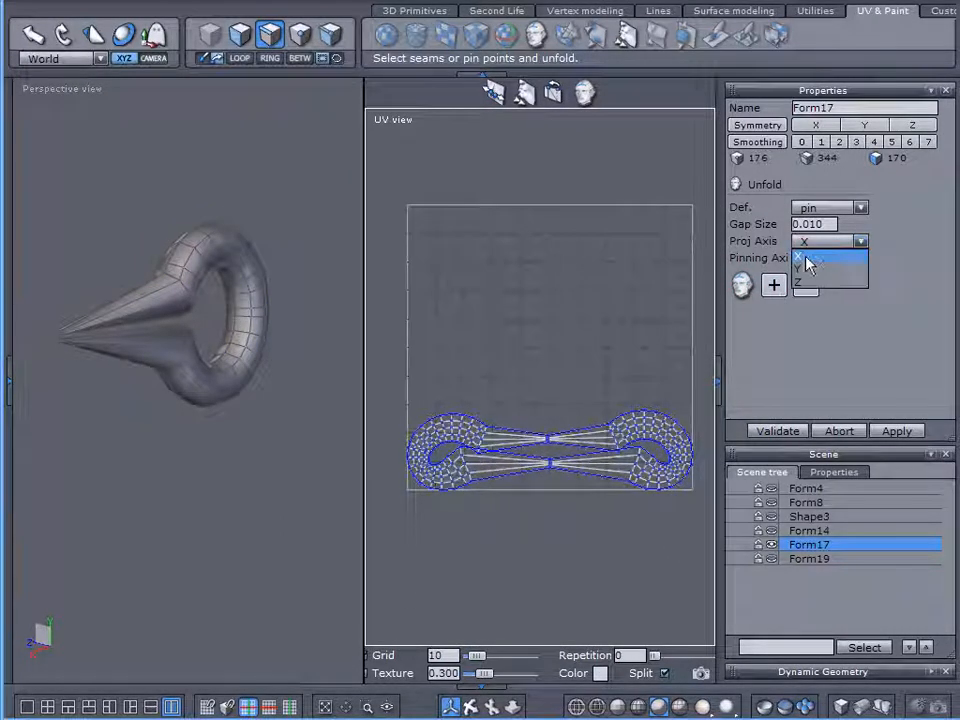
left_click(810, 250)
left_click(810, 245)
left_click(803, 268)
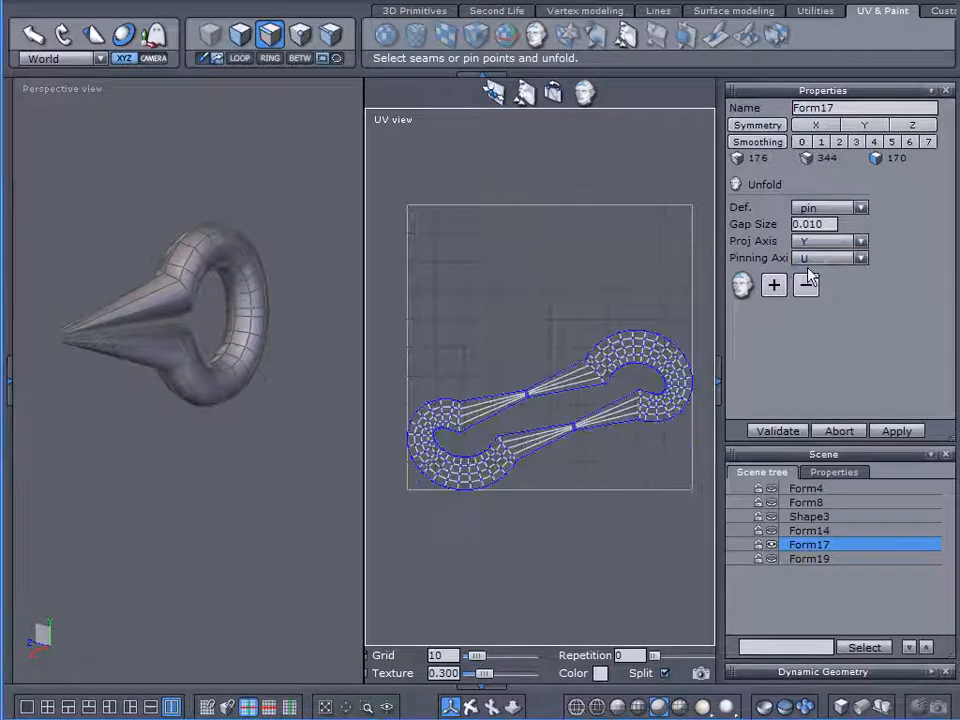
left_click(818, 246)
left_click(805, 271)
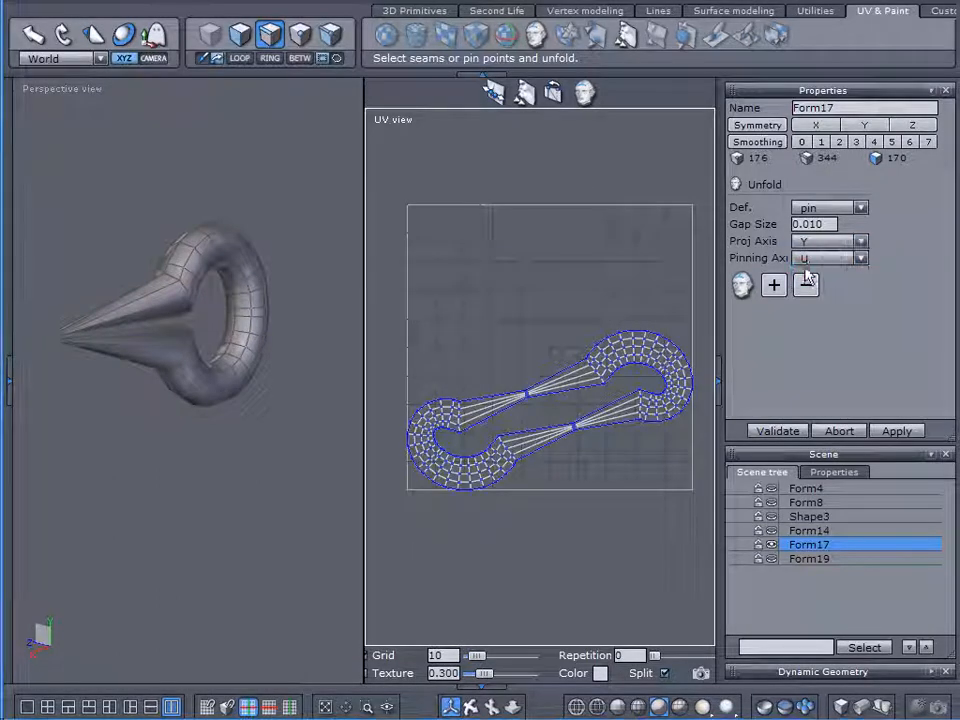
left_click(808, 243)
left_click(806, 280)
left_click(814, 257)
left_click(808, 286)
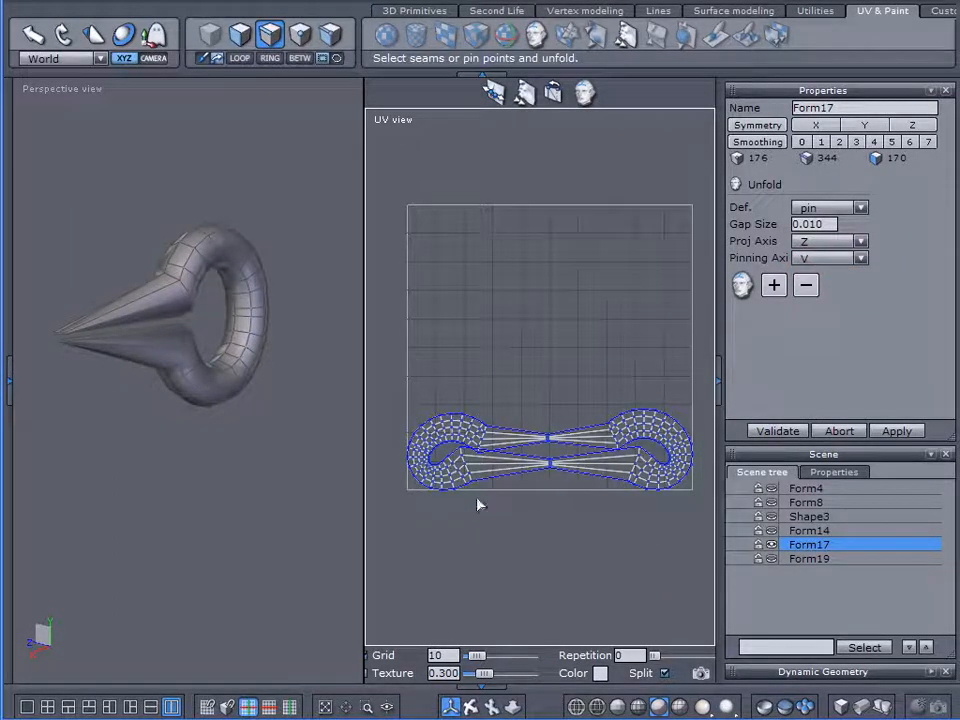
Step: Enlarge the UV view to the whole workspace and examine where Form17's prongs overlap in the island
scroll(495, 490, "up", 4)
scroll(491, 503, "down", 2)
middle_click_drag(546, 492, 531, 455)
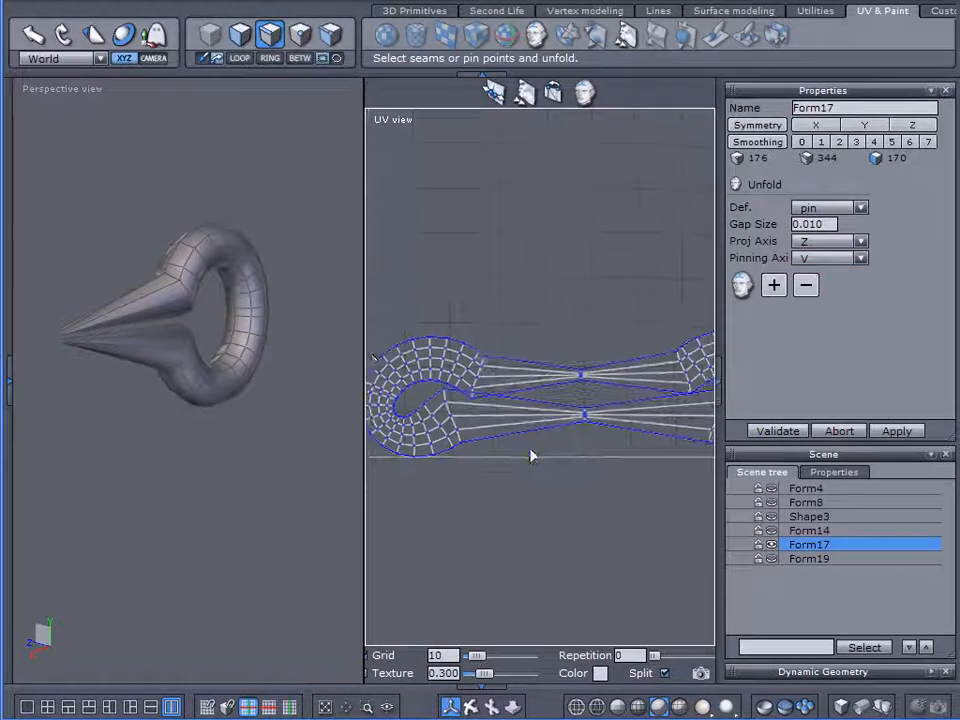
left_click(480, 247)
left_click(27, 706)
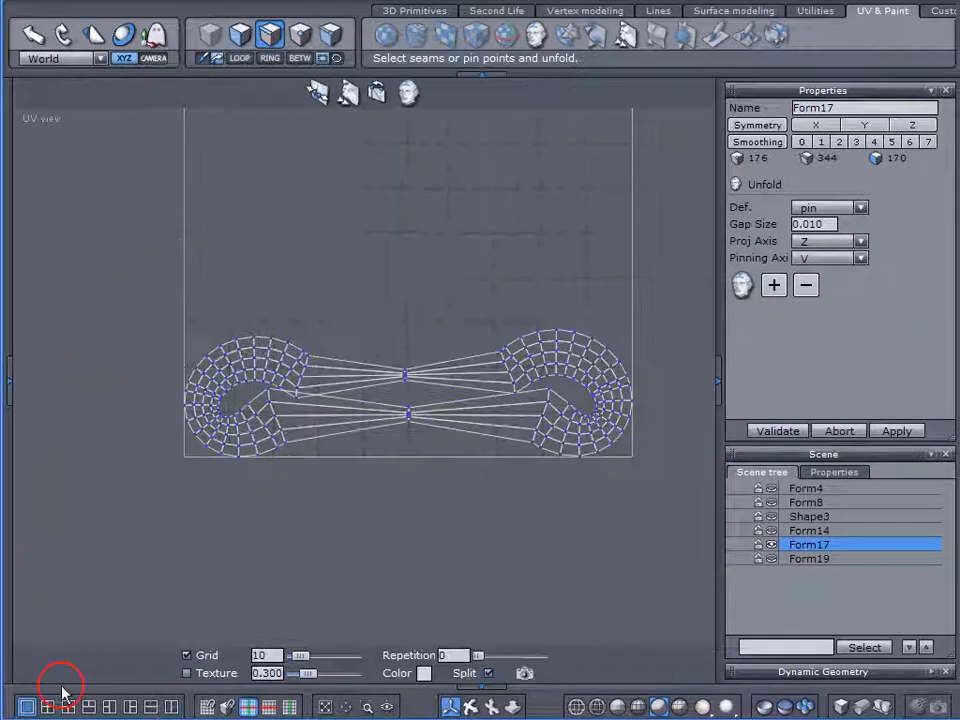
scroll(404, 481, "up", 3)
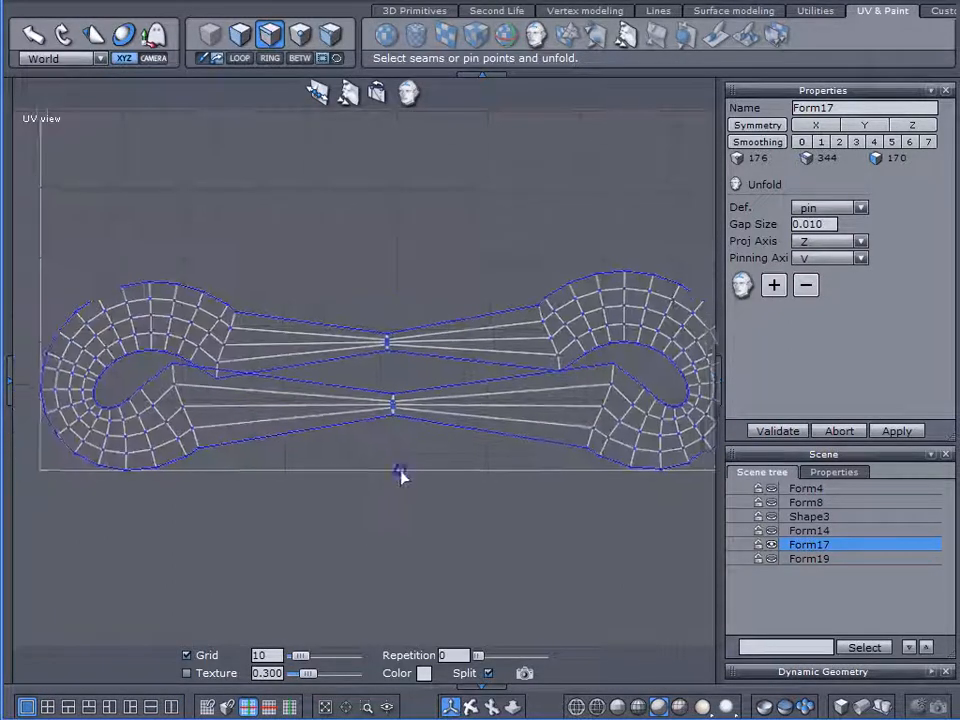
Step: Set the unfold's pinning axis to U, compare projection axes X, Y and Z on Form17's island, and settle on X
left_click(812, 258)
left_click(814, 270)
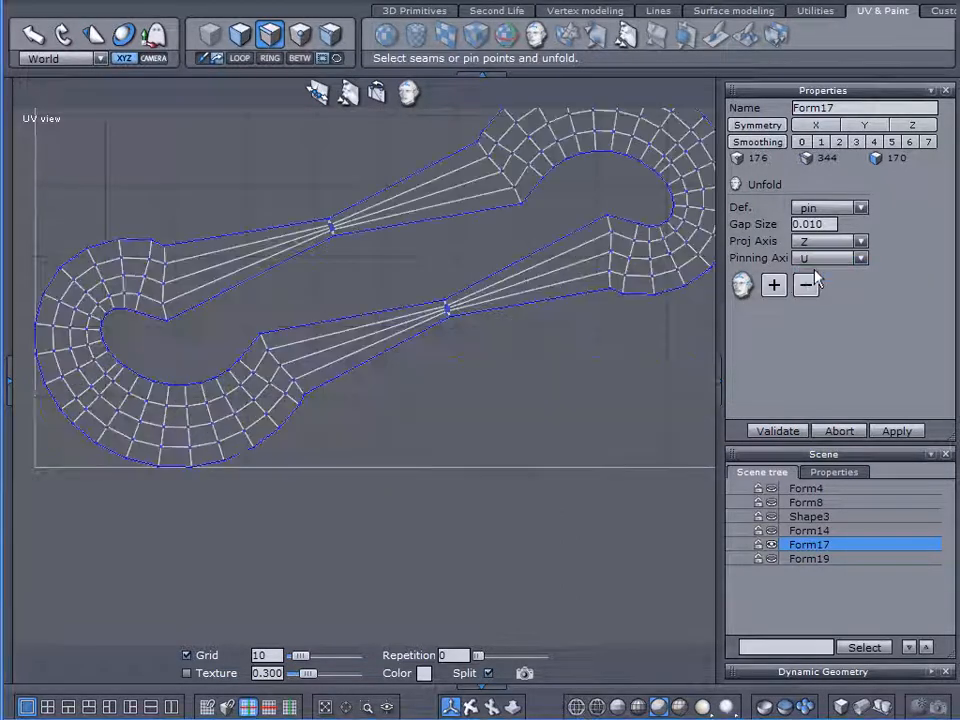
left_click(818, 260)
left_click(814, 258)
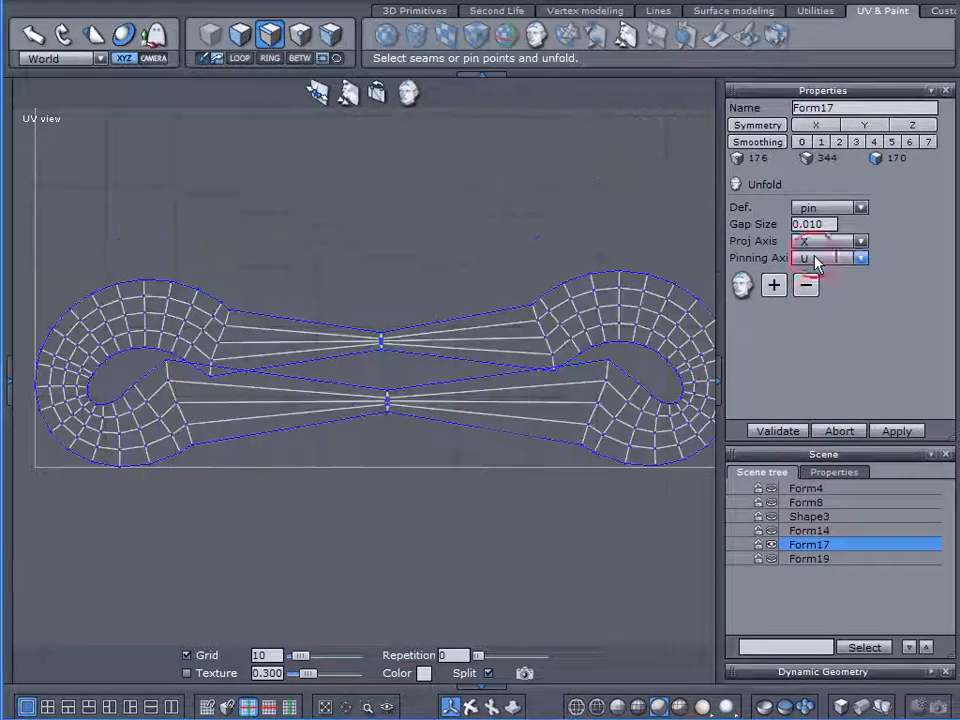
left_click(817, 246)
left_click(814, 270)
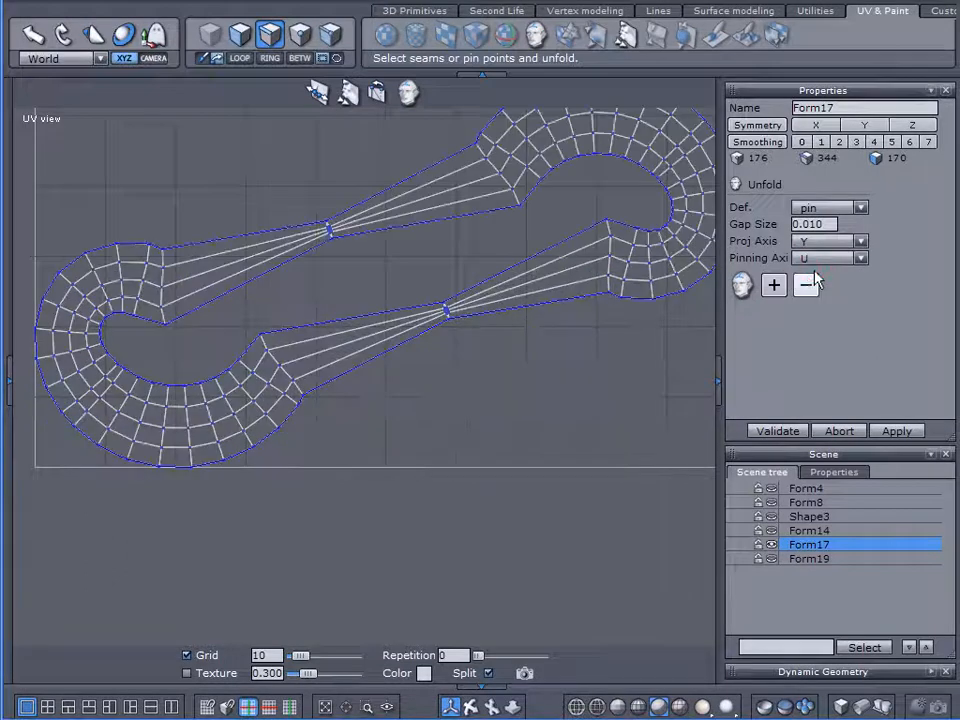
left_click(820, 244)
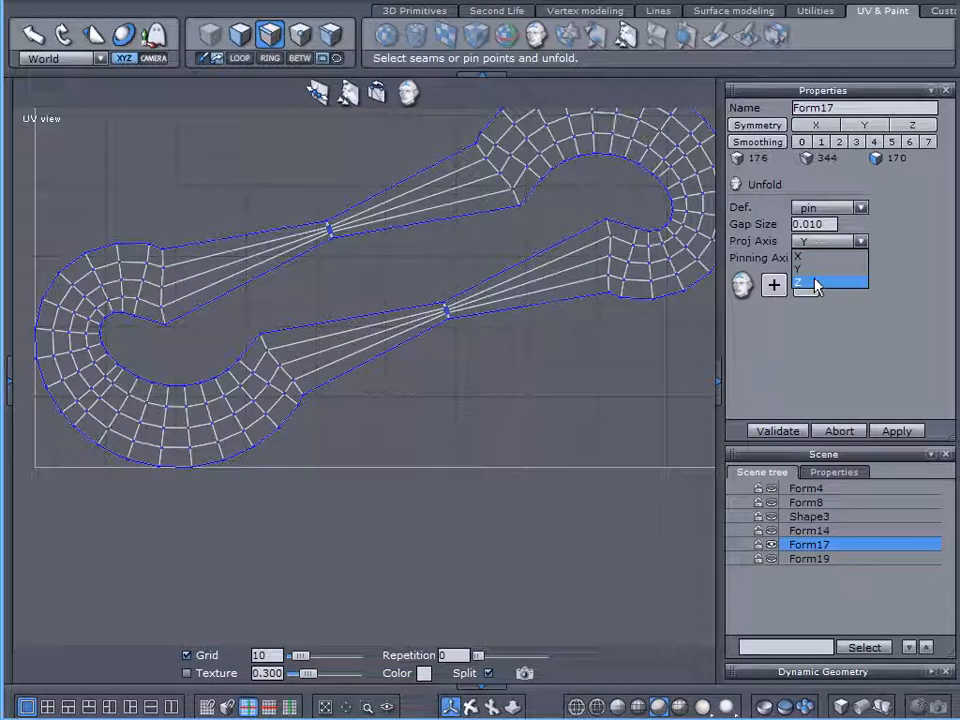
left_click(814, 283)
left_click(818, 243)
left_click(815, 258)
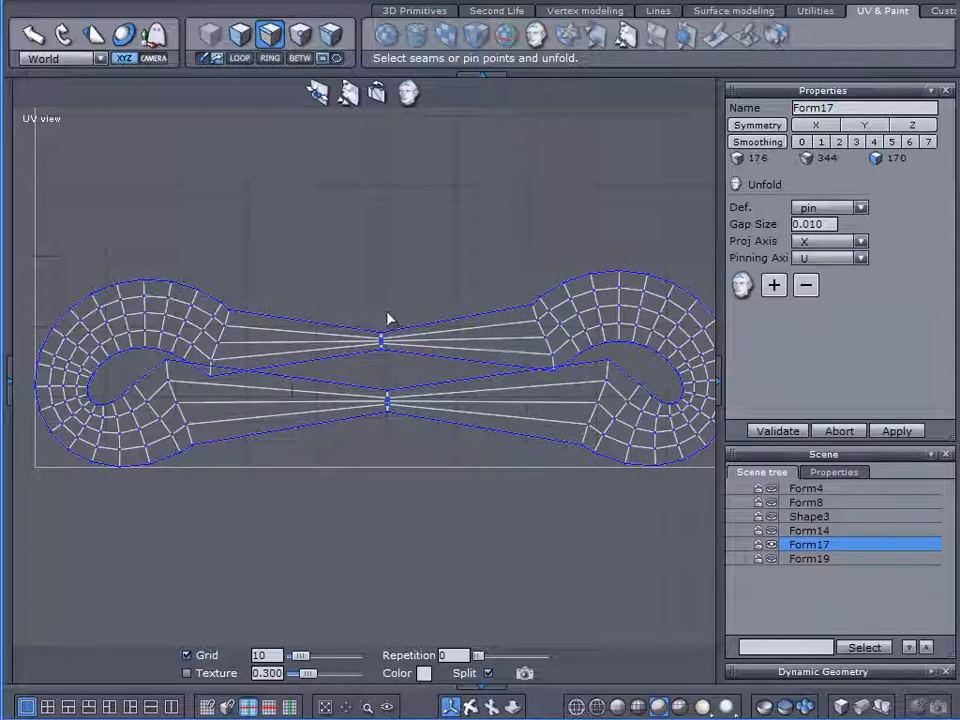
scroll(384, 304, "down", 2)
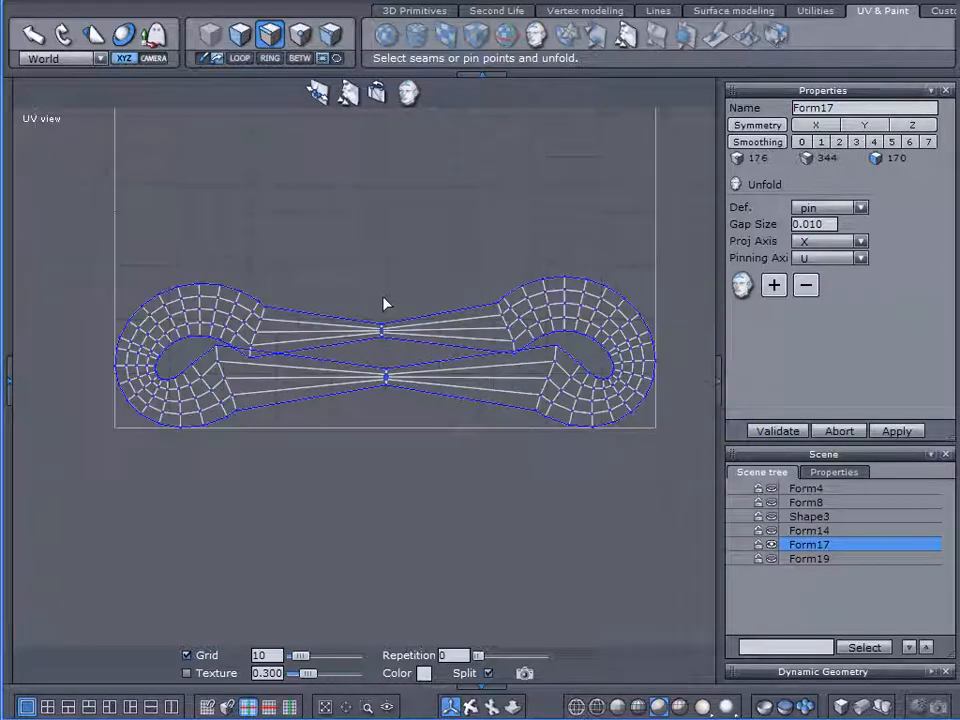
Step: Restore the side-by-side perspective and UV layout, and leave the unfold at Form17's prong tips
scroll(349, 381, "up", 1)
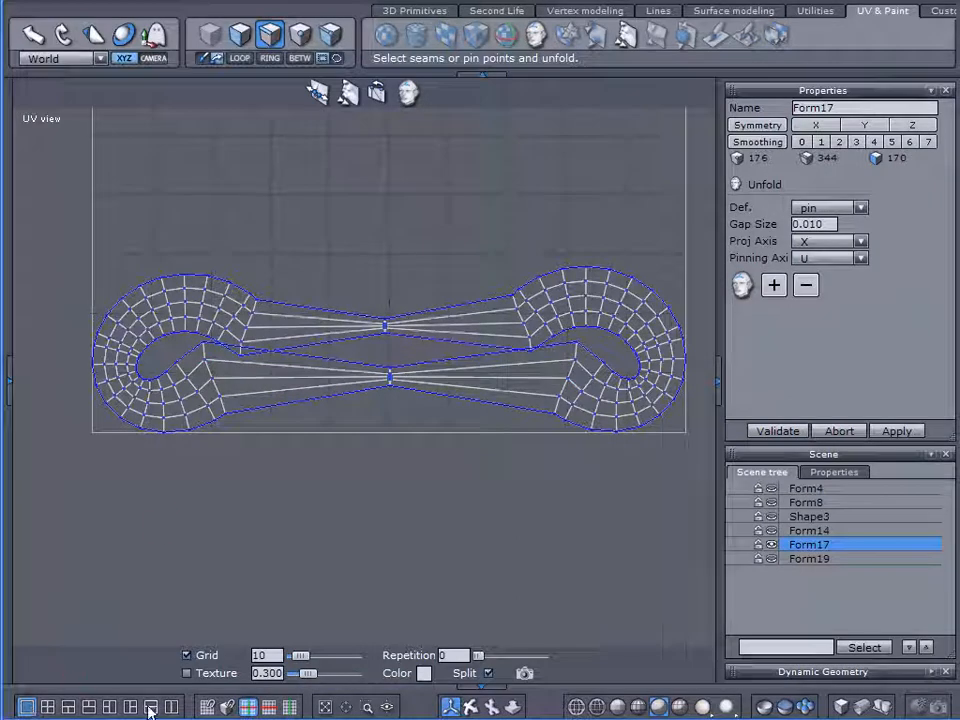
left_click(171, 706)
scroll(279, 407, "up", 5)
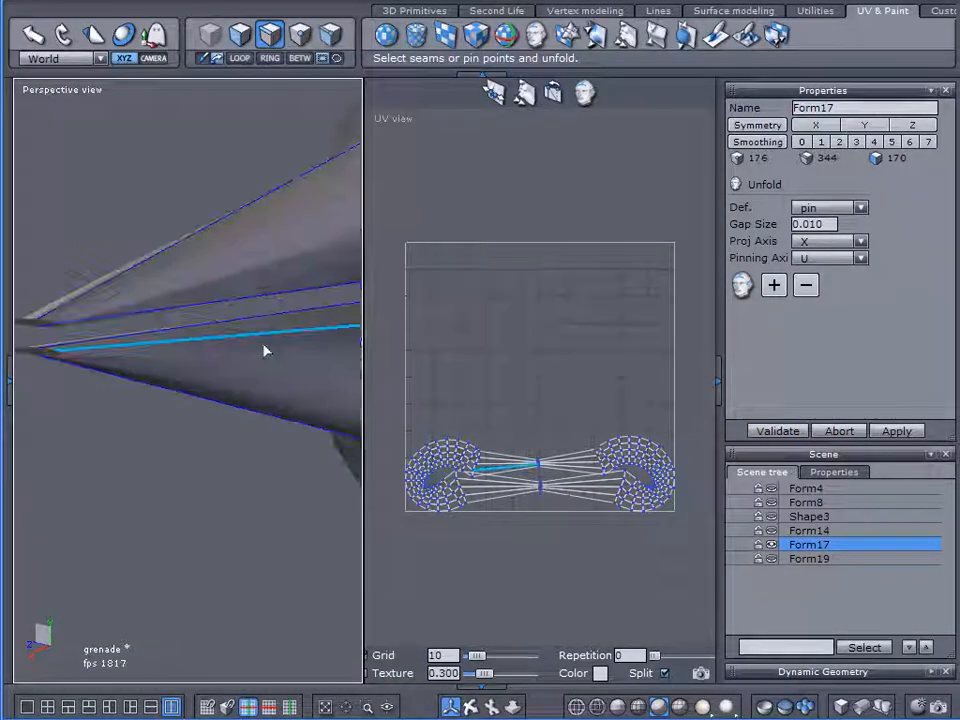
middle_click_drag(150, 364, 251, 339)
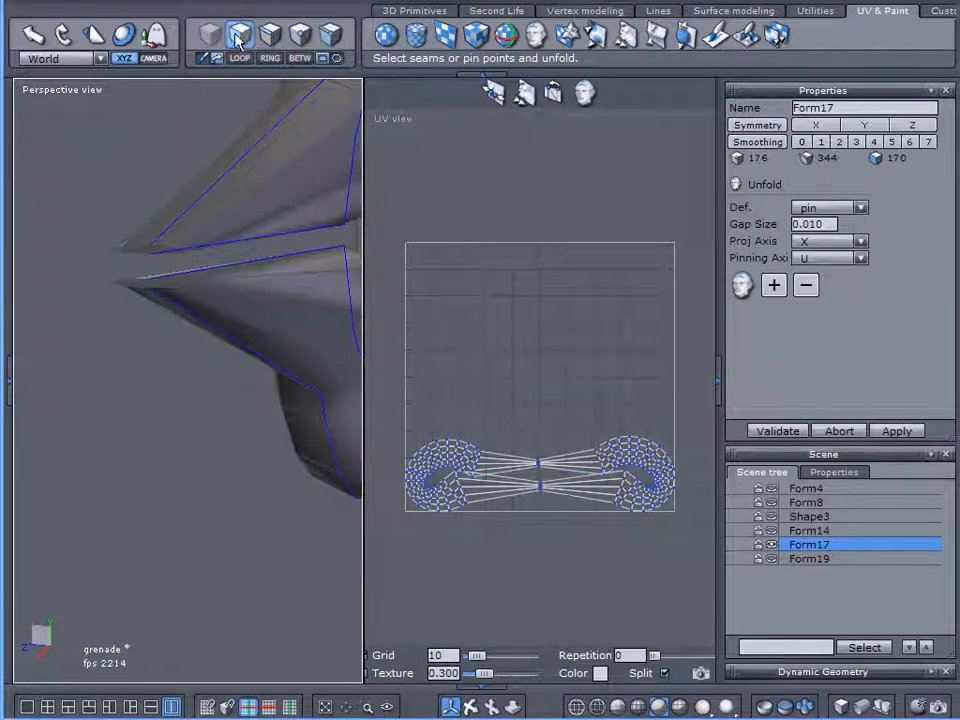
left_click(140, 256)
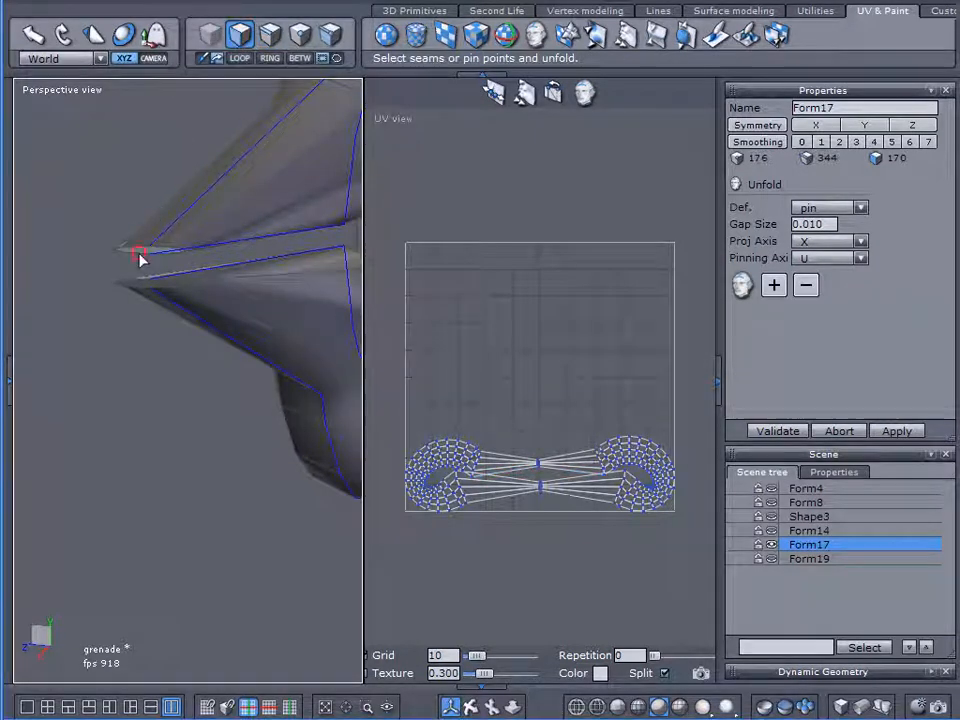
left_click(57, 278)
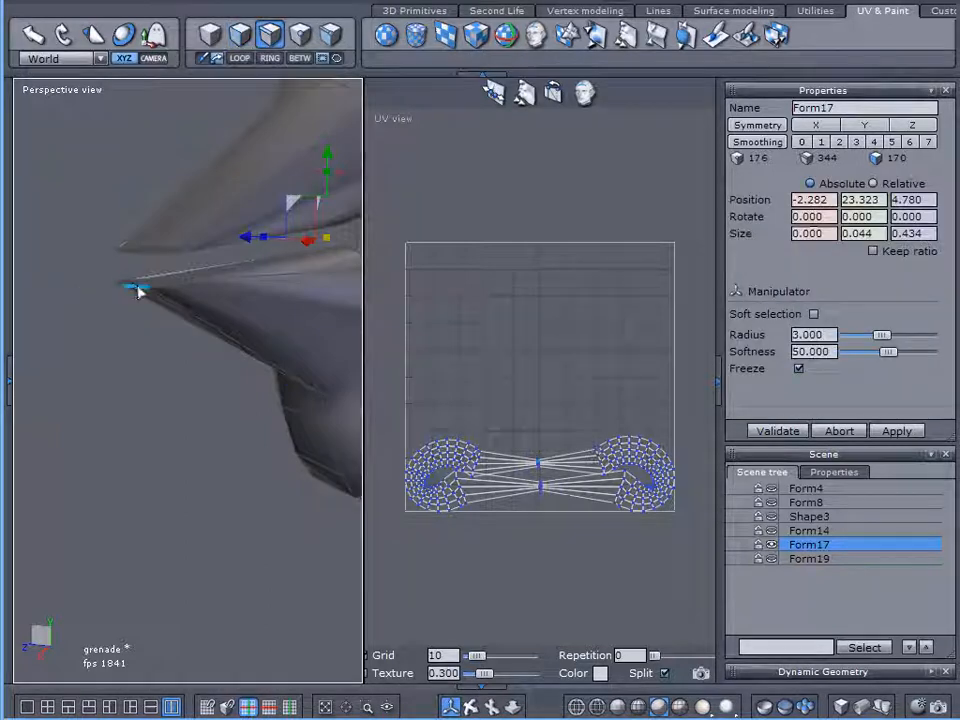
Step: Delete the small end faces that cap the tips of Form17's two prongs
left_click(239, 34)
left_click(156, 253)
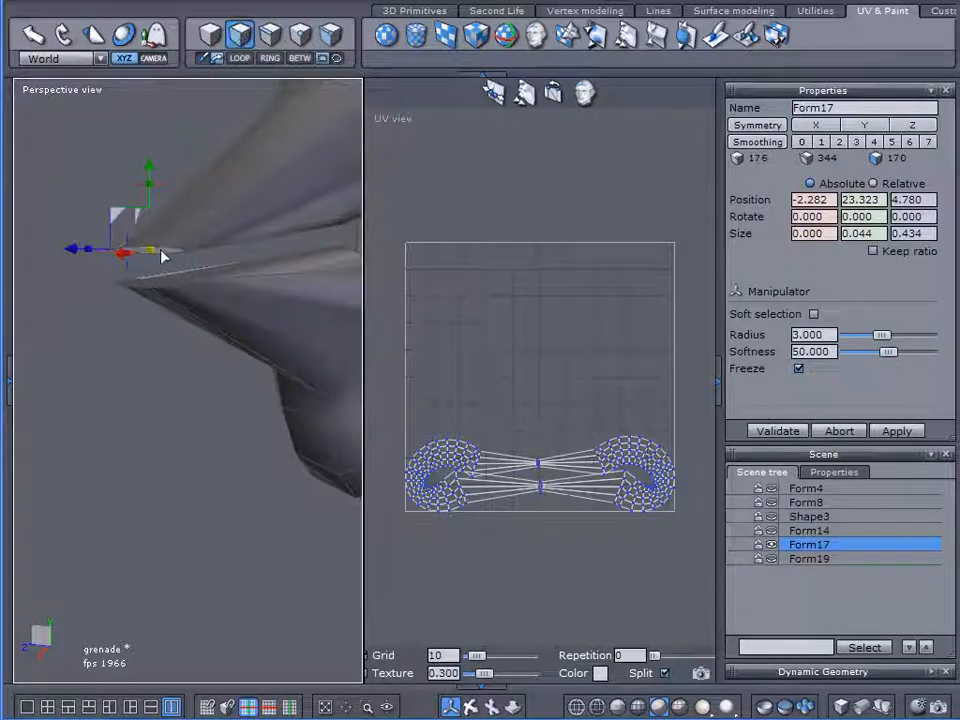
left_click(821, 431)
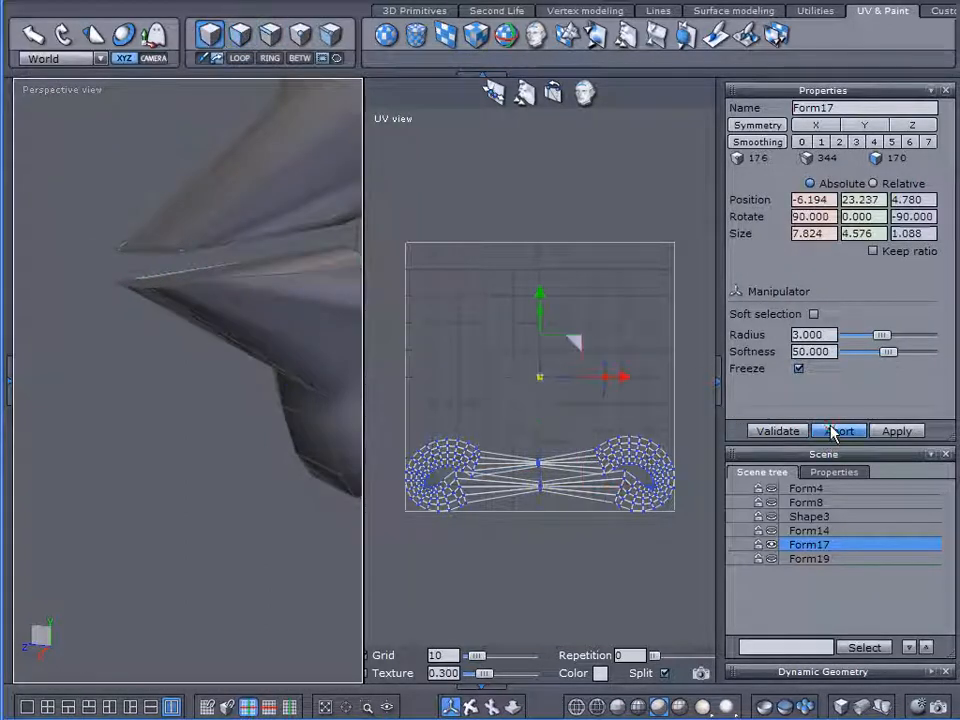
left_click(833, 431)
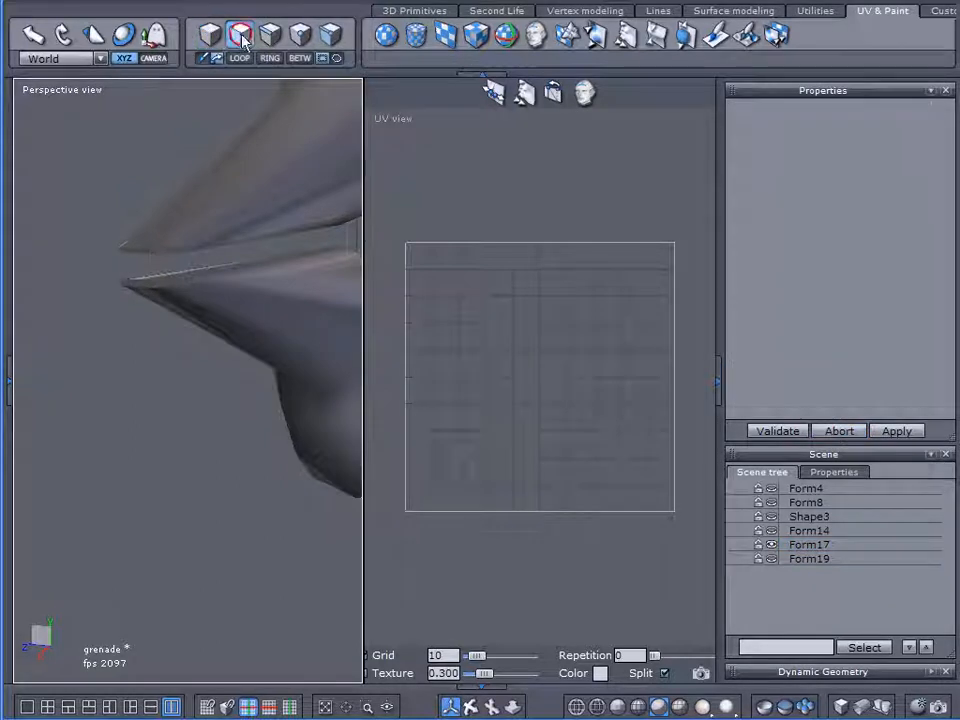
left_click(784, 545)
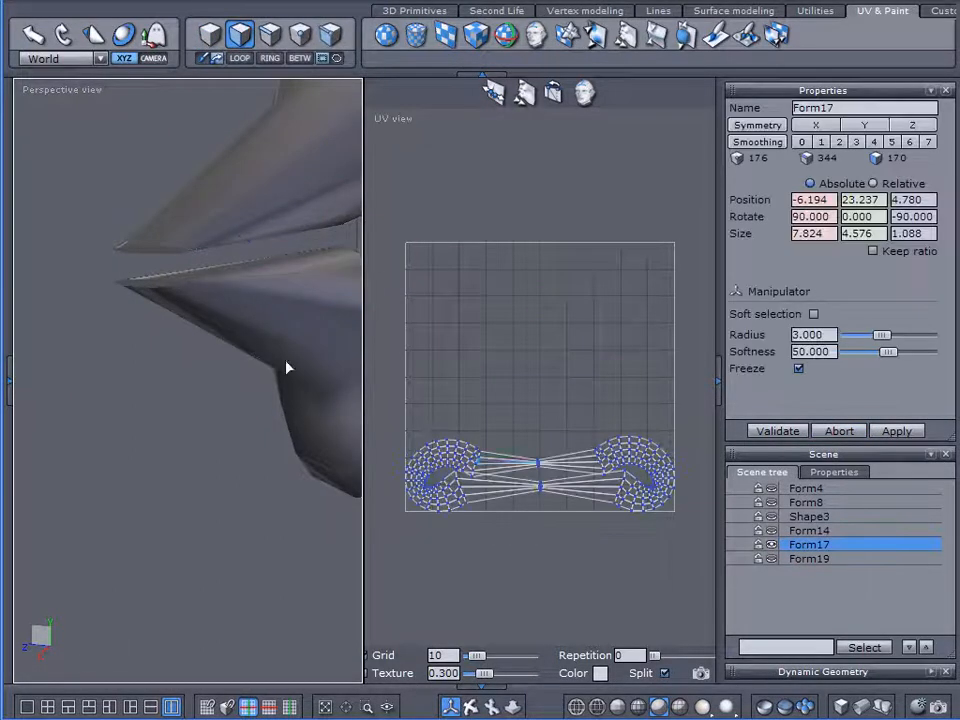
left_click(153, 253)
key("Delete")
left_click(138, 287)
key("Delete")
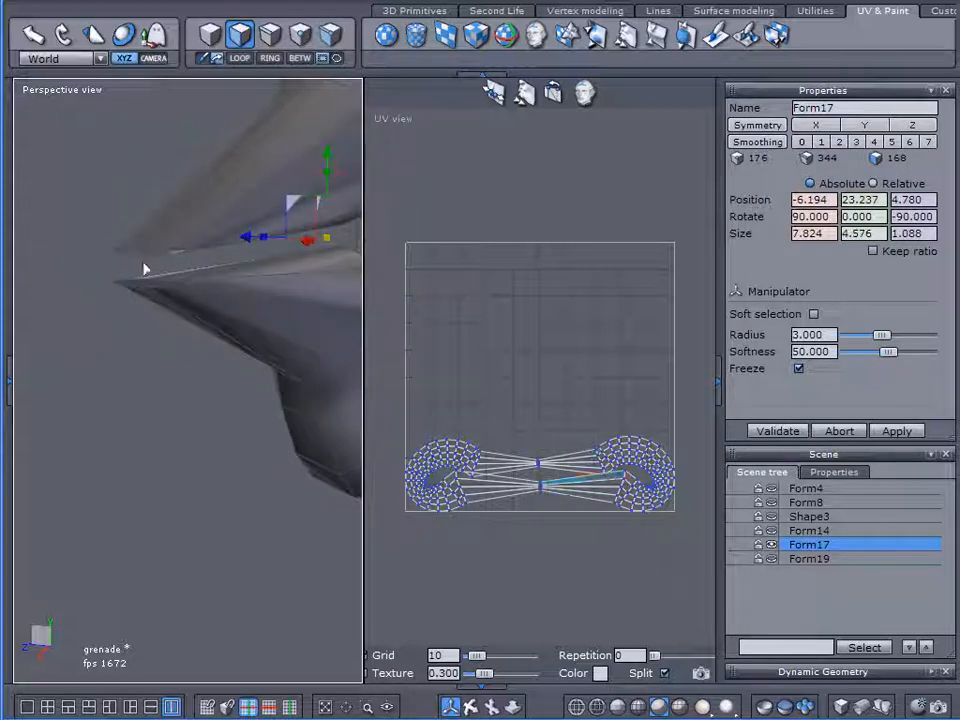
Step: Select the edge loops running along the outer and inner sides of Form17's prongs and ring as seams
scroll(150, 372, "down", 3)
left_click(145, 398)
middle_click_drag(145, 400, 136, 412)
left_click(266, 38)
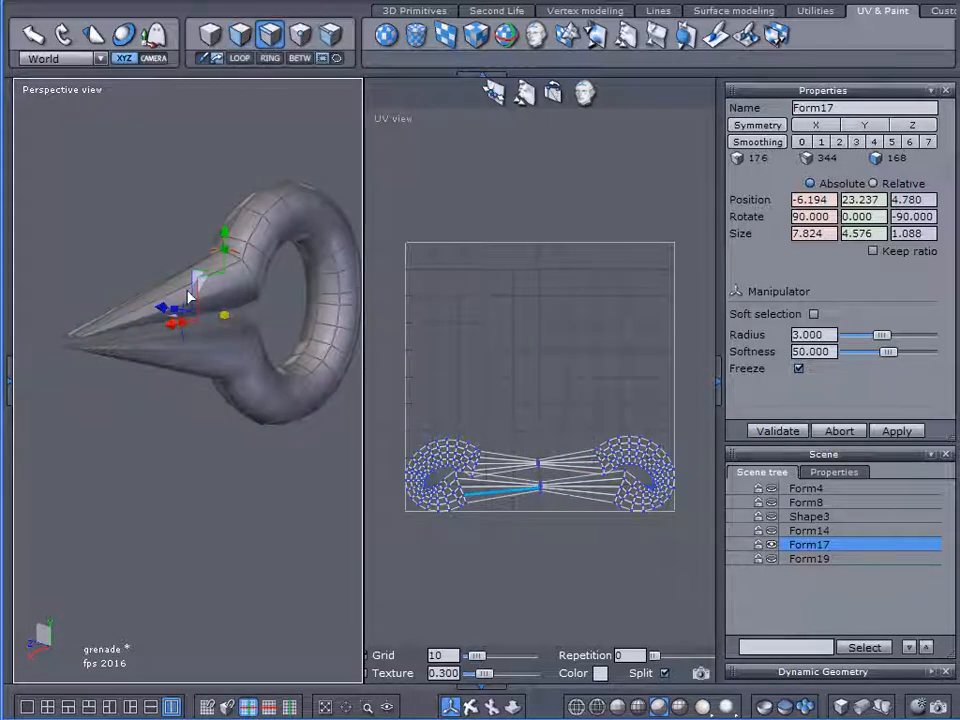
middle_click_drag(154, 328, 139, 401)
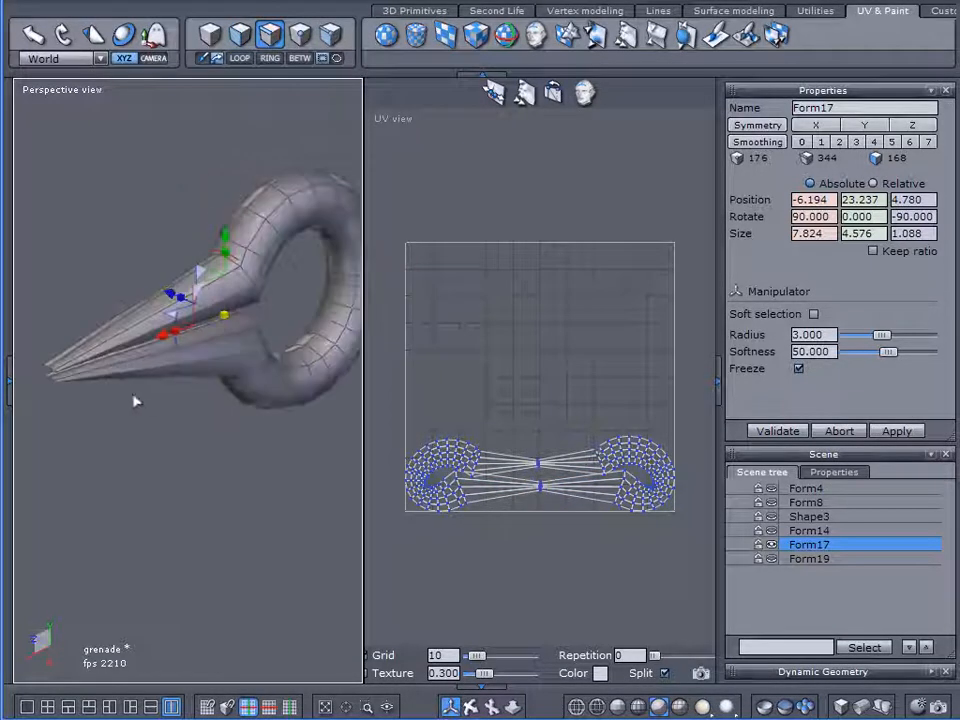
left_click(106, 331)
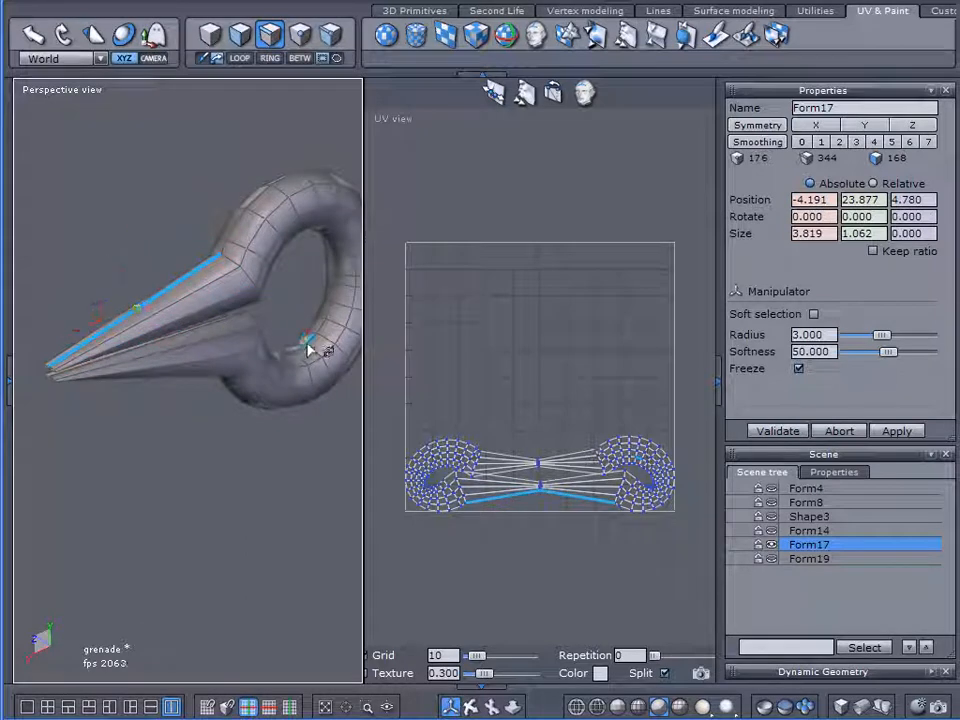
middle_click_drag(115, 450, 195, 283)
left_click(241, 62)
mouse_move(278, 232)
middle_mouse_down()
mouse_move(244, 242)
mouse_move(270, 242)
middle_mouse_up()
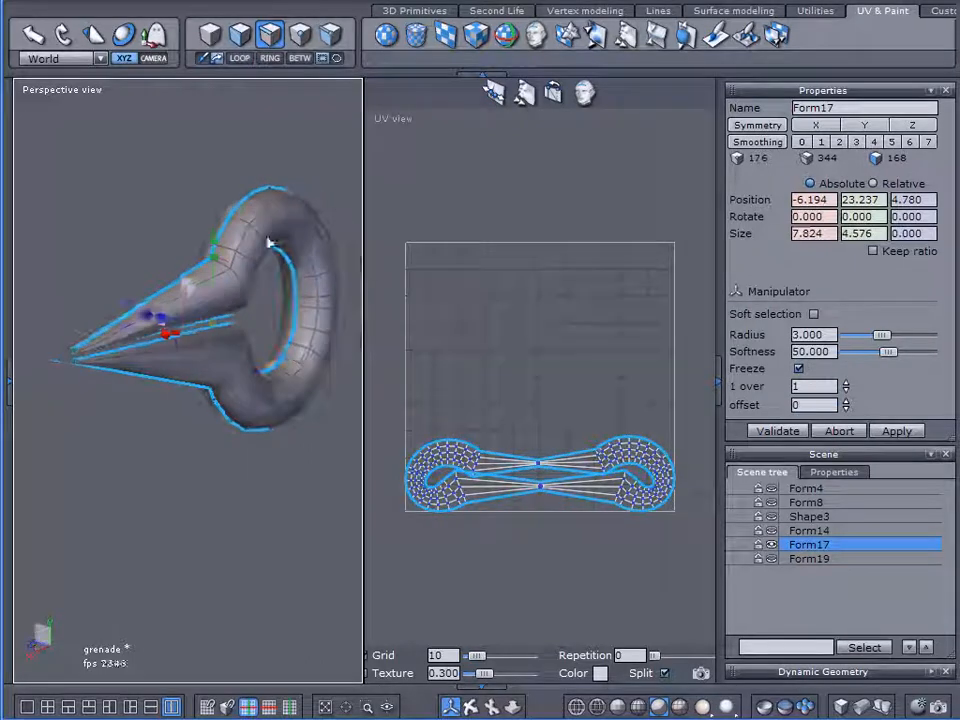
Step: Unfold Form17 along the selected seams, try projection axes Y and Z, and validate the unfold with axis Y
left_click(541, 36)
left_click(773, 287)
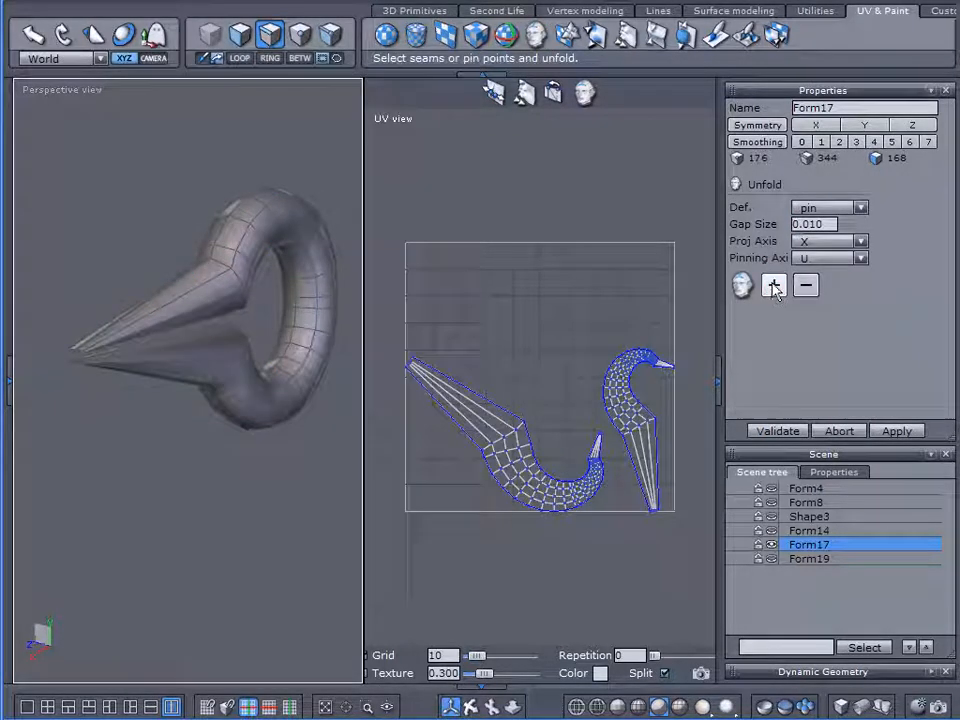
left_click(812, 244)
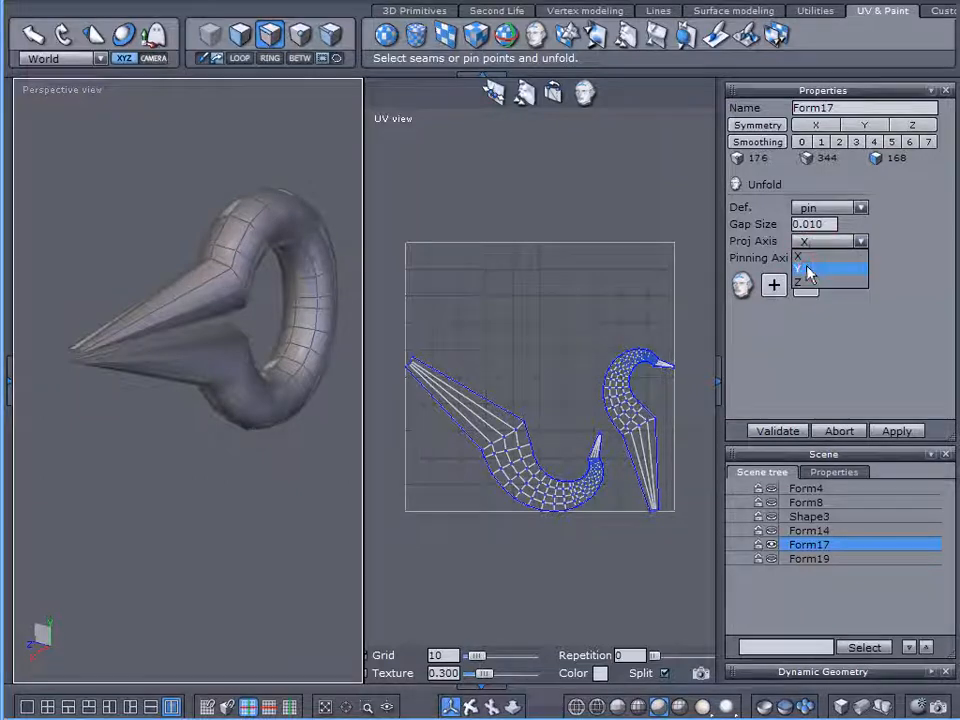
left_click(808, 274)
left_click(812, 242)
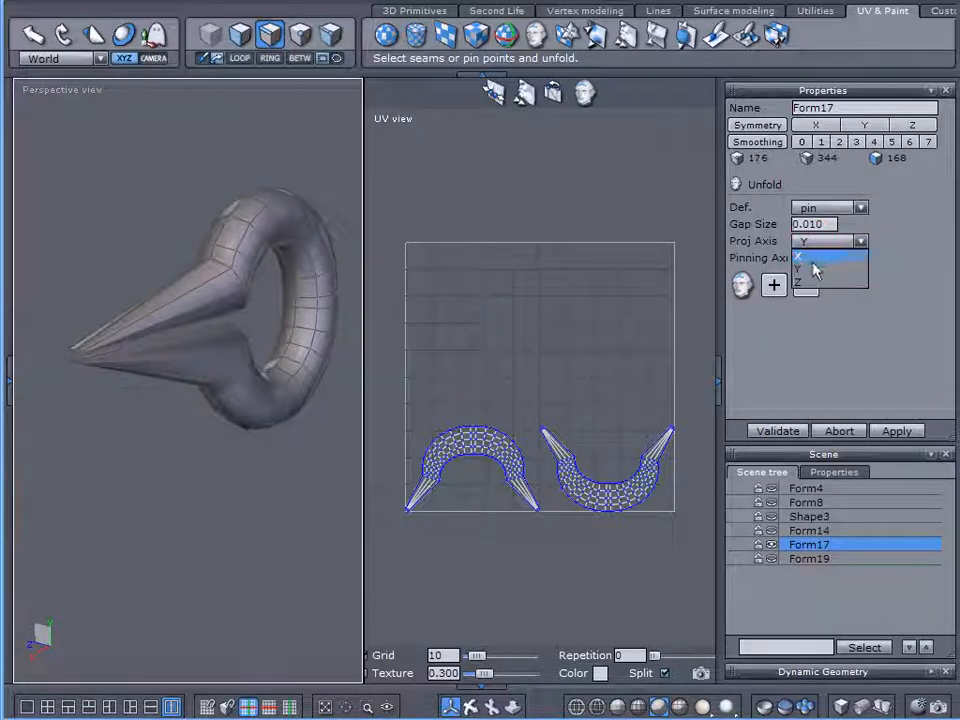
left_click(810, 281)
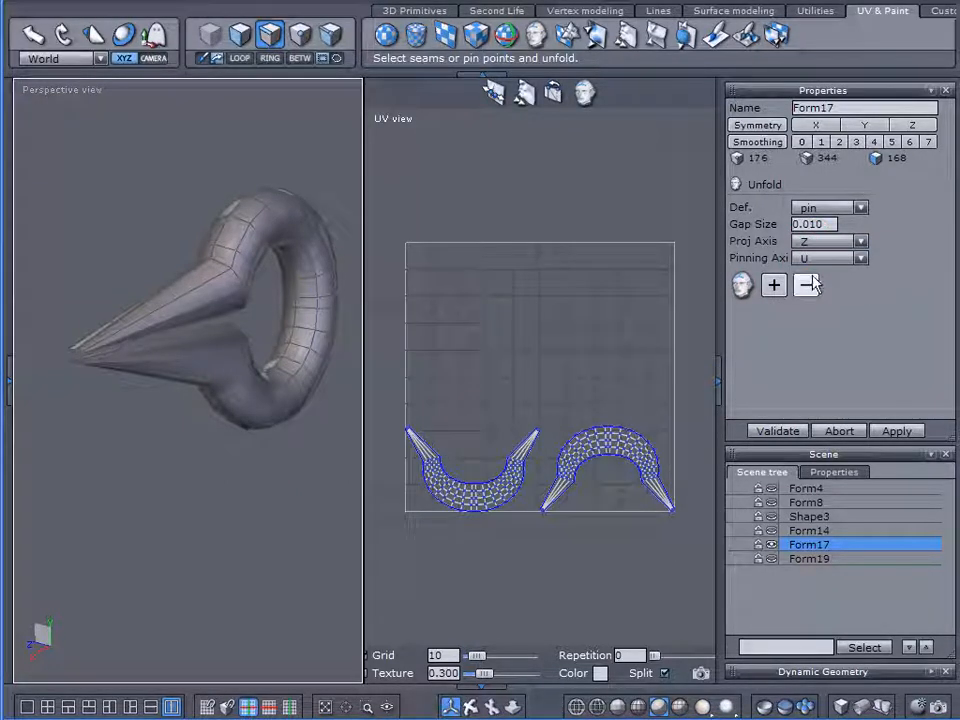
left_click(815, 247)
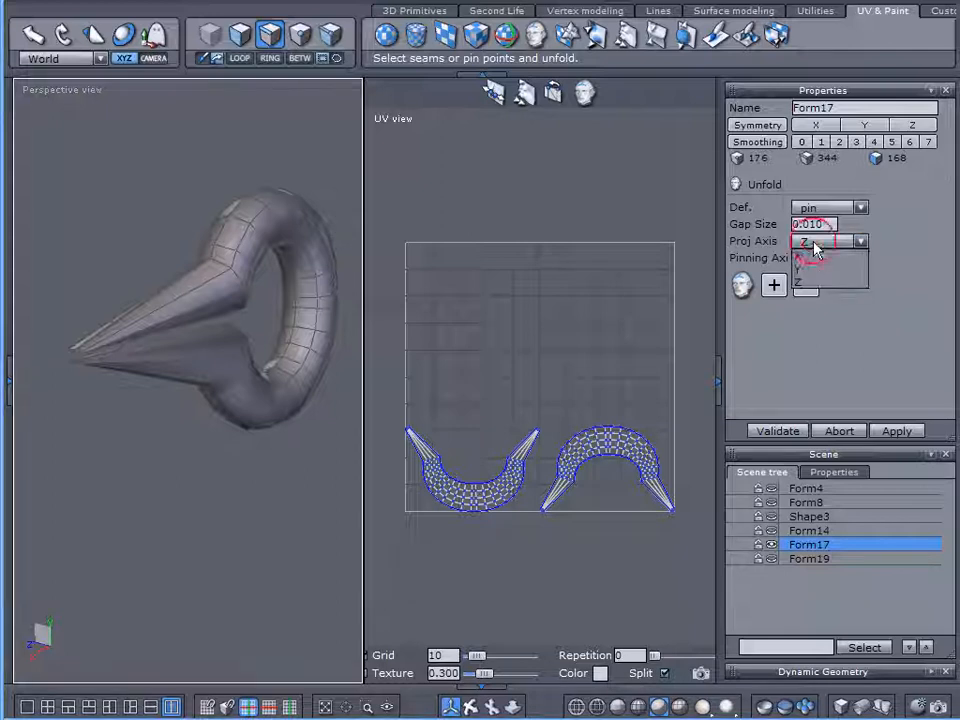
left_click(816, 268)
left_click(782, 430)
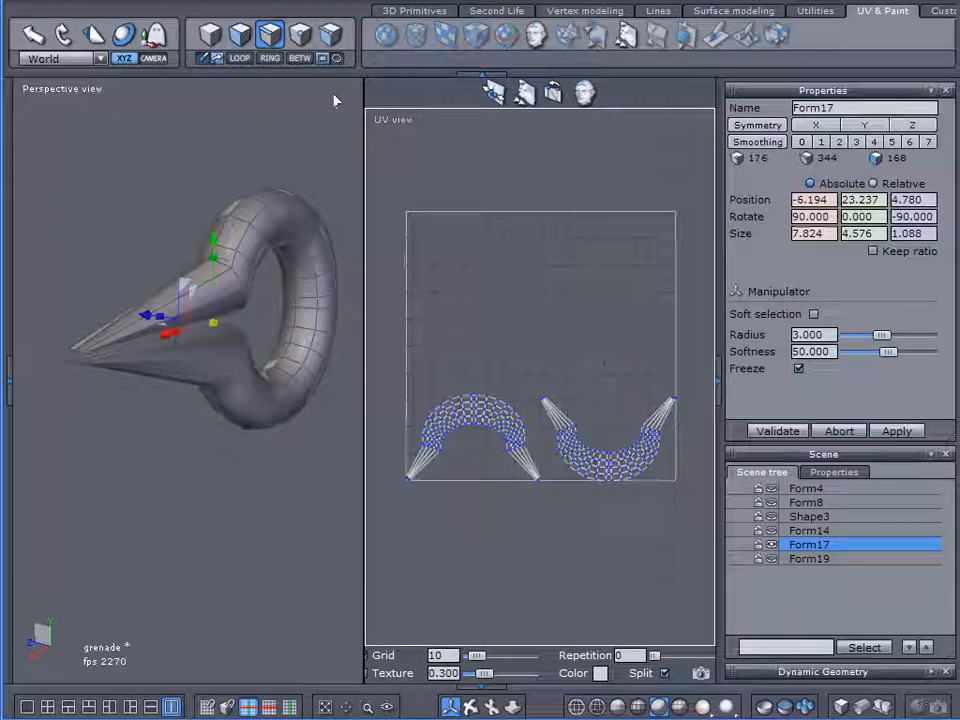
Step: Select all faces of Form17's second UV island, turn it the other way up and move it onto the first island
left_click(298, 37)
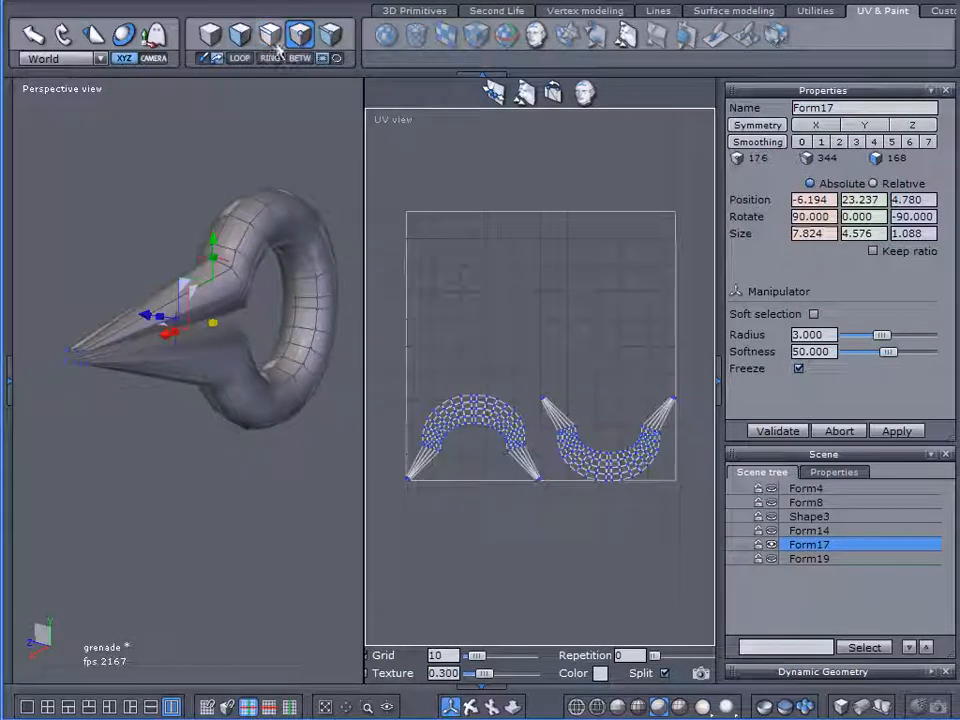
left_click(236, 36)
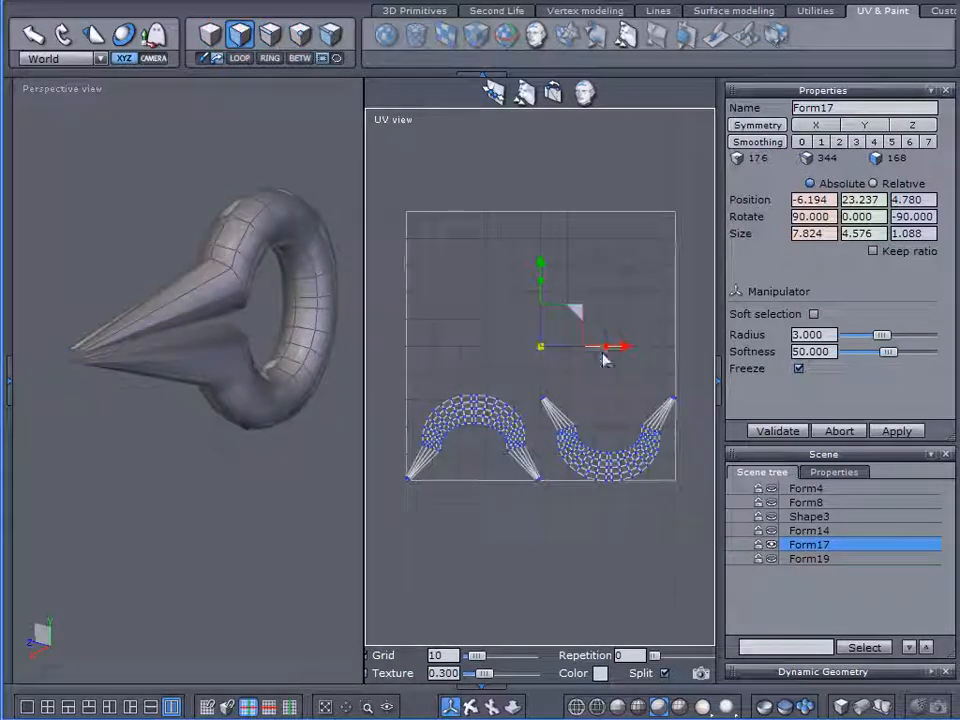
left_click_drag(700, 372, 538, 510)
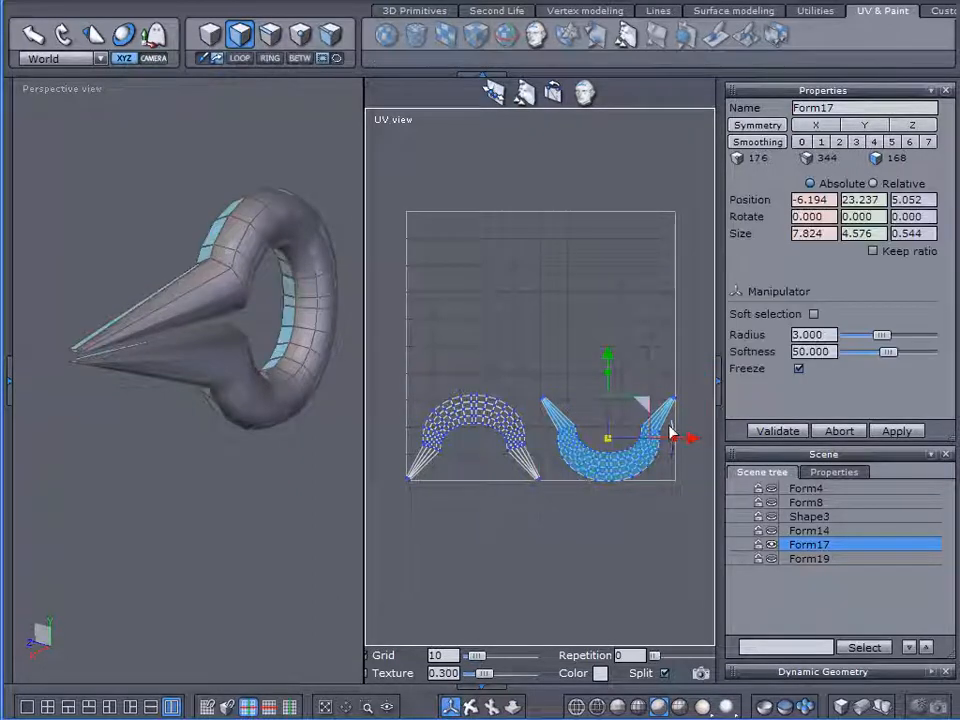
left_click_drag(671, 436, 502, 486)
left_click_drag(690, 440, 553, 439)
key("g")
Step: Nudge the stacked island horizontally and vertically until its outline matches the other half of Form17
scroll(530, 394, "up", 5)
scroll(543, 401, "down", 4)
scroll(549, 399, "up", 3)
middle_click_drag(546, 396, 669, 396)
left_click_drag(697, 349, 708, 356)
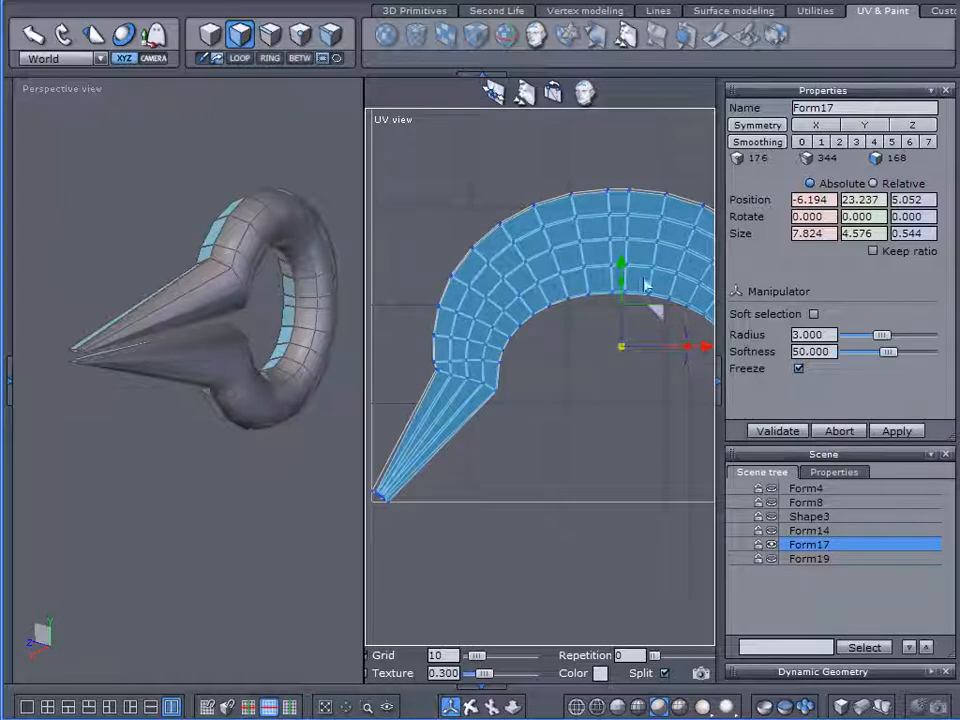
left_click_drag(627, 264, 630, 265)
left_click_drag(714, 364, 714, 364)
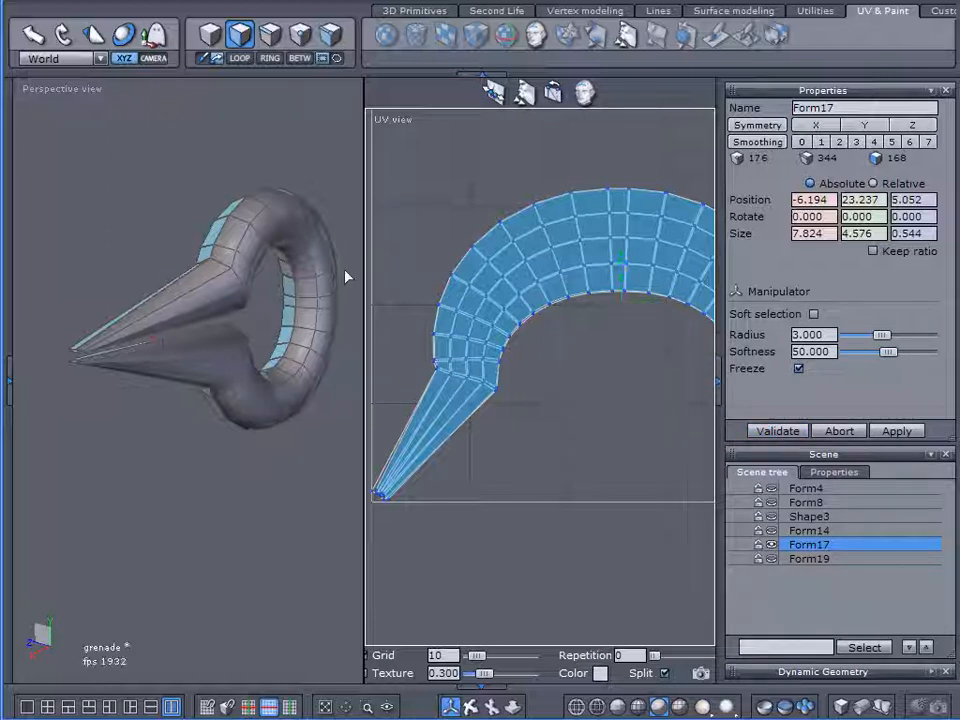
right_click_drag(246, 357, 290, 400)
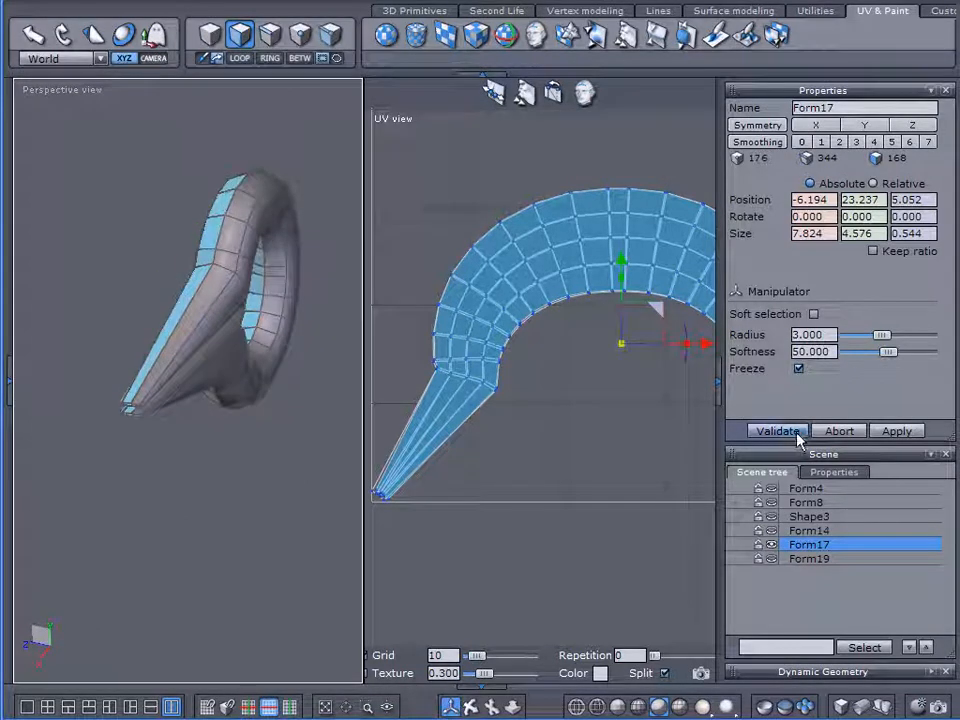
scroll(602, 418, "down", 5)
middle_click_drag(619, 417, 541, 421)
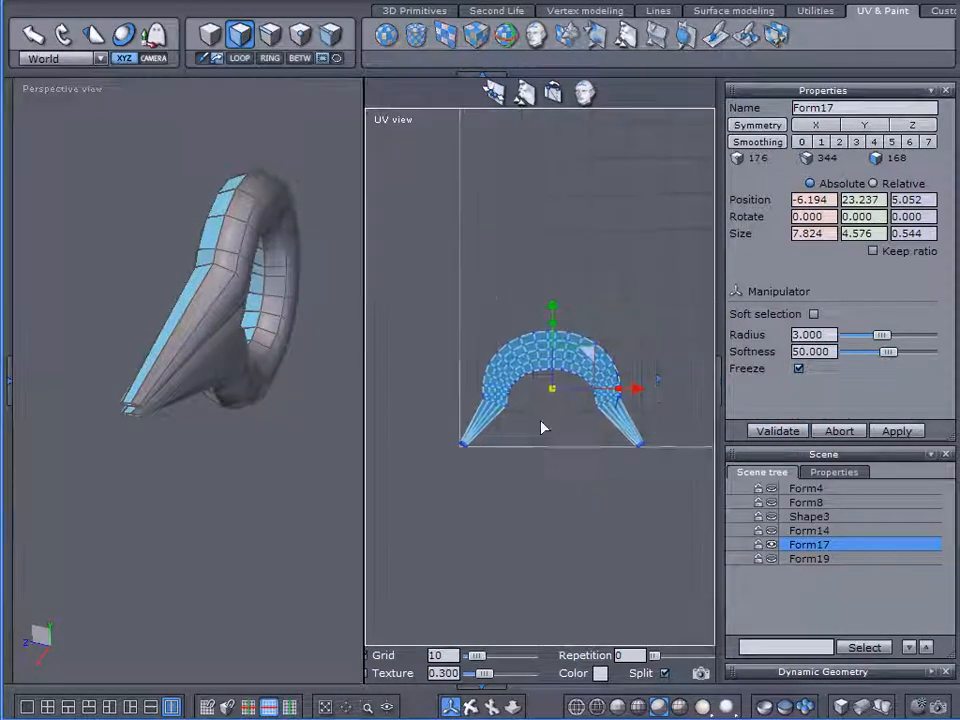
Step: Hide Form17 in the scene, then show and select the ring Form19
left_click(773, 546)
left_click(773, 559)
left_click(787, 559)
scroll(193, 440, "down", 3)
right_click_drag(195, 444, 126, 471)
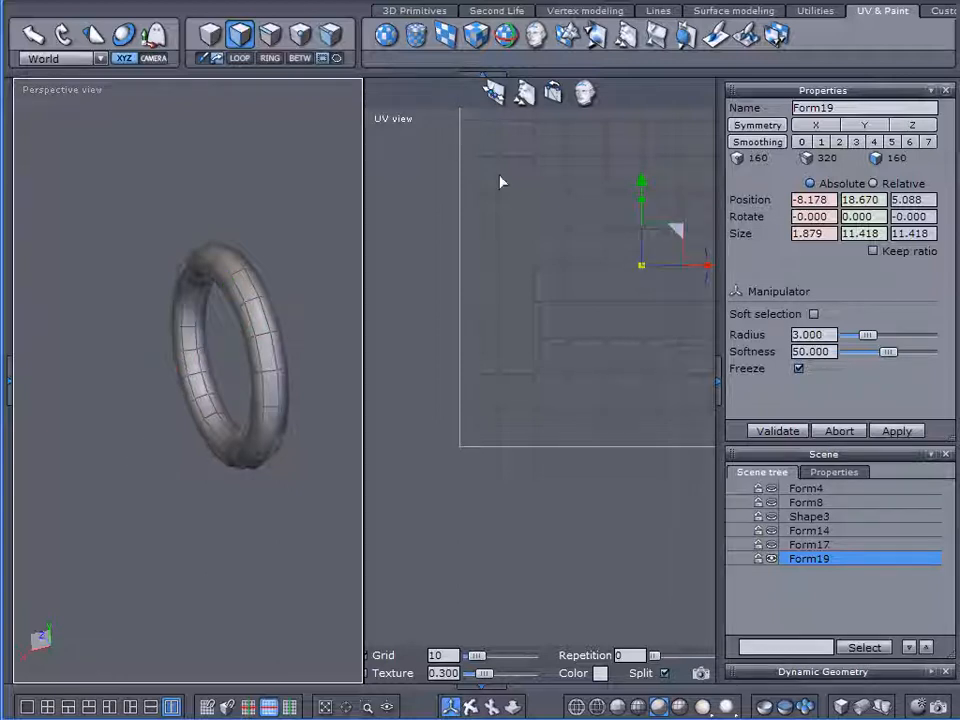
right_click_drag(336, 212, 266, 250)
middle_click_drag(503, 270, 416, 341)
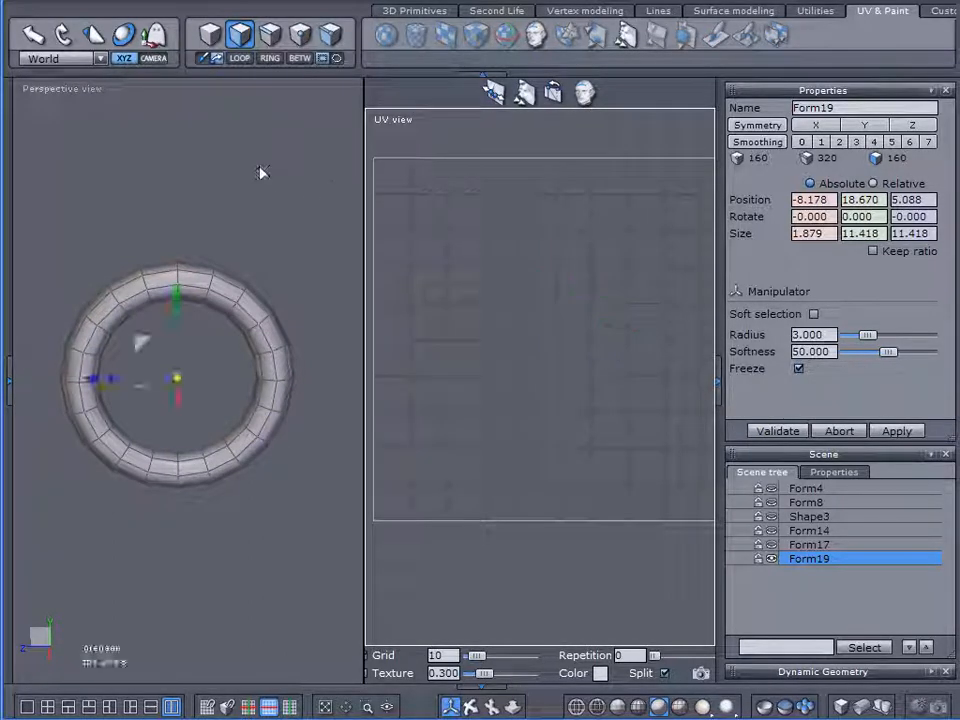
Step: Apply a spherical UV map to Form19 with the Y axis option and check the checker pattern on the ring
left_click(387, 38)
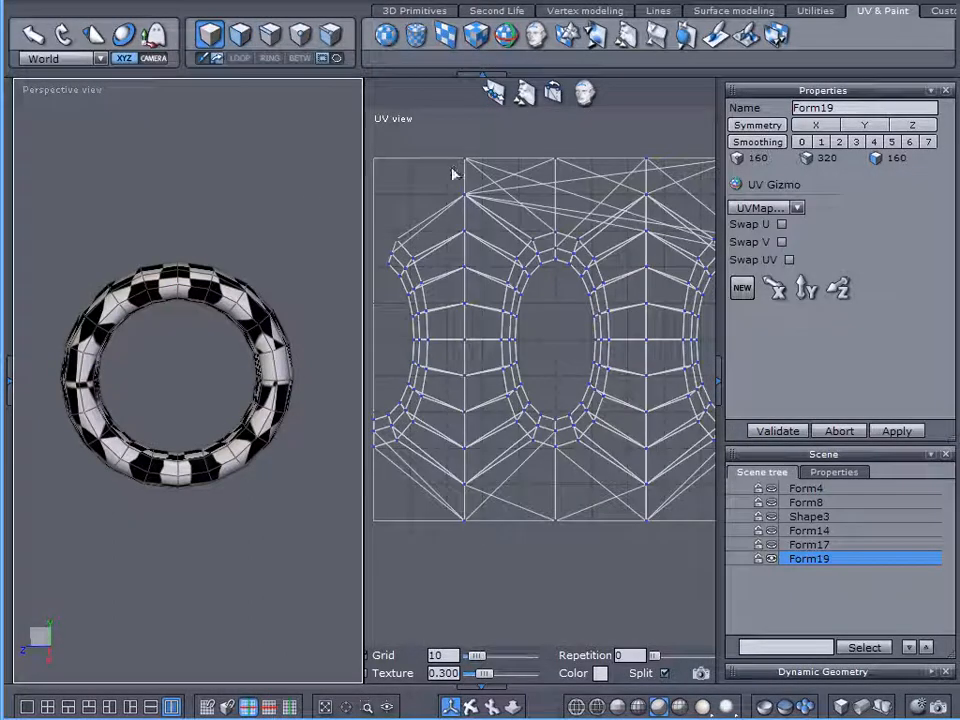
left_click(797, 295)
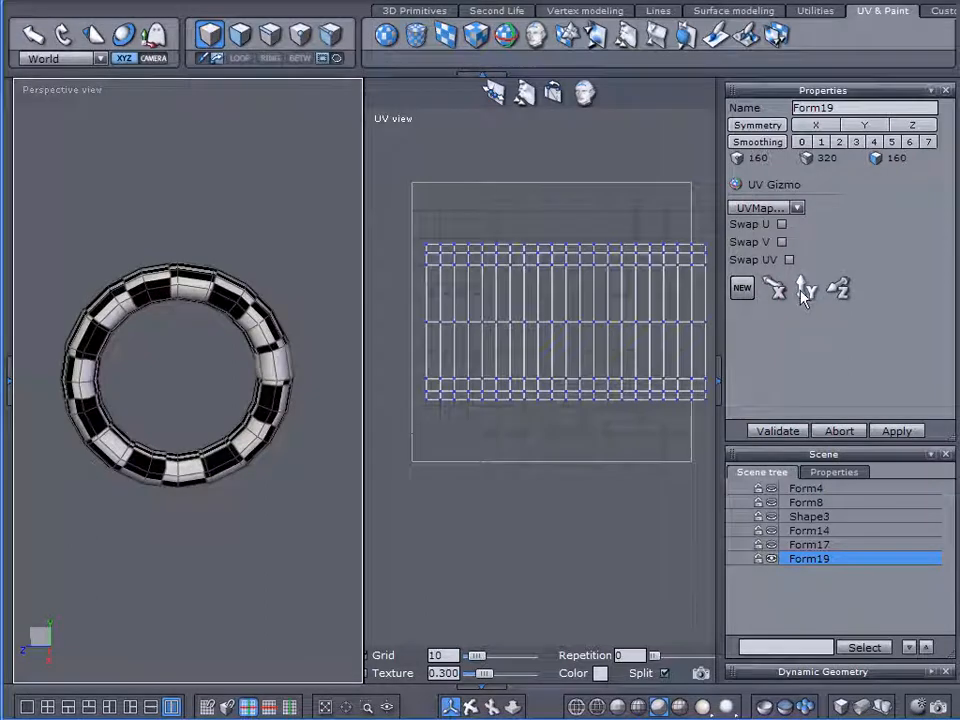
middle_click_drag(590, 292, 549, 290)
key("Return")
middle_click_drag(200, 342, 220, 350)
scroll(466, 325, "up", 2)
middle_click_drag(275, 318, 250, 290)
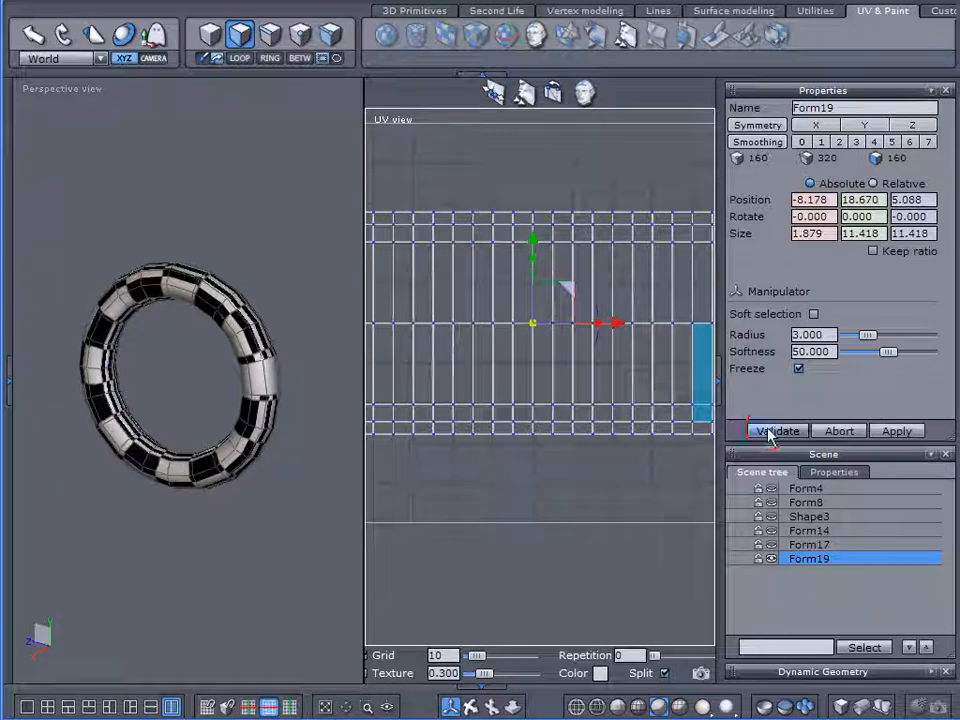
Step: Select all of Form19's UV points, squash the strip vertically, and enlarge the UV view to the whole workspace
scroll(540, 266, "down", 4)
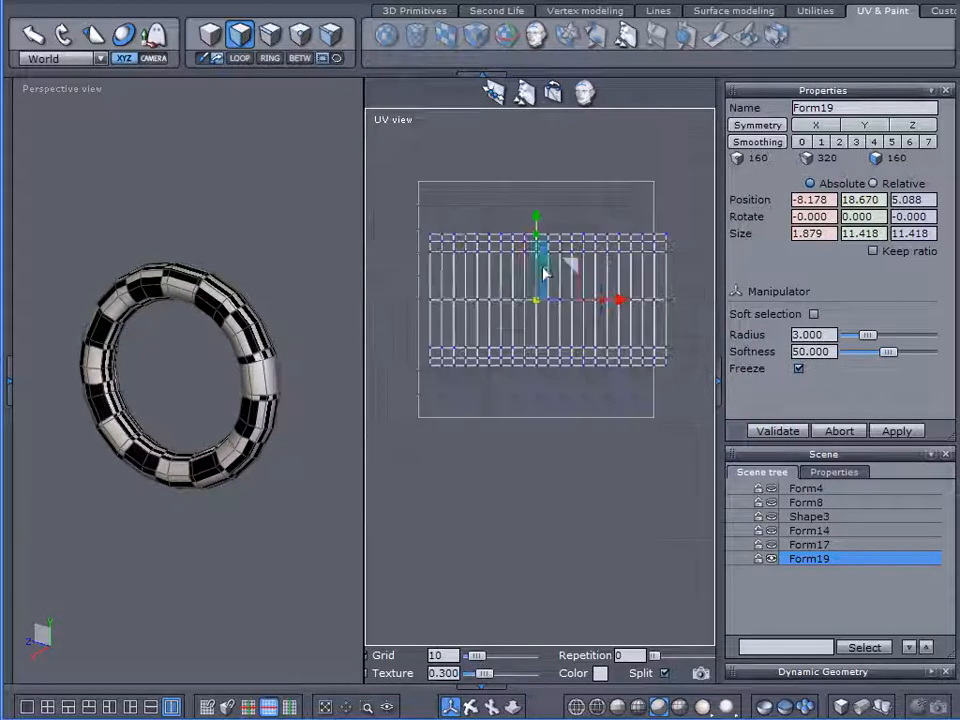
left_click(303, 38)
left_click_drag(420, 188, 705, 405)
scroll(538, 296, "up", 2)
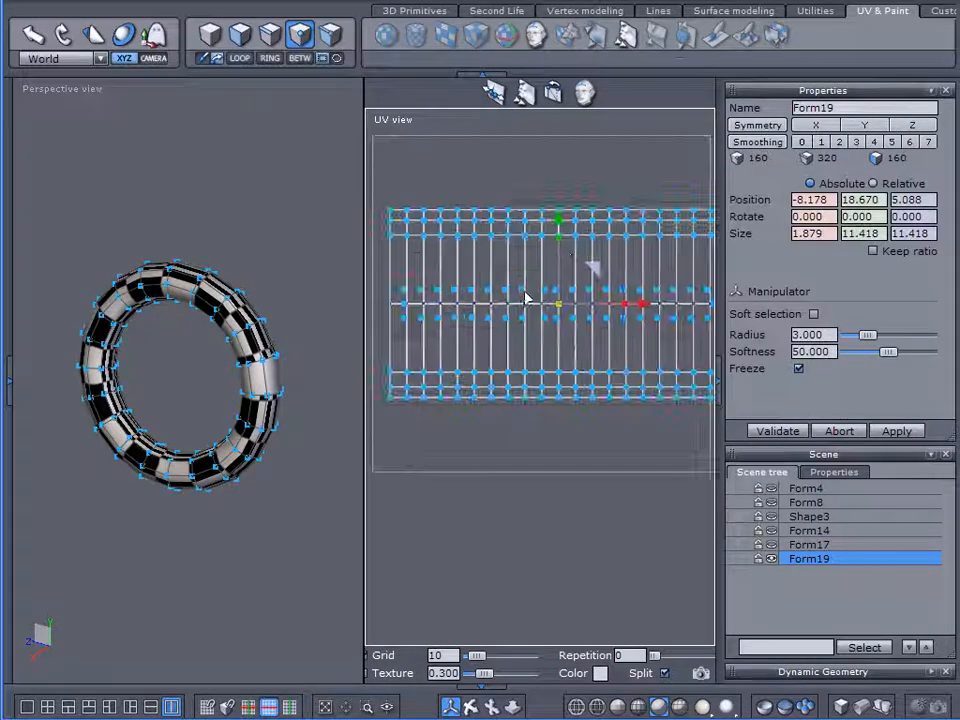
left_click_drag(557, 248, 557, 289)
middle_click_drag(328, 355, 212, 370)
left_click(476, 514)
left_click(27, 706)
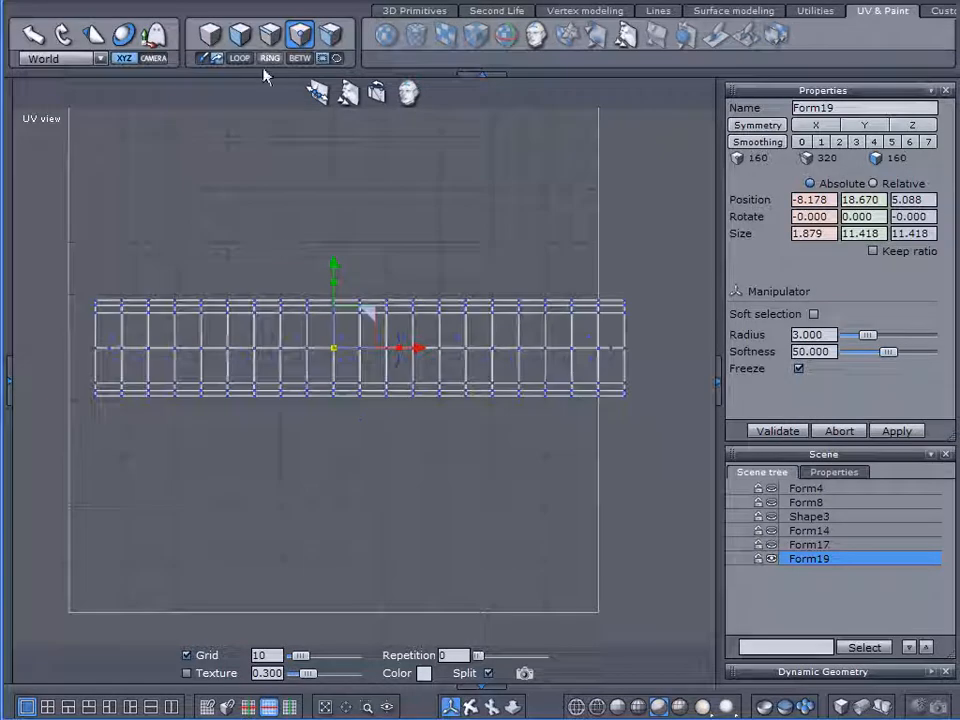
Step: Raise the upper two rows of Form19's UV points to widen the gap beneath them, and clear the selection
left_click_drag(73, 247, 673, 313)
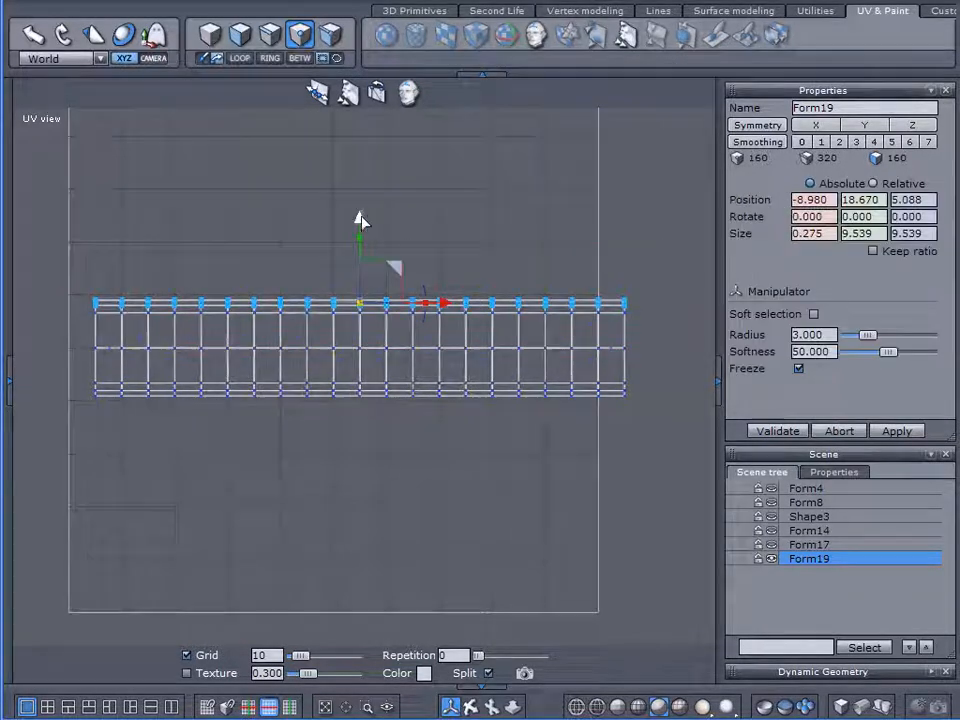
left_click_drag(361, 210, 360, 196)
left_click_drag(63, 156, 666, 276)
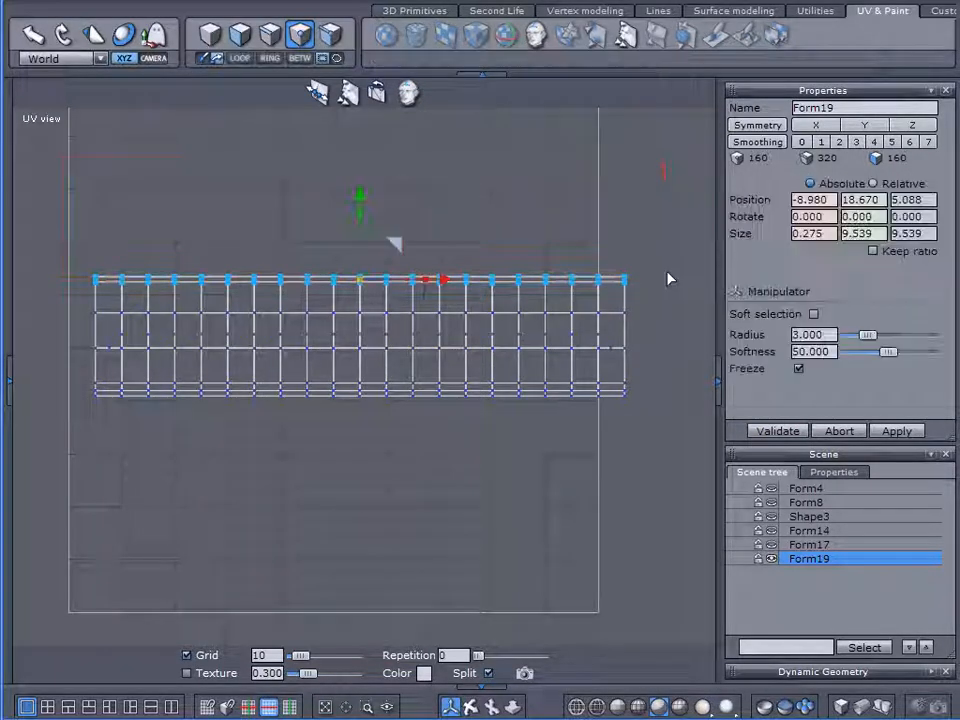
left_click(406, 162)
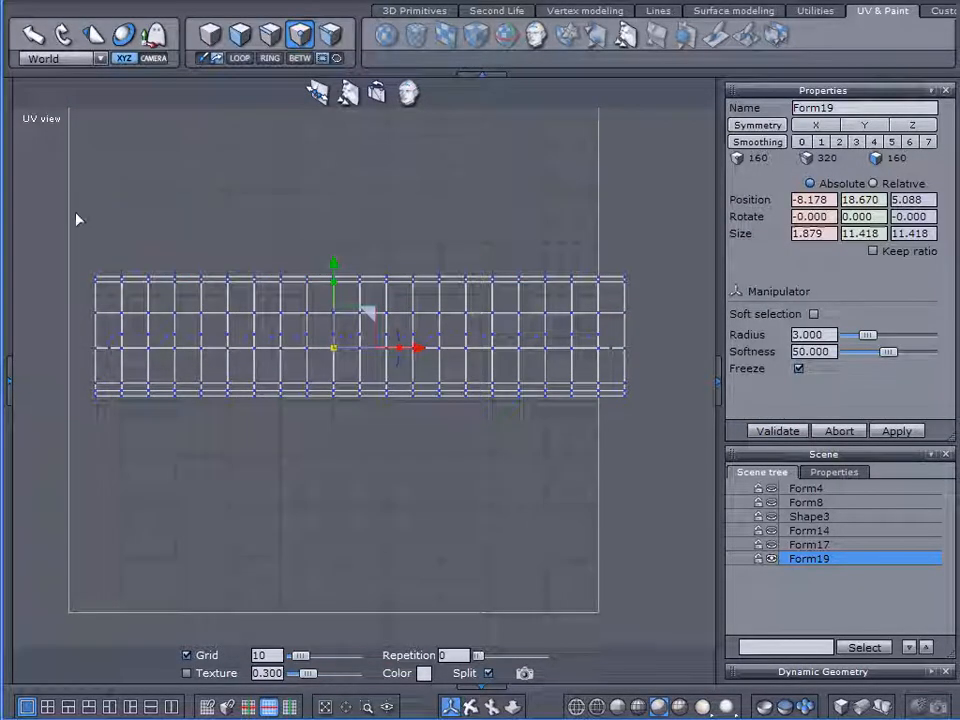
Step: Select the topmost row of UV points across the whole strip and raise it to even out the row spacing
scroll(77, 218, "up", 2)
left_click_drag(77, 218, 681, 311)
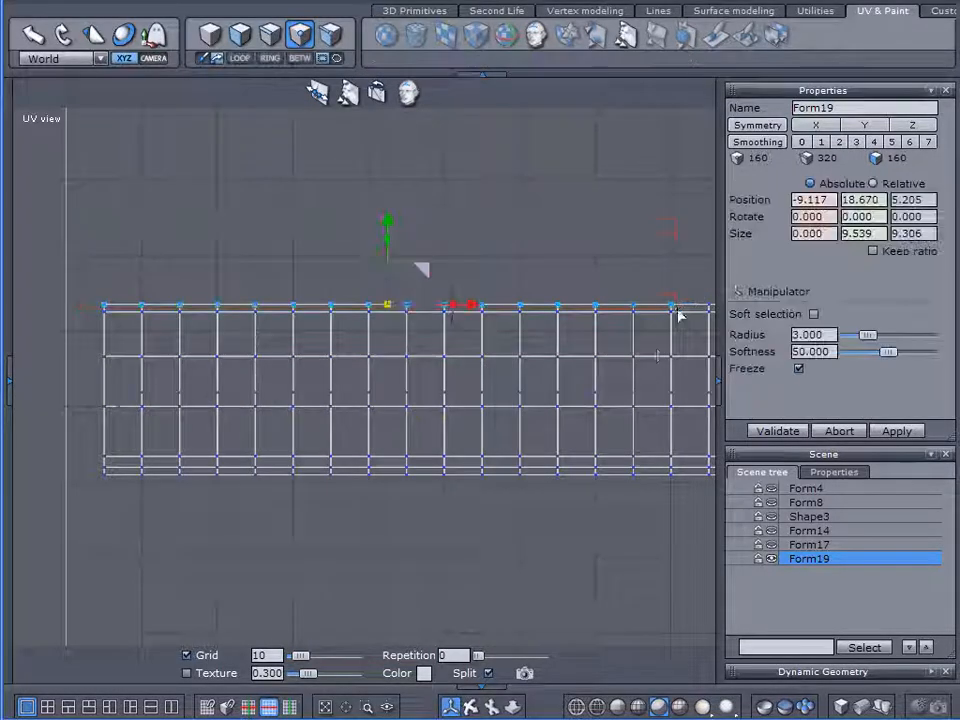
middle_click_drag(619, 448, 248, 441)
left_click_drag(330, 207, 686, 302)
left_click_drag(320, 252, 656, 310)
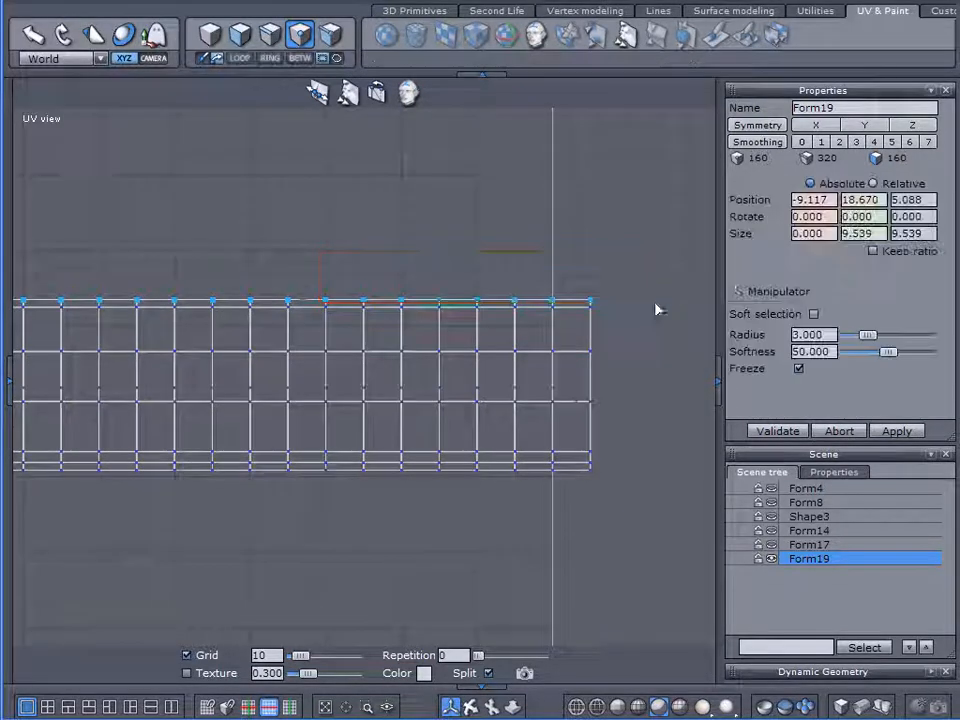
scroll(381, 337, "down", 1)
left_click_drag(251, 223, 251, 192)
Step: Select the two lowest rows of UV points across the full strip and lower them to match the grid spacing
left_click_drag(588, 528, 82, 428)
middle_click_drag(297, 517, 469, 506)
left_click_drag(75, 476, 408, 417)
left_click_drag(424, 342, 424, 367)
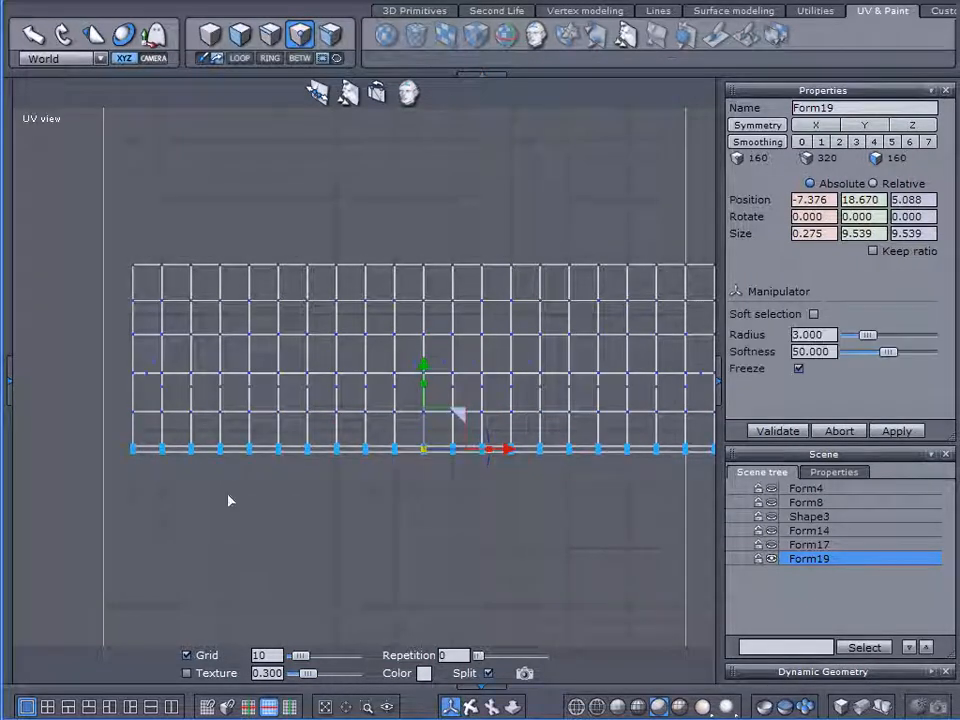
Step: Lower only the bottommost row of UV points until the last row of cells matches the others, and deselect it
left_click_drag(70, 505, 546, 459)
middle_click_drag(508, 523, 256, 538)
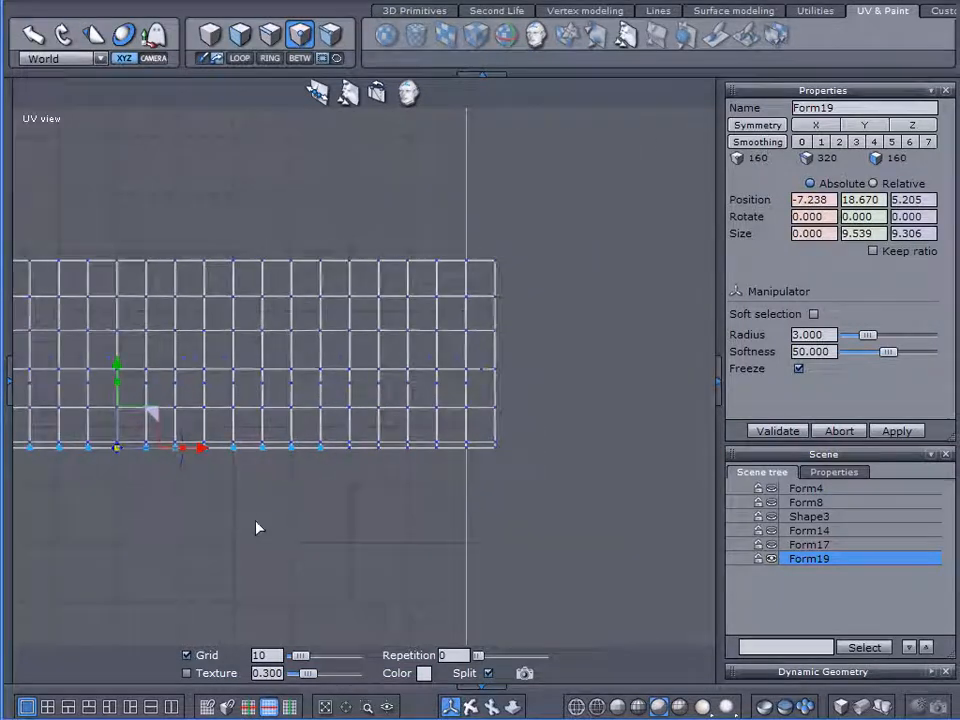
left_click_drag(215, 514, 647, 429)
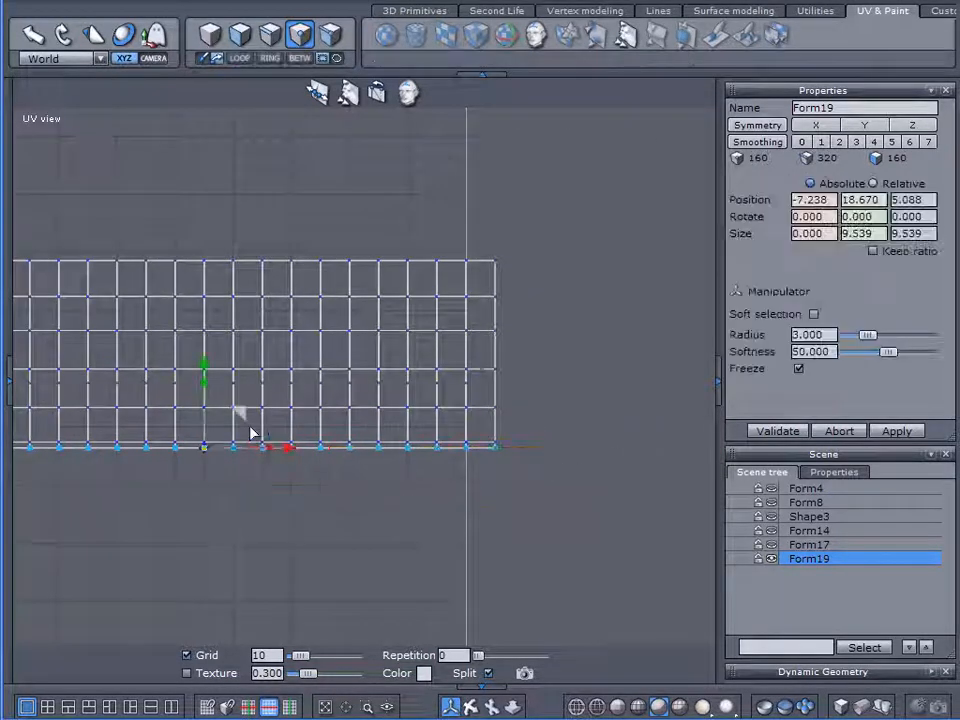
left_click_drag(206, 374, 208, 402)
left_click(396, 221)
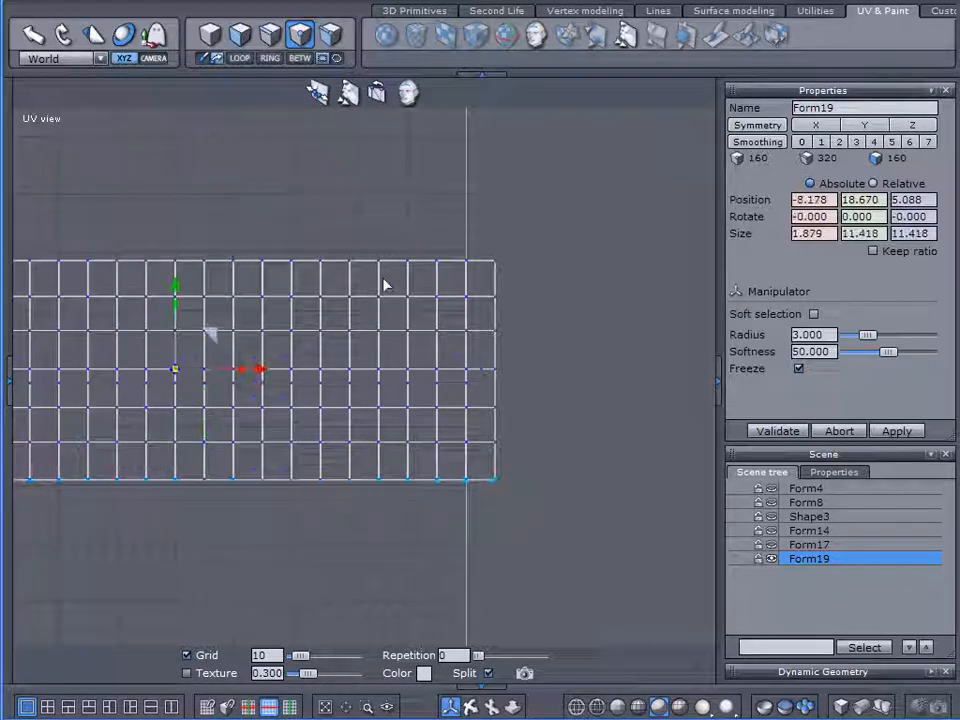
Step: Show the 3D and UV views side by side and shift the entire strip horizontally to fit inside the UV square
scroll(409, 348, "down", 2)
left_click(171, 706)
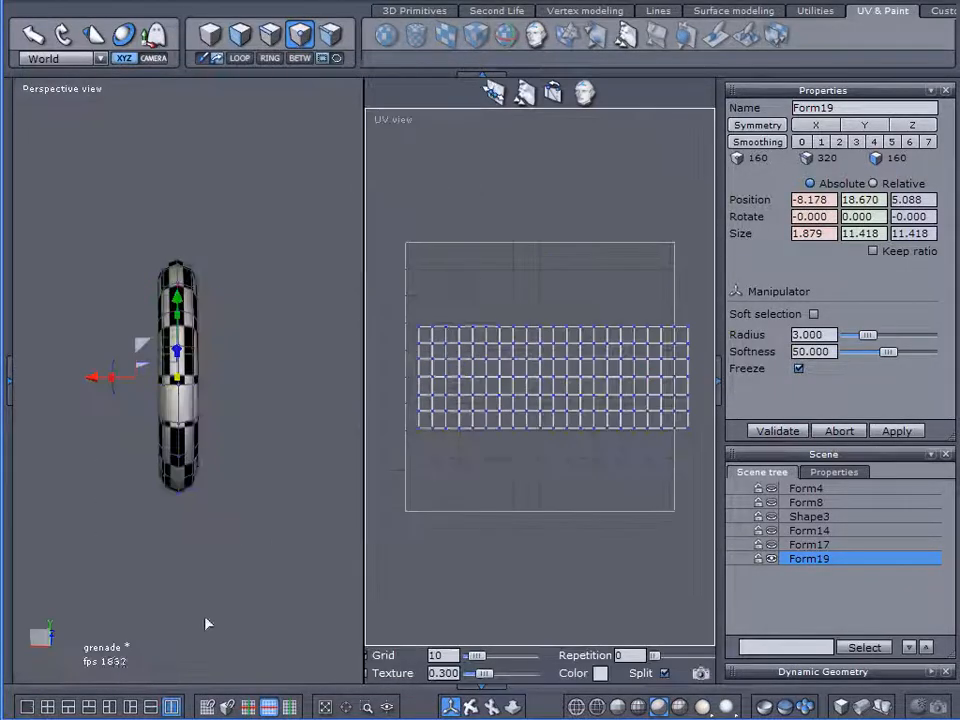
middle_click_drag(214, 450, 110, 398)
left_click_drag(387, 282, 688, 455)
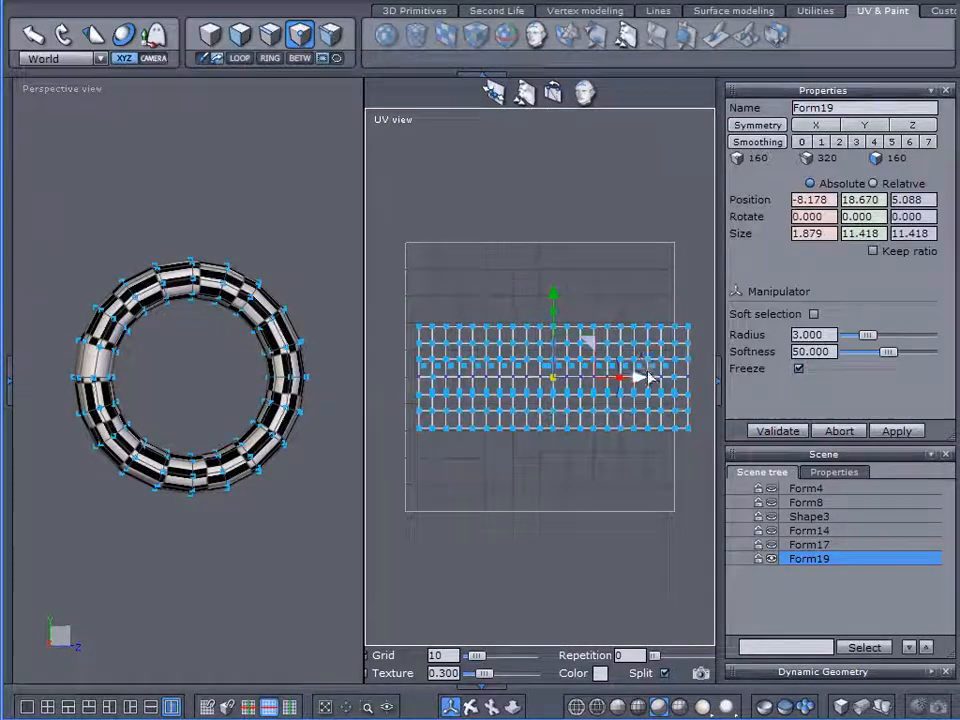
left_click_drag(644, 381, 626, 379)
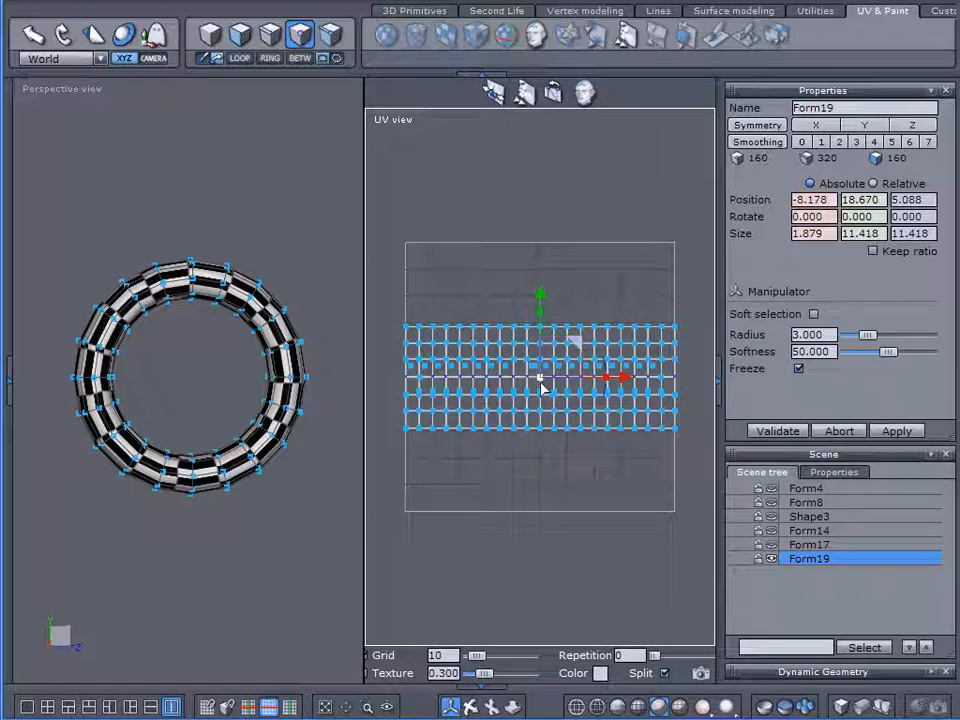
left_click_drag(540, 376, 535, 380)
left_click(424, 525)
Step: Select all the strip's UV points, try stretching them horizontally, and scale them back to the UV square's width
middle_click_drag(214, 546, 285, 542)
left_click_drag(397, 303, 690, 452)
left_click_drag(606, 380, 639, 390)
middle_click_drag(200, 480, 294, 456)
scroll(248, 325, "up", 3)
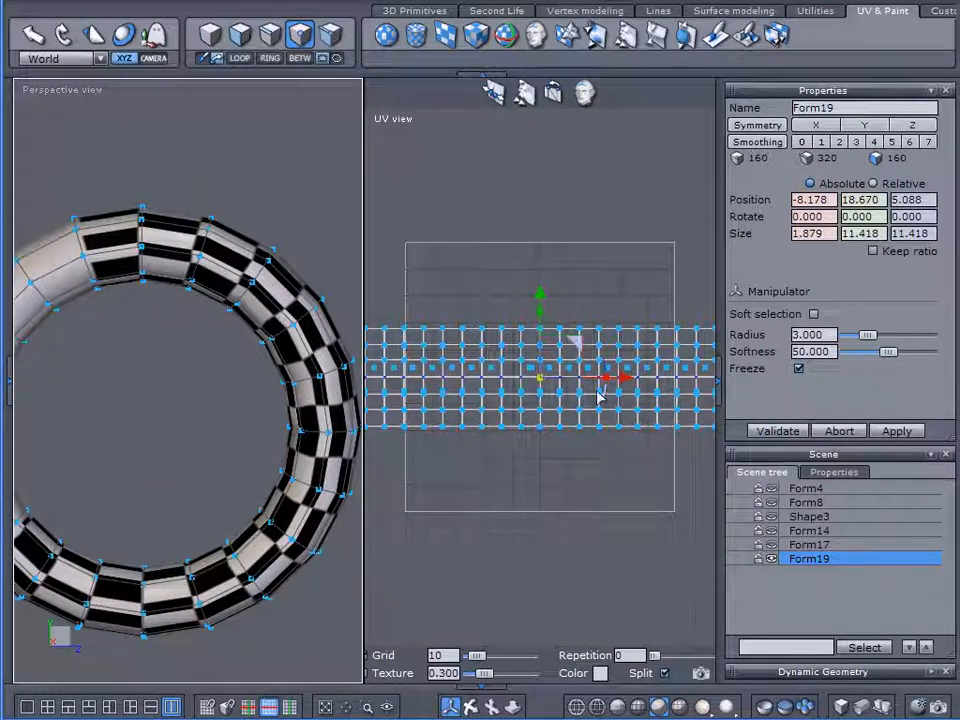
left_click_drag(607, 380, 590, 380)
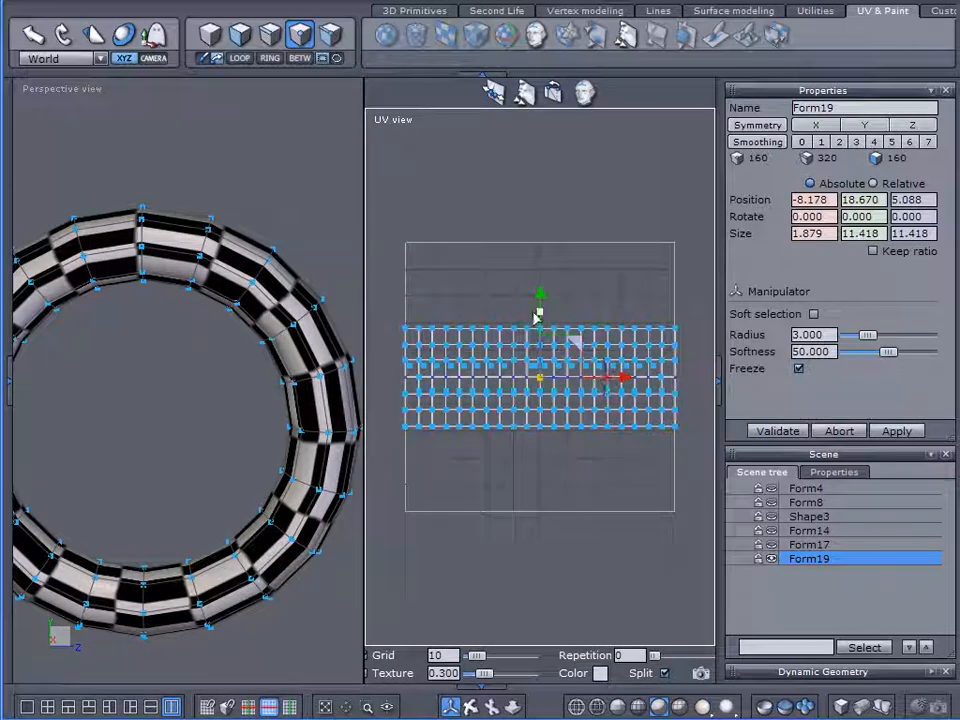
Step: Squash the UV strip vertically into a narrow band while checking the checker proportions around the ring
left_click_drag(542, 315, 551, 364)
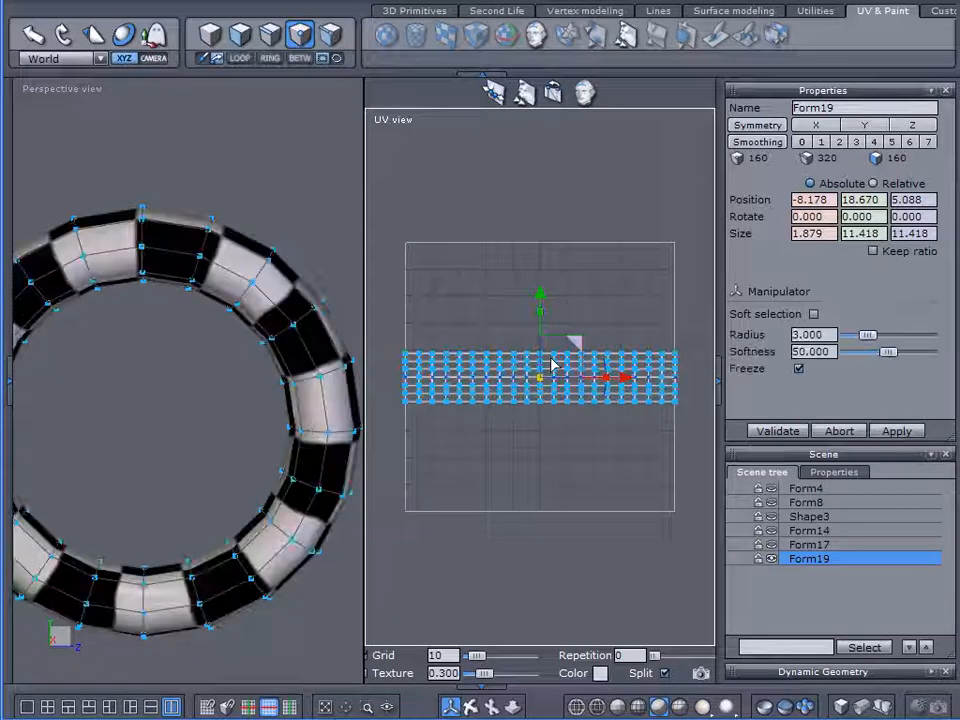
left_click_drag(300, 405, 235, 415, "alt")
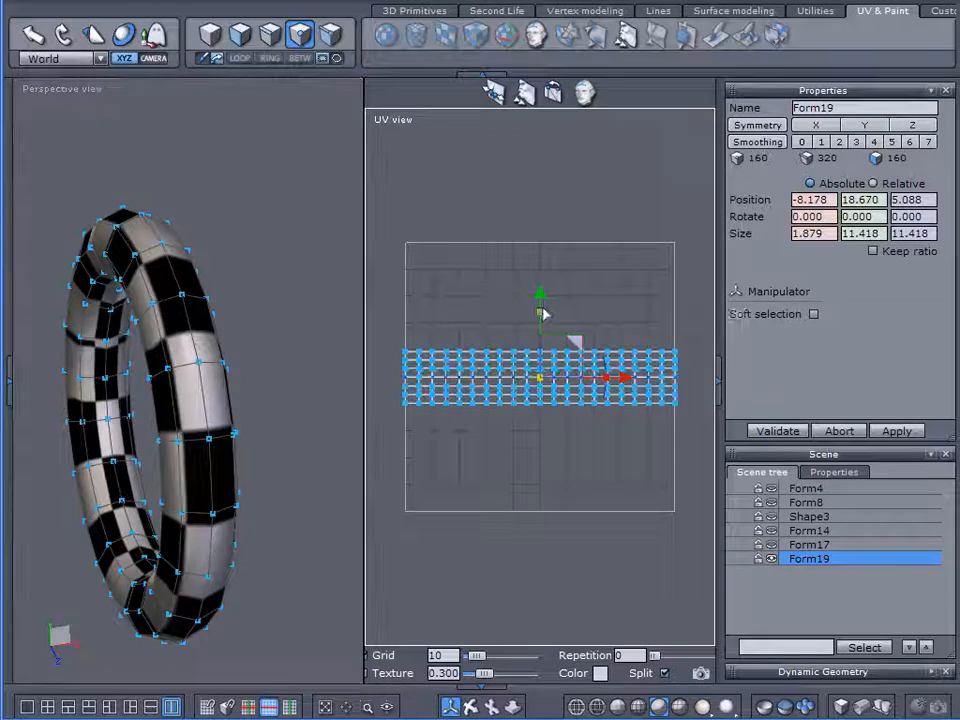
mouse_move(541, 316)
left_mouse_down()
mouse_move(546, 342)
mouse_move(537, 316)
mouse_move(536, 338)
left_mouse_up()
middle_click_drag(196, 405, 52, 323)
right_click_drag(53, 322, 404, 357)
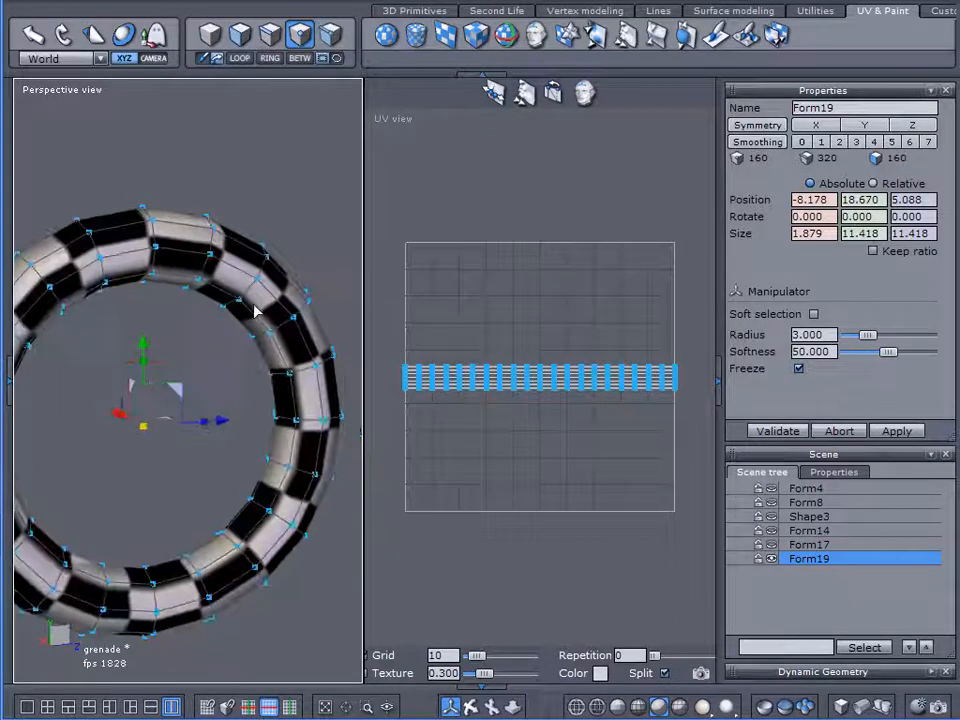
Step: Select the ring's edge loop that forms the strip's upper border and compare it in both views
right_click_drag(255, 322, 236, 256)
scroll(218, 248, "up", 5)
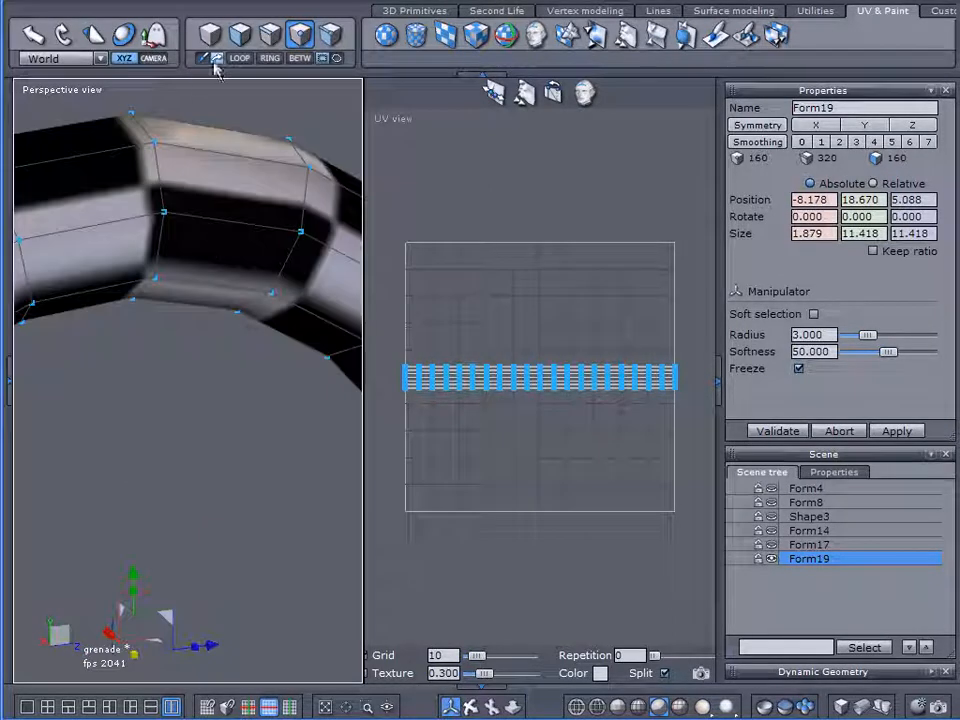
left_click(270, 36)
left_click(204, 218)
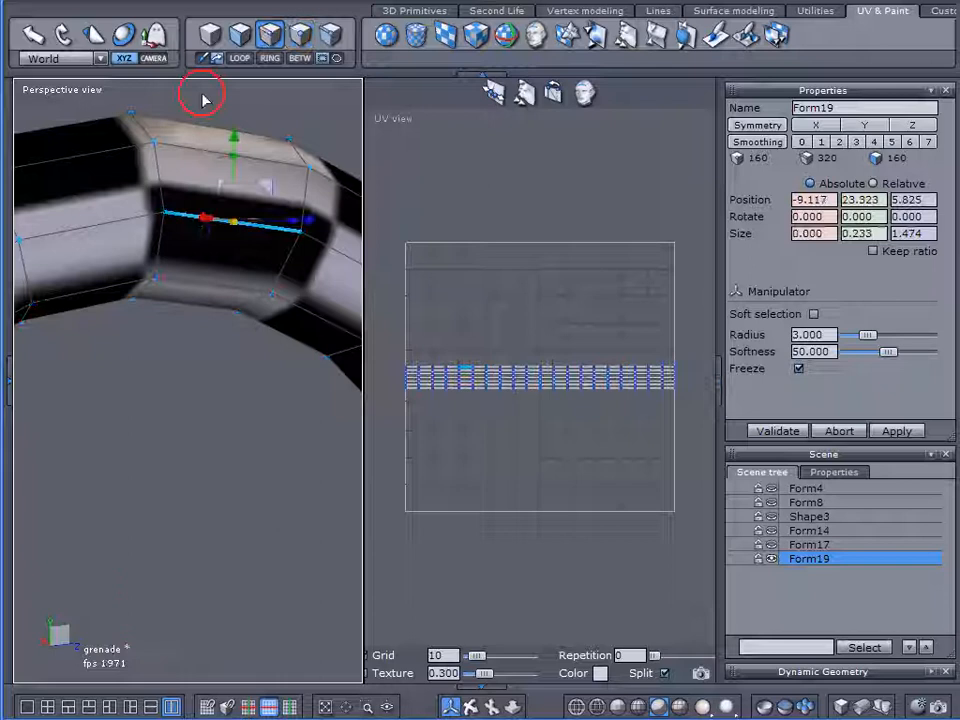
left_click(240, 58)
scroll(461, 392, "up", 2)
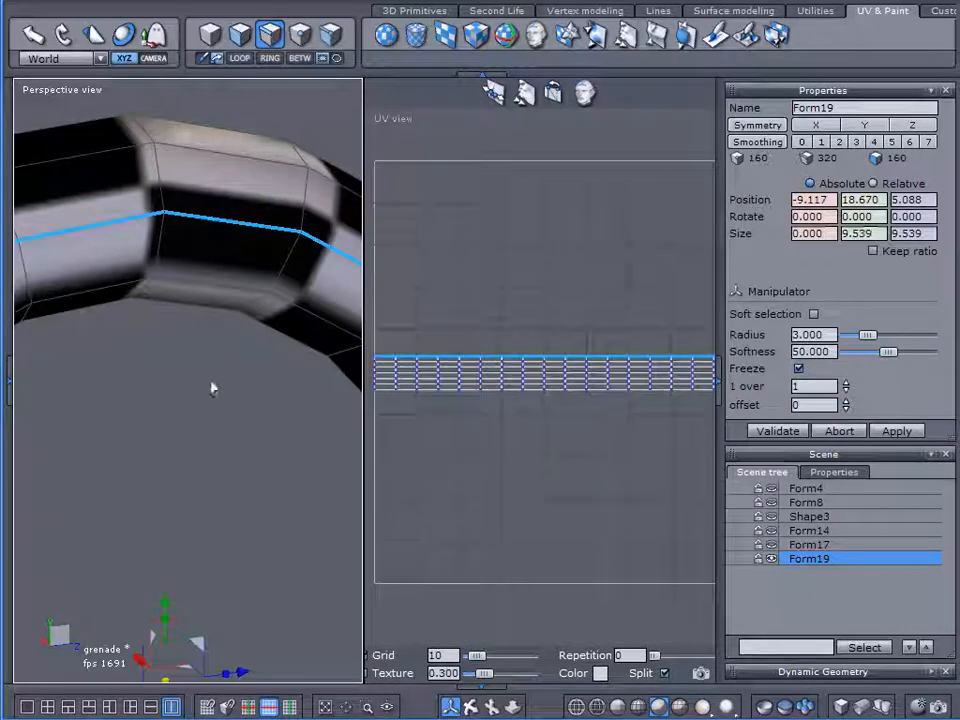
scroll(536, 366, "up", 3)
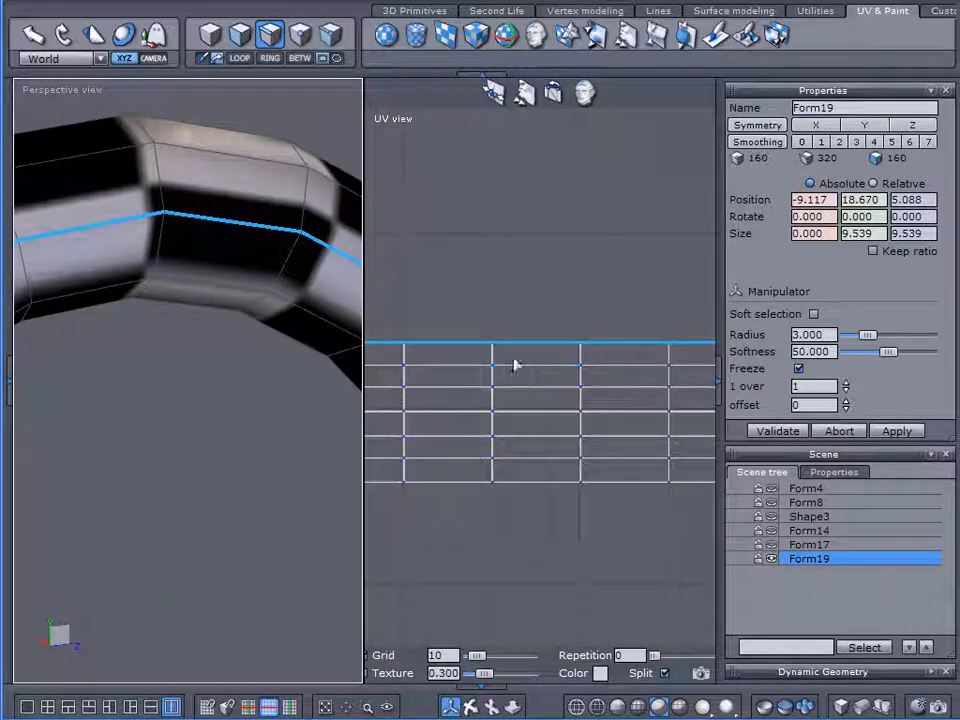
Step: Add the edge loop along the strip's lower border to the selection, examine both seams on the ring, and deselect them
scroll(252, 353, "down", 5)
middle_click_drag(208, 415, 250, 365)
scroll(210, 346, "up", 5)
scroll(212, 350, "down", 4)
left_click(445, 482, "shift")
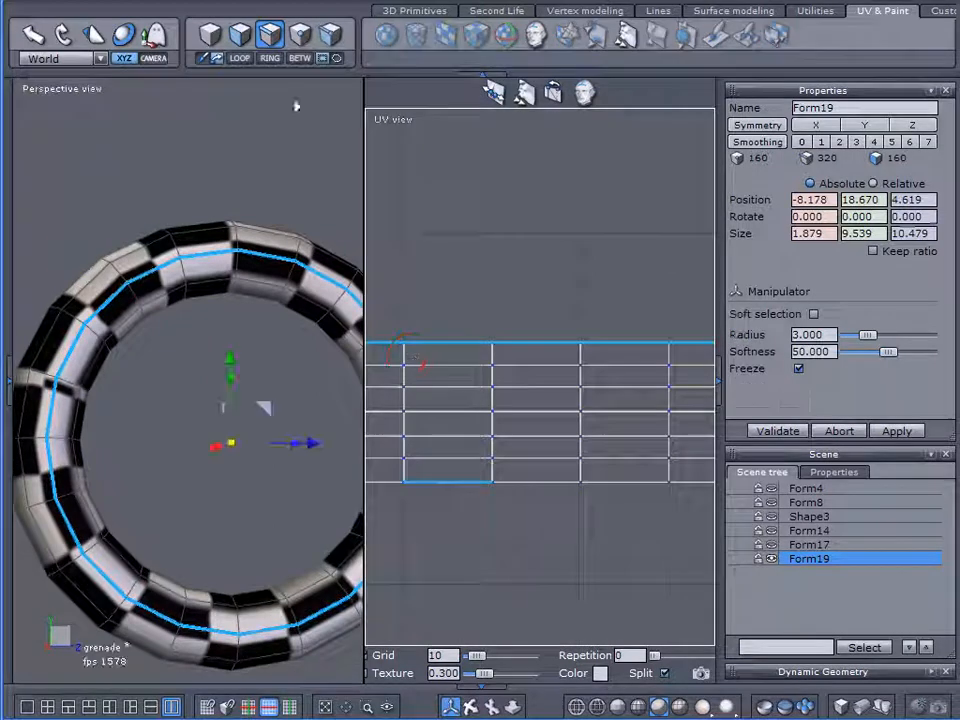
left_click(236, 60)
middle_click_drag(187, 323, 133, 362)
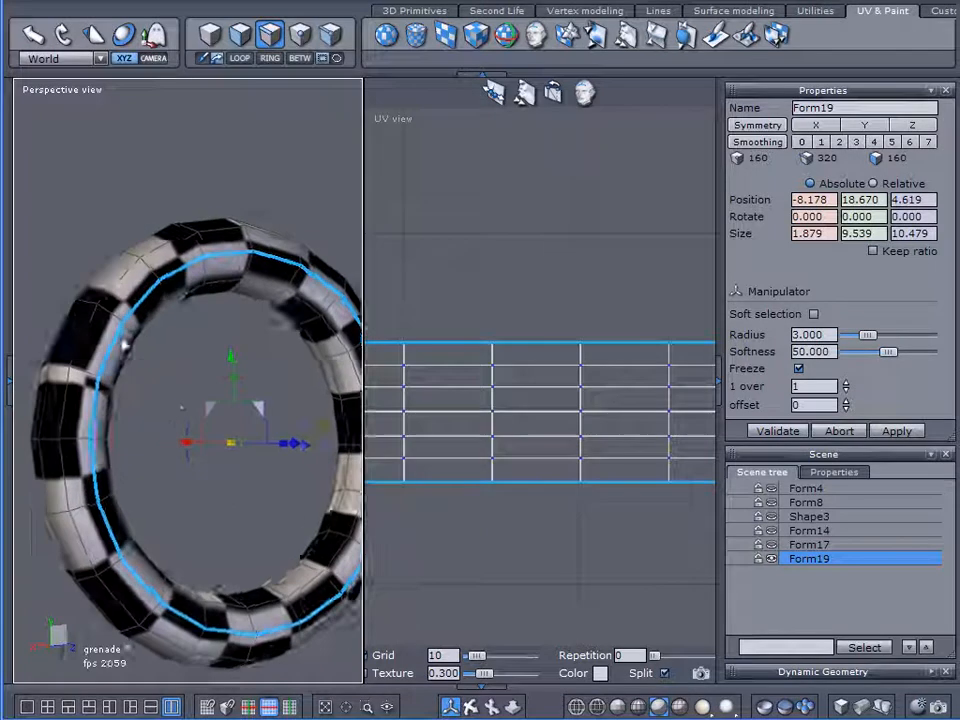
scroll(133, 321, "up", 3)
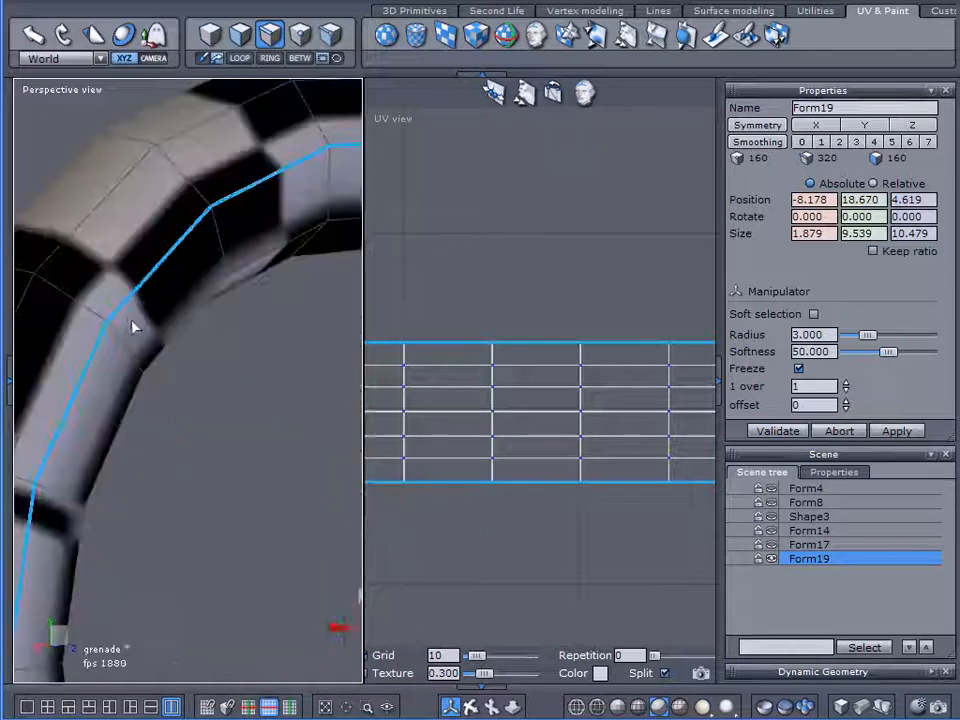
left_click(206, 380)
scroll(240, 430, "down", 4)
Step: Select the seam edge loop on the ring's opposite side, inspect the checkers along it, and return to whole-object selection
middle_click_drag(150, 414, 486, 418)
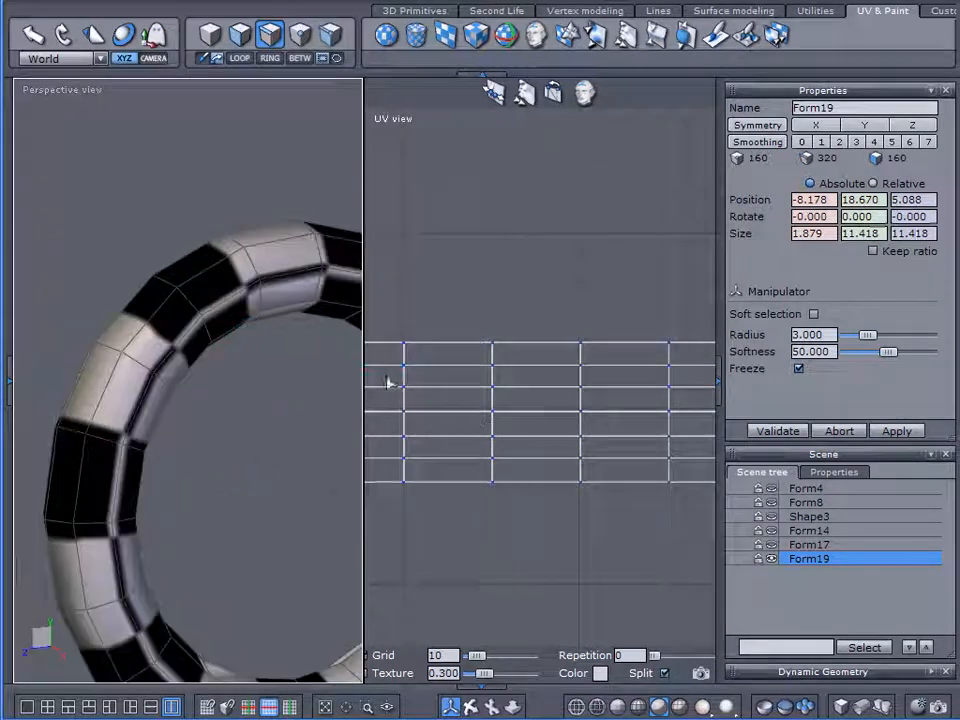
left_click(246, 291)
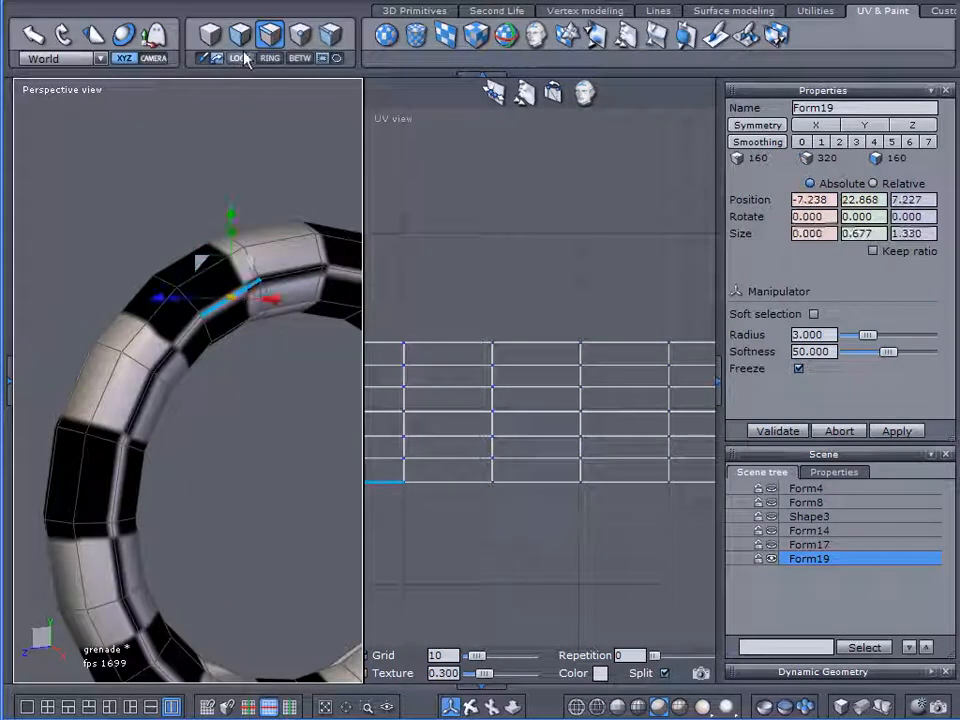
left_click(240, 58)
middle_click_drag(246, 339, 185, 335)
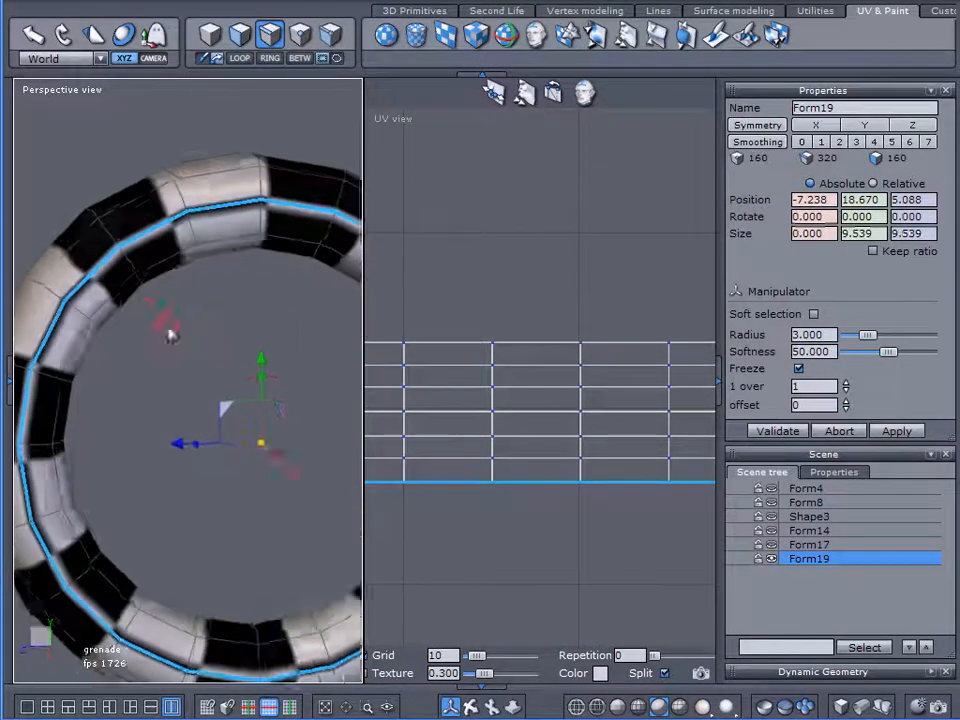
left_click(313, 332)
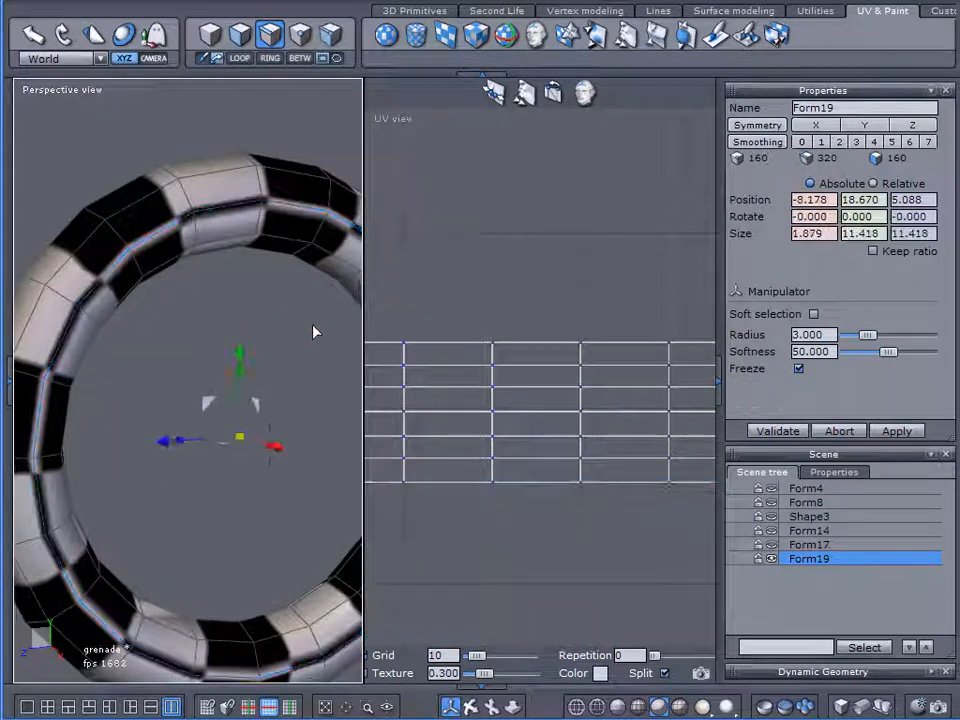
middle_click_drag(193, 343, 160, 334)
scroll(436, 402, "down", 2)
scroll(450, 406, "down", 3)
middle_click_drag(545, 424, 547, 423)
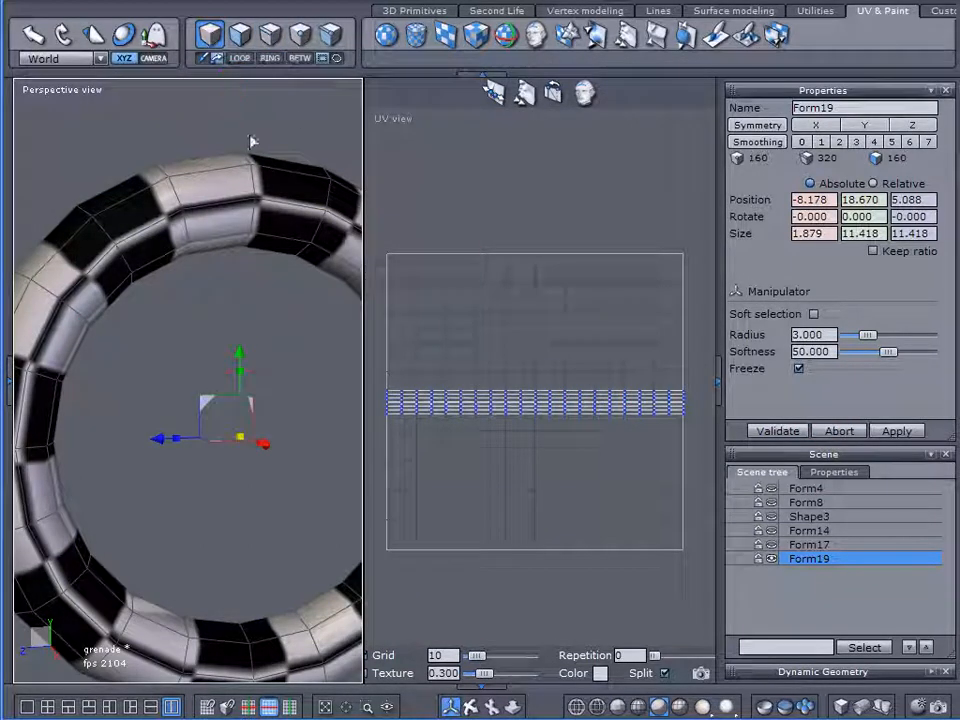
Step: Replace Form19's custom UVs with a cylindrical projection along the X axis and leave the UV gizmo
left_click(417, 37)
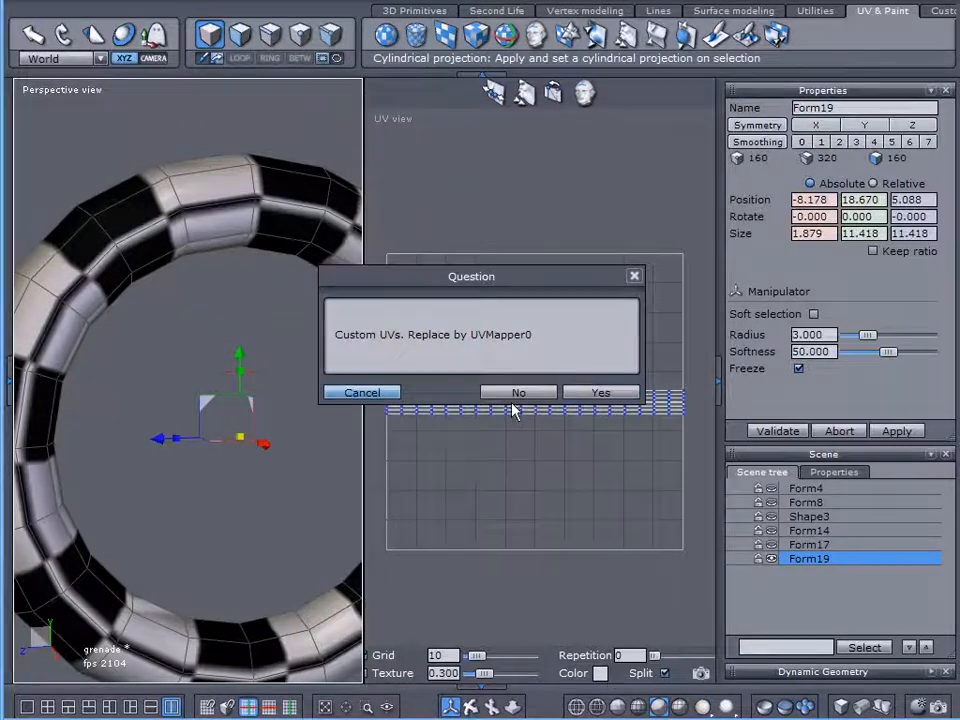
left_click(600, 392)
left_click(806, 288)
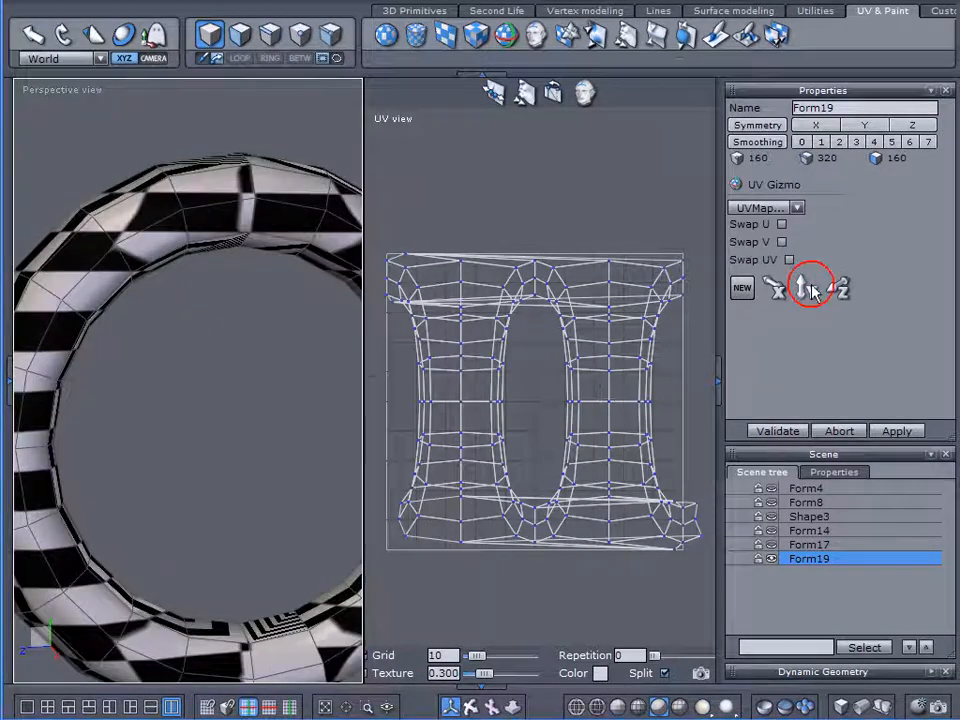
left_click(781, 289)
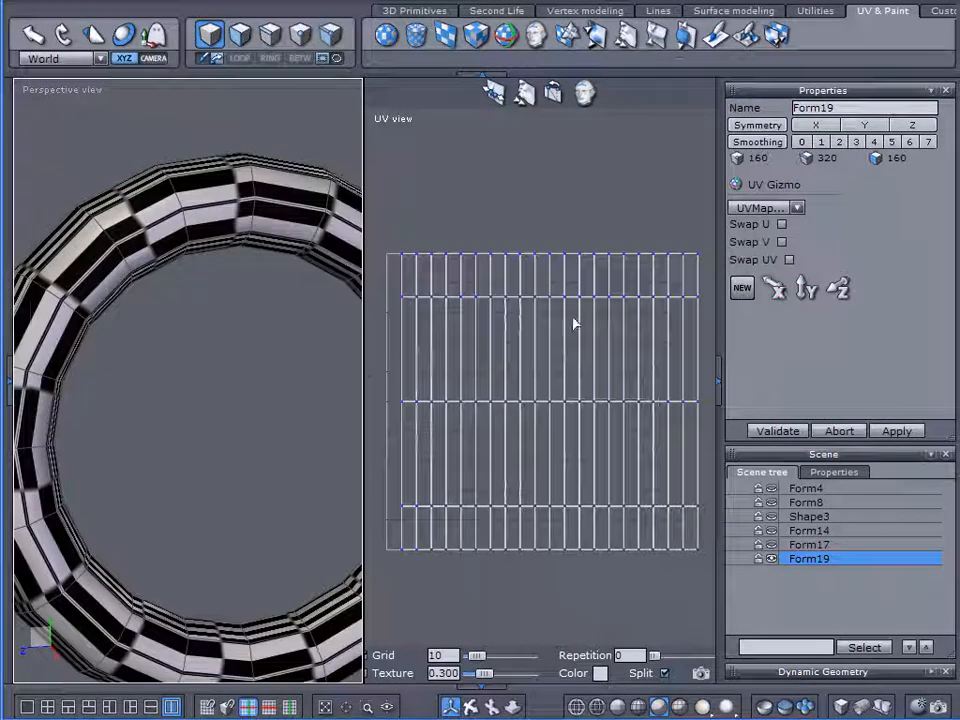
mouse_move(299, 332)
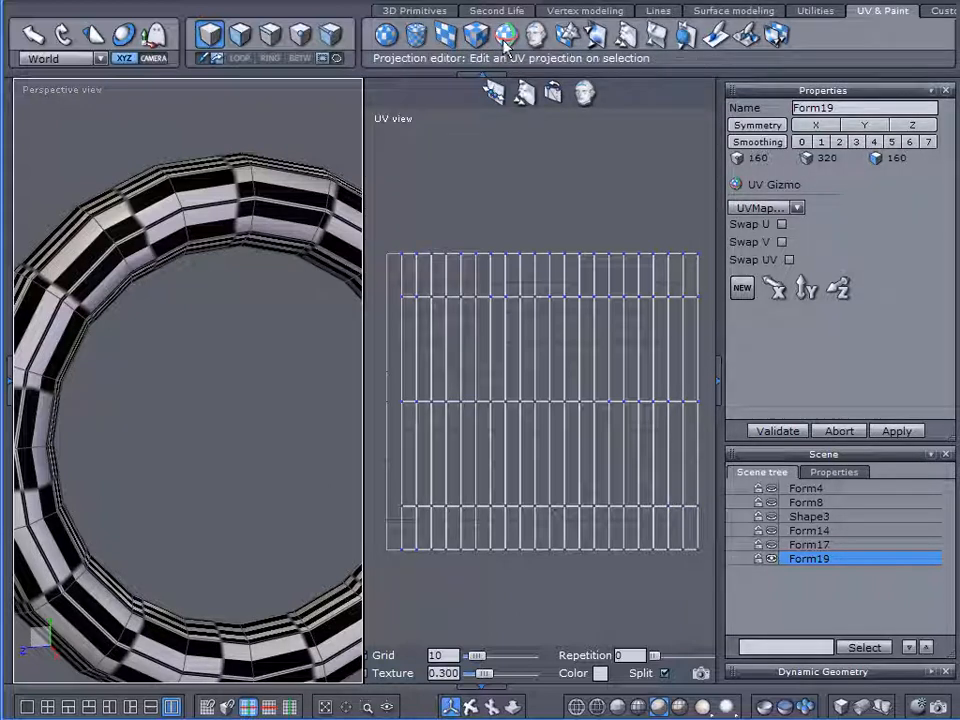
left_click(839, 431)
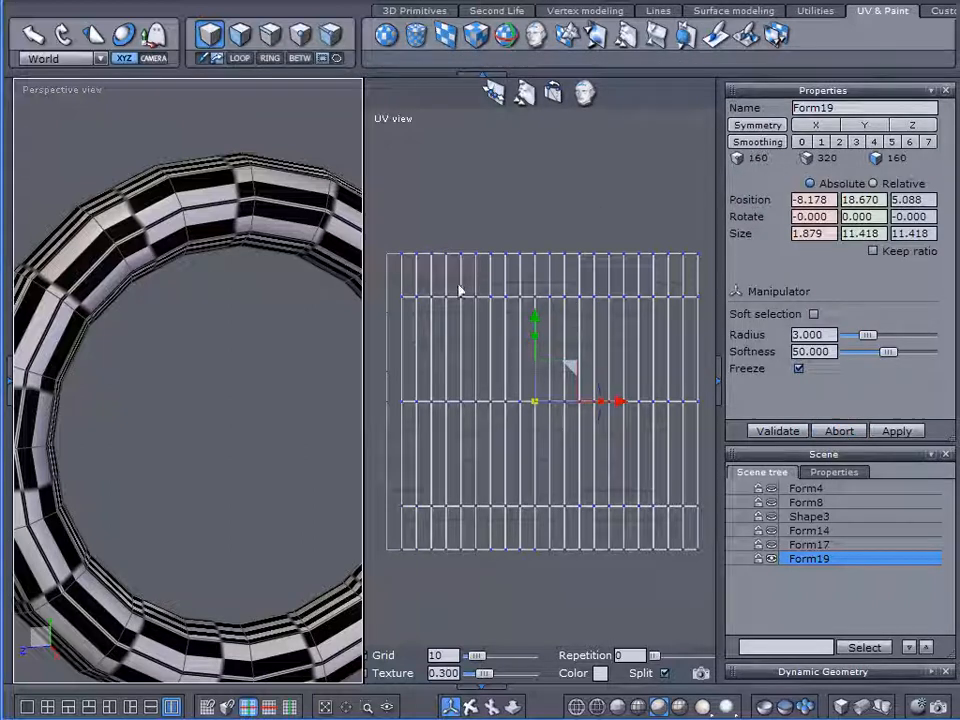
Step: Start the Unfold tool on Form19 and select the edge loop running around the ring's inner side
left_click(536, 35)
left_click_drag(268, 186, 206, 236, "alt")
right_click_drag(205, 237, 248, 116)
left_click(274, 59)
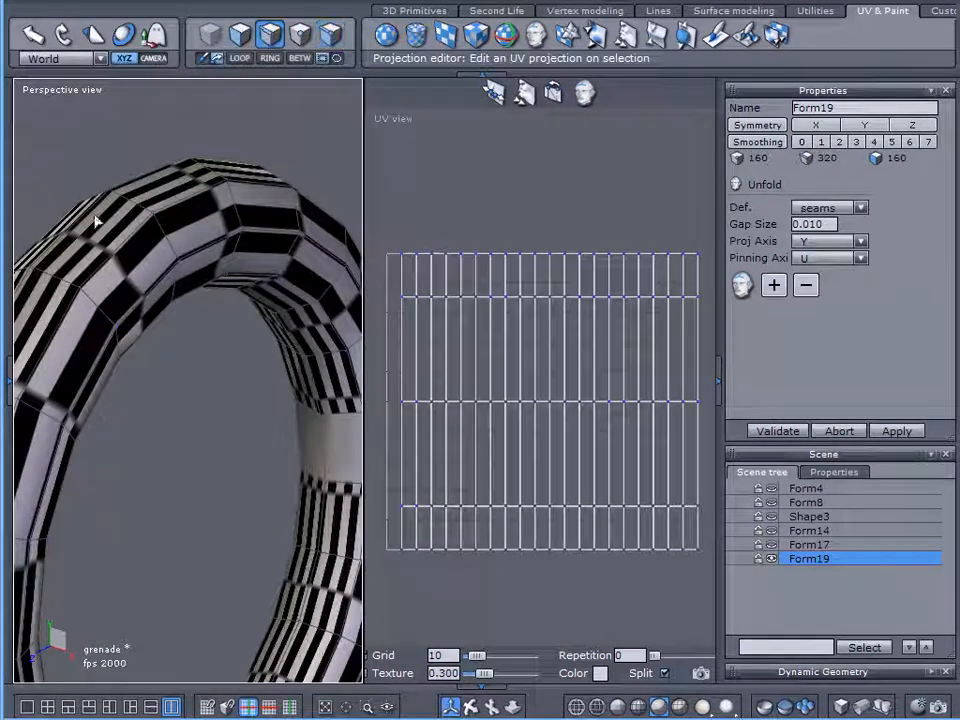
left_click(291, 340)
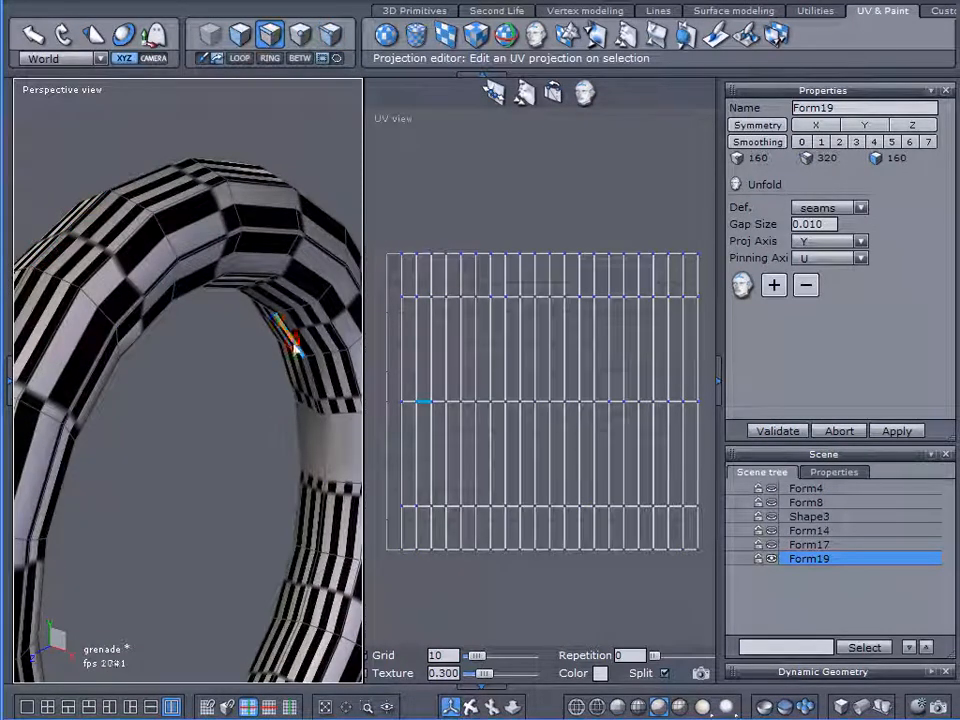
left_click(240, 59)
Step: Add one cross-section edge loop of the ring to the selection, mark both loops as seams, and unfold the UVs
middle_click_drag(272, 276, 191, 337)
right_click_drag(193, 343, 118, 320)
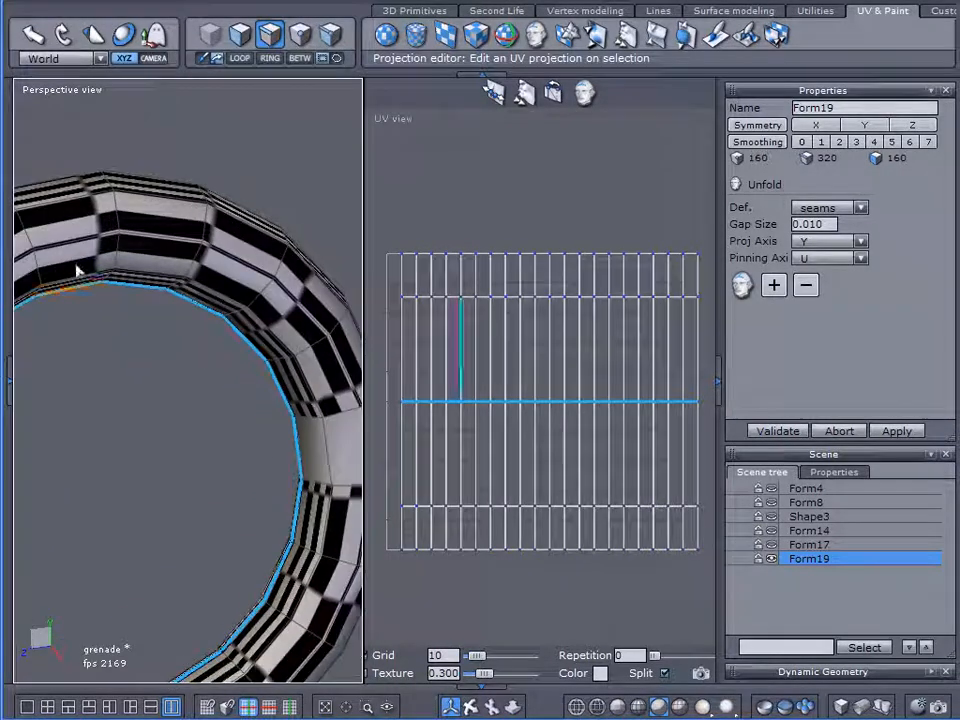
left_click(242, 62)
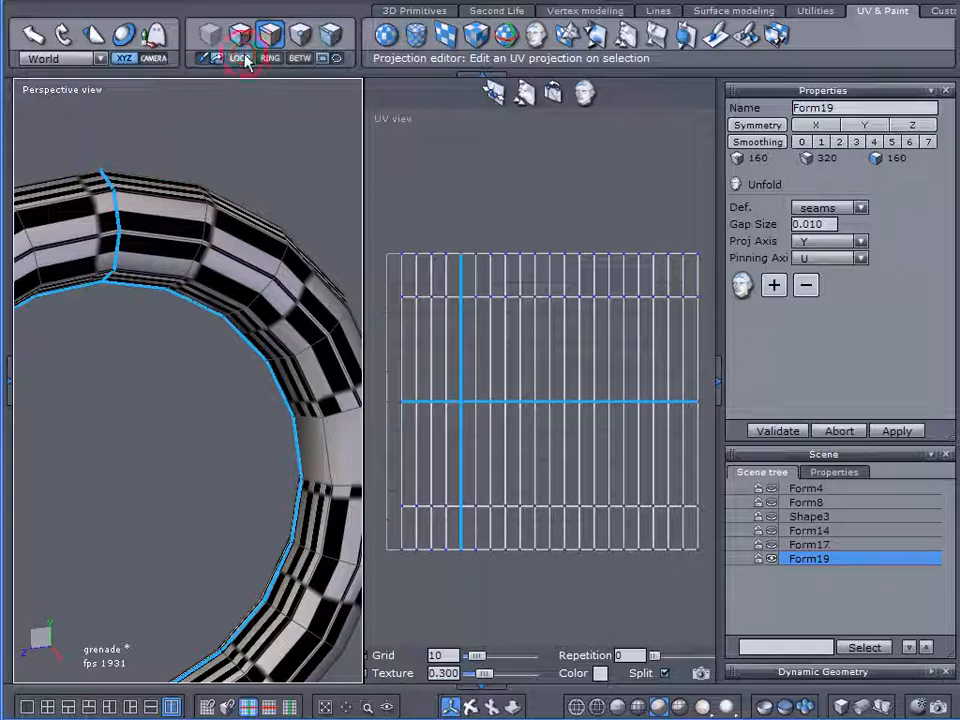
left_click(772, 288)
left_click(745, 287)
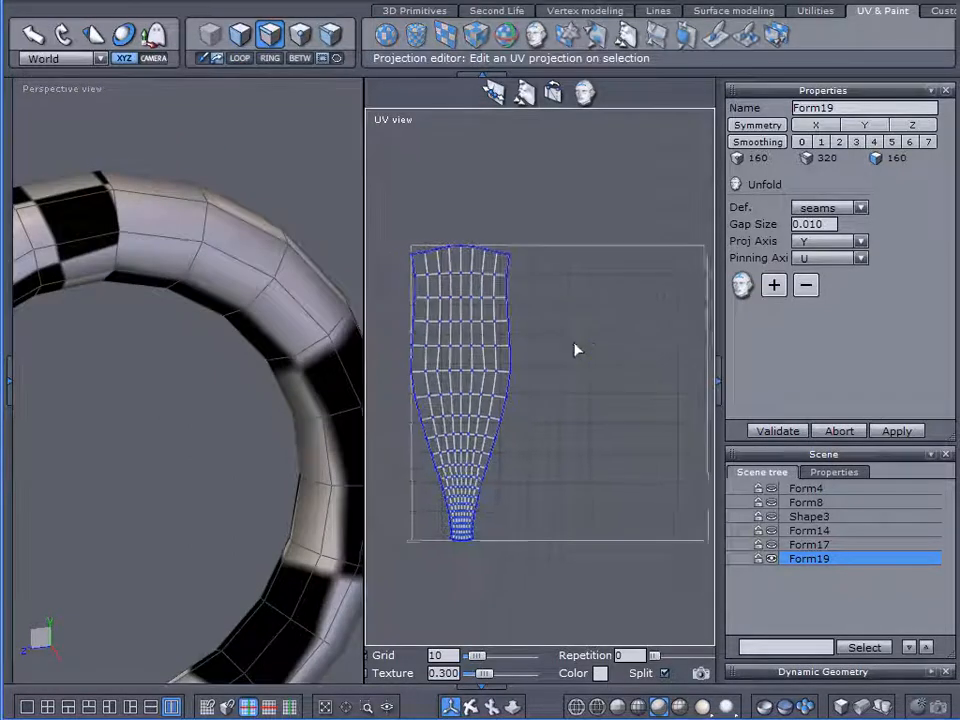
Step: Try different projection and pinning axes for the unfold and set the projection axis to X
left_click(820, 243)
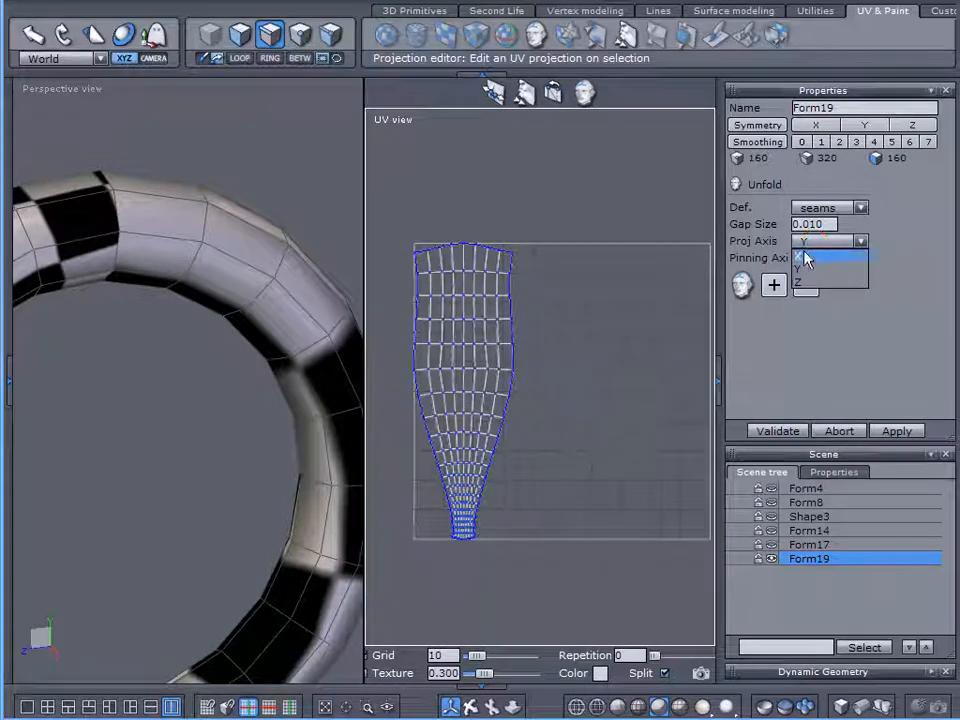
left_click(805, 258)
left_click(818, 246)
left_click(805, 278)
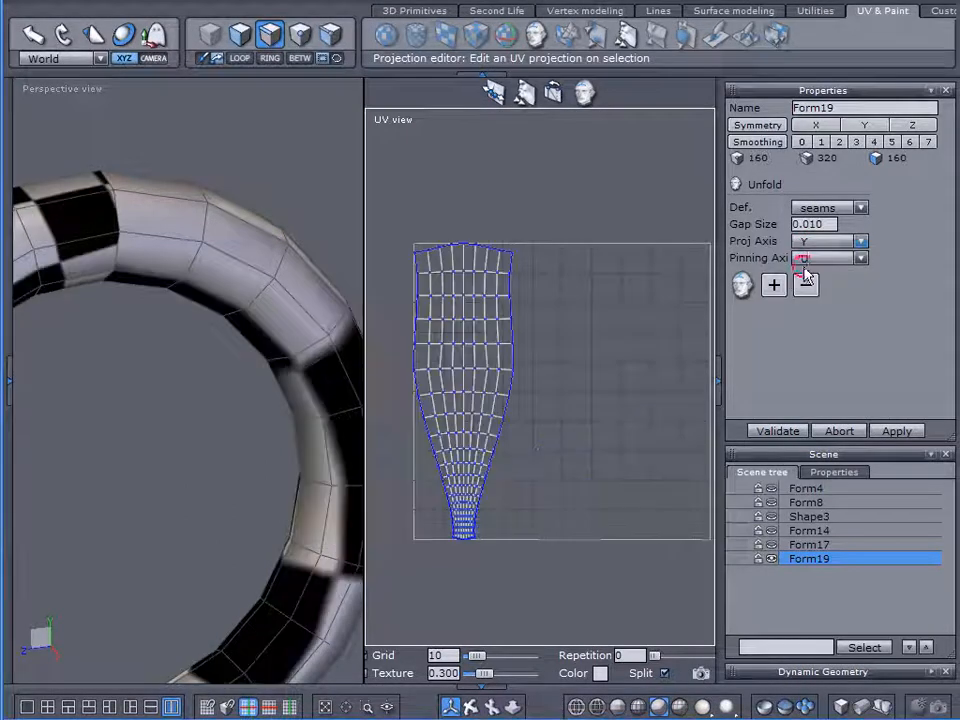
left_click(810, 258)
left_click(808, 287)
left_click(812, 242)
left_click(809, 258)
middle_click_drag(575, 306, 543, 234)
scroll(405, 396, "up", 2)
scroll(405, 400, "down", 2)
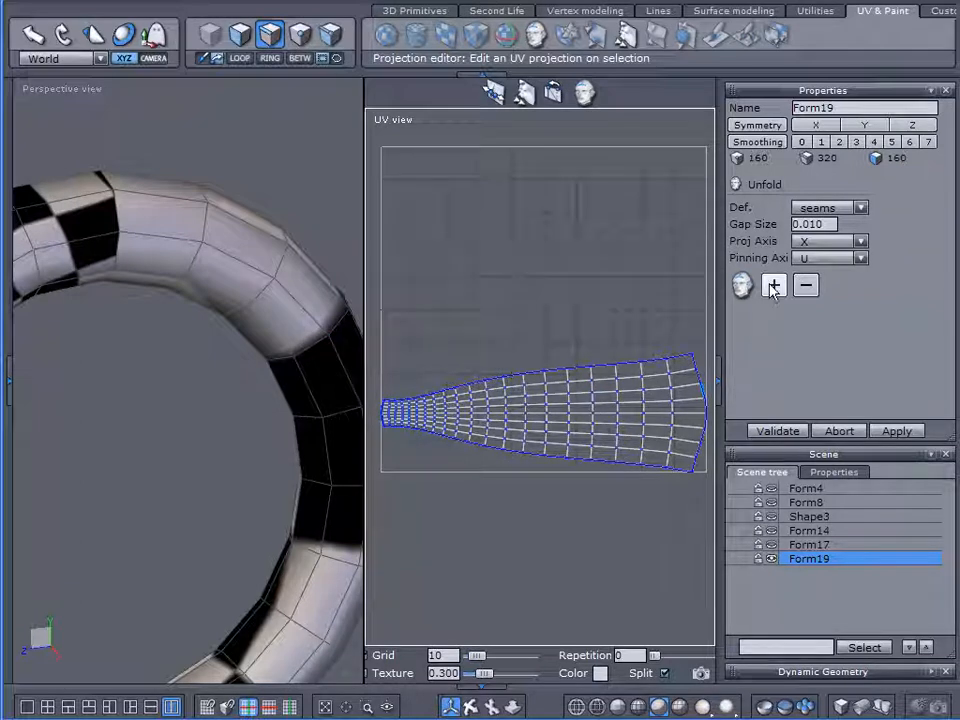
Step: Set the unfold's pinning axis to V and validate the unfolded strip
left_click(829, 259)
left_click(823, 282)
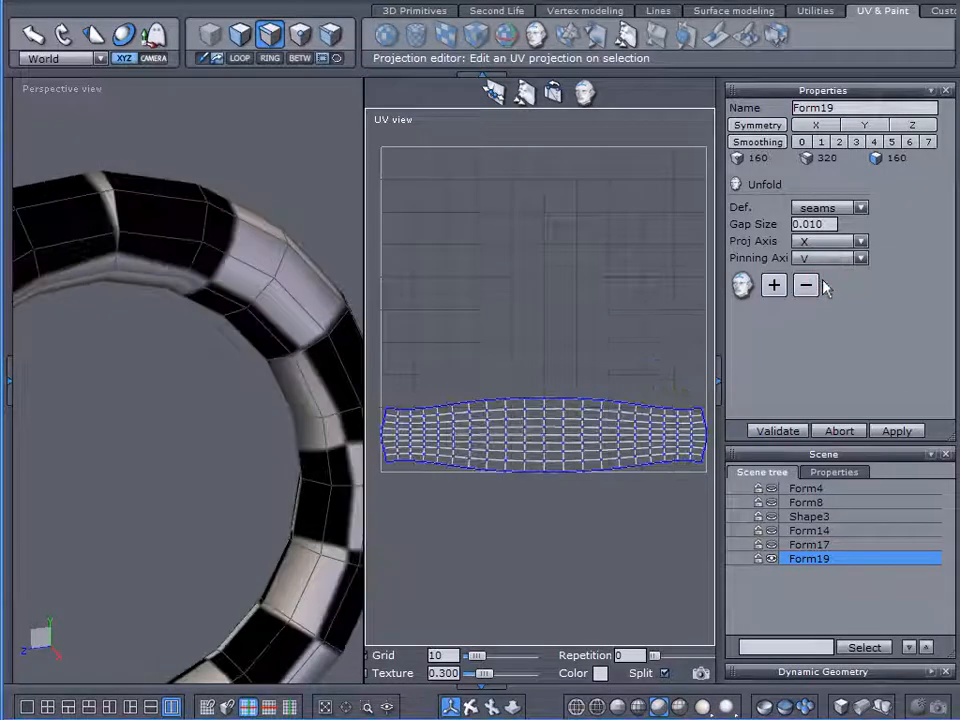
middle_click_drag(541, 305, 544, 266)
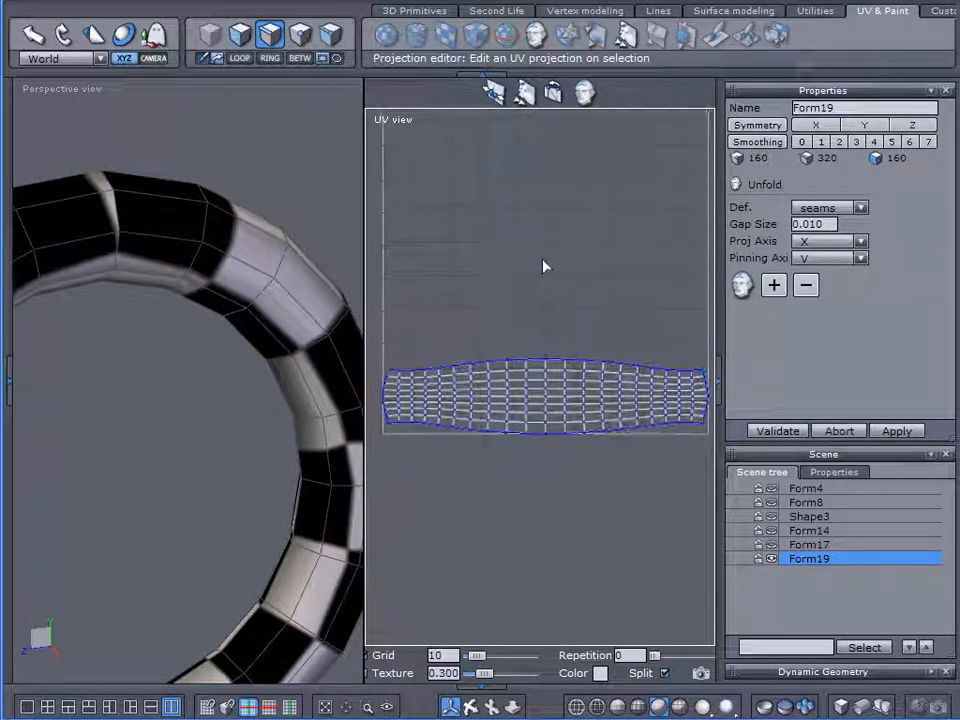
left_click(776, 431)
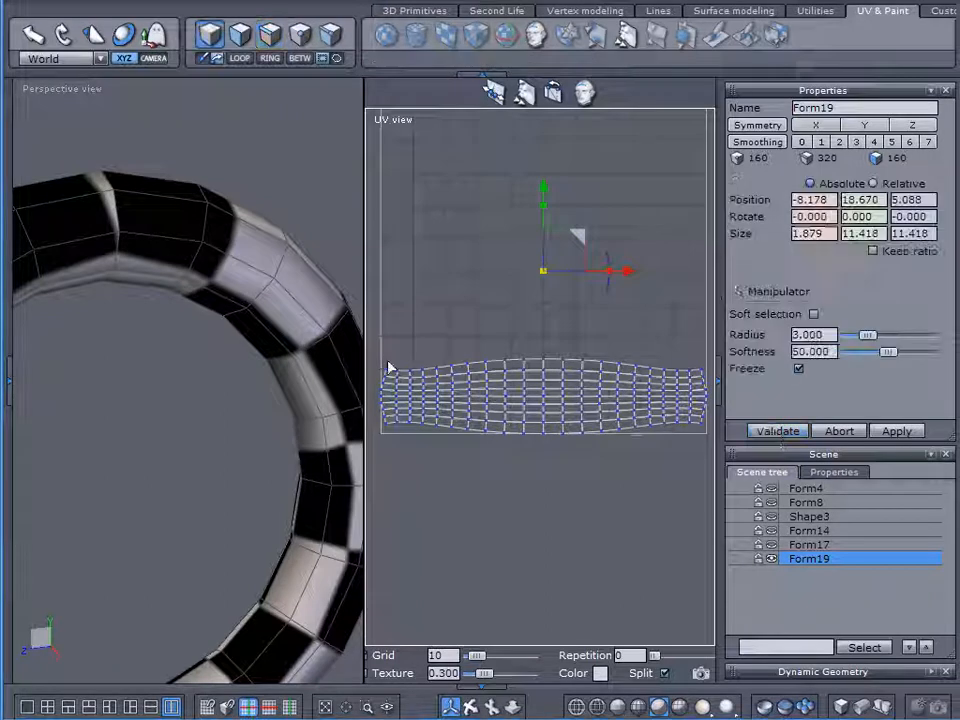
Step: Enlarge the UV view to a single viewport and flatten the strip's left end points into a straight vertical column
left_click(27, 706)
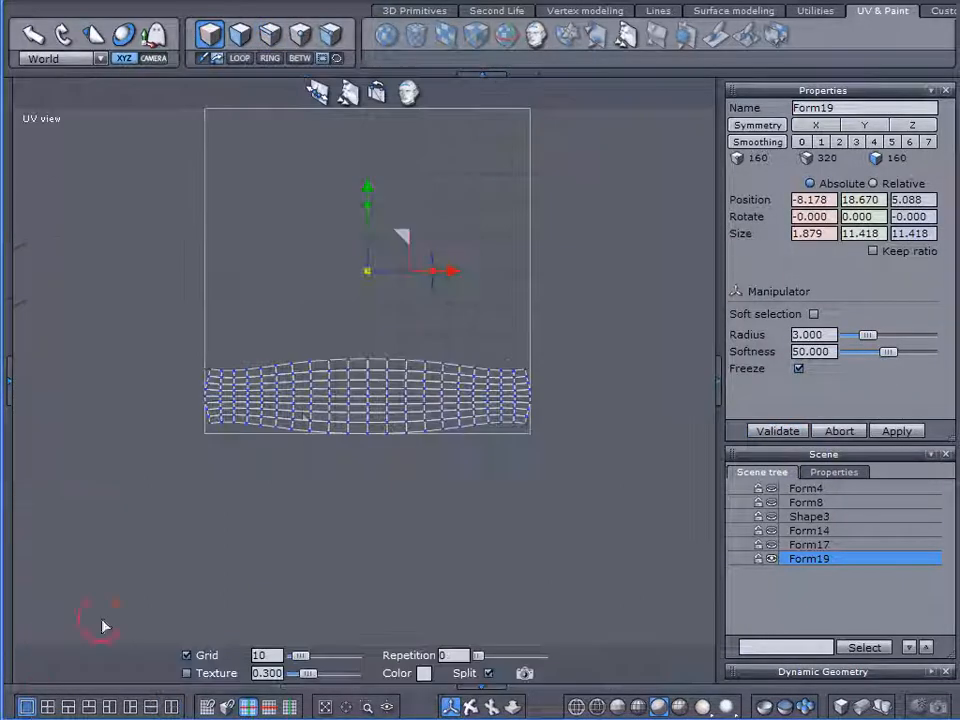
scroll(310, 411, "up", 3)
scroll(315, 390, "up", 3)
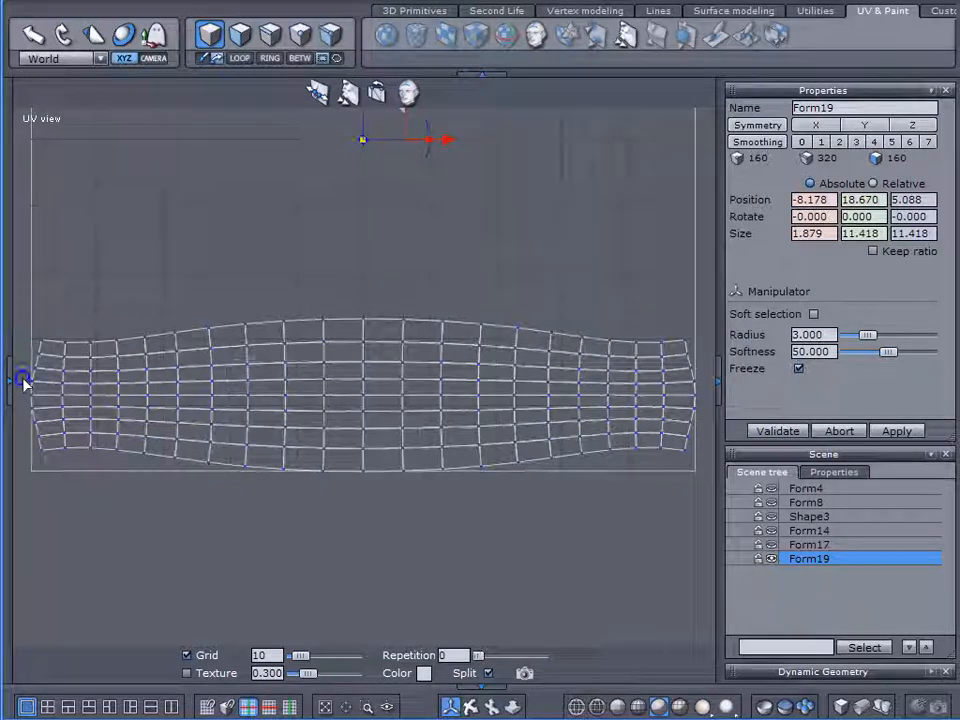
left_click(299, 36)
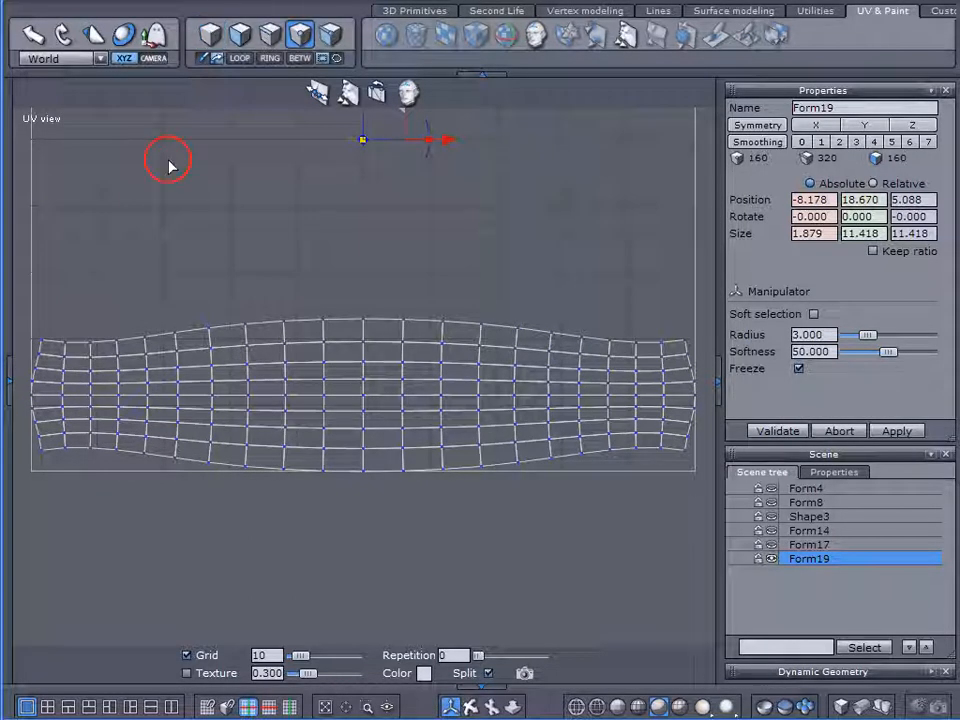
left_click_drag(22, 326, 54, 497)
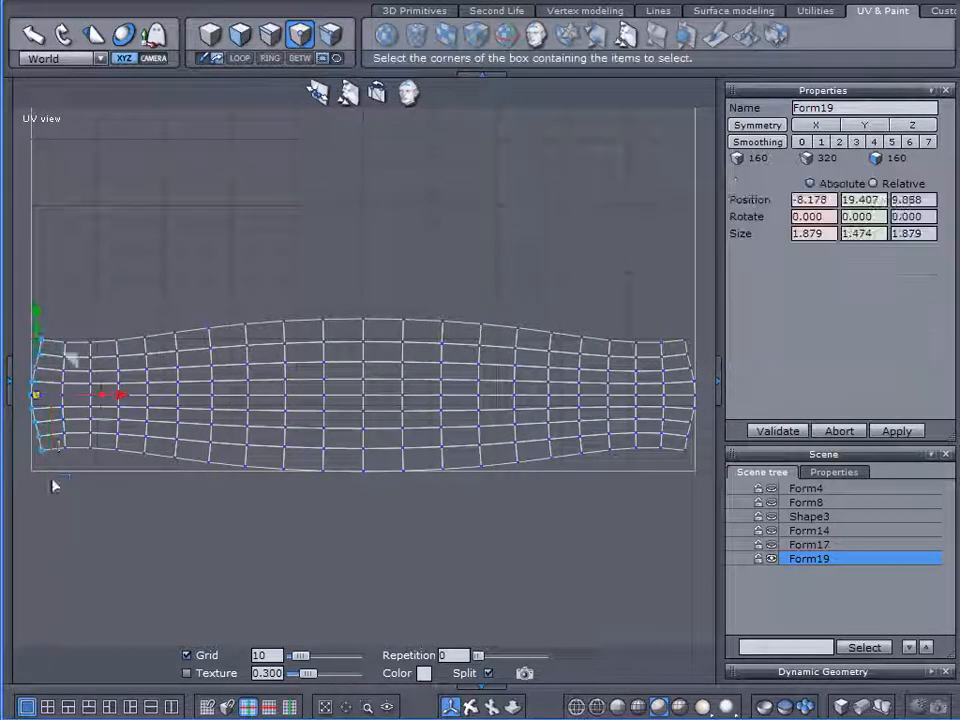
left_click_drag(104, 398, 36, 397)
Step: Flatten the two outermost point columns at the strip's right end into straight vertical lines
middle_click_drag(526, 288, 449, 279)
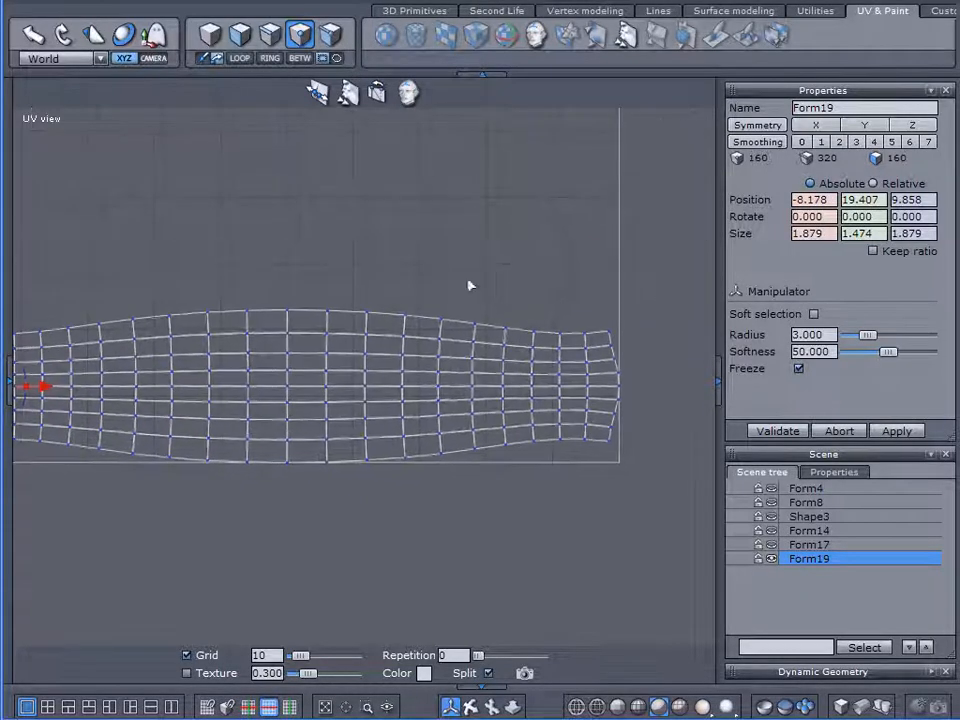
left_click_drag(650, 290, 606, 482)
left_click_drag(679, 387, 614, 389)
left_click_drag(567, 293, 604, 474)
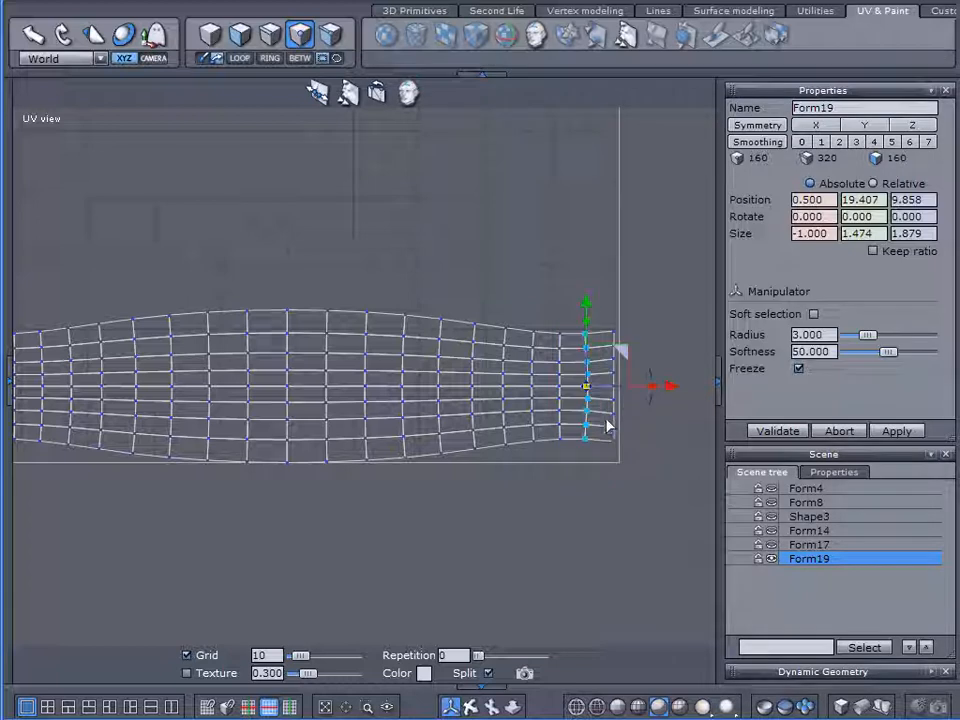
left_click_drag(648, 386, 586, 388)
Step: Straighten the second point column from the strip's left end by scaling it flat horizontally
right_click_drag(306, 420, 433, 414)
left_click_drag(100, 305, 131, 461)
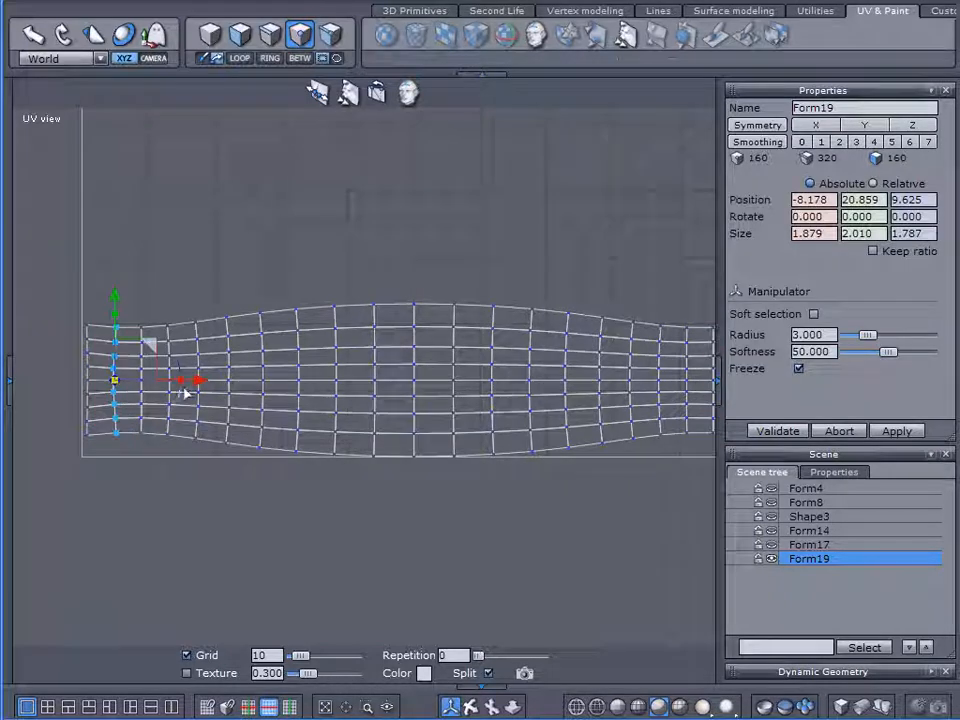
left_click_drag(181, 381, 116, 380)
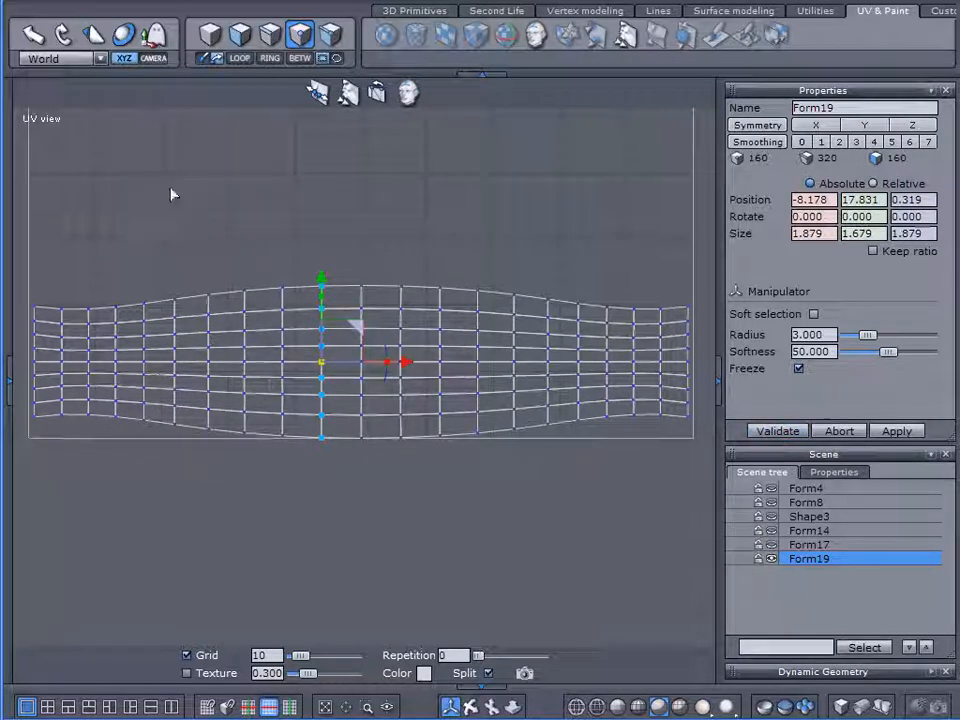
Step: Select the edge loop along the strip's upper border and scale it flat vertically into a straight line
left_click(270, 34)
left_click(266, 292)
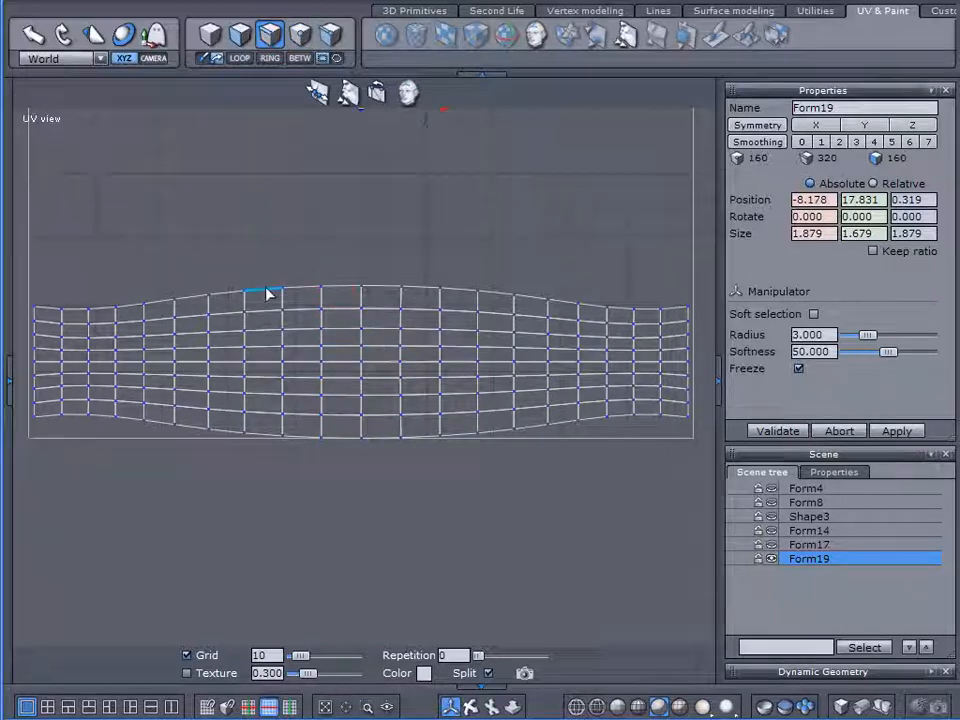
left_click(240, 57)
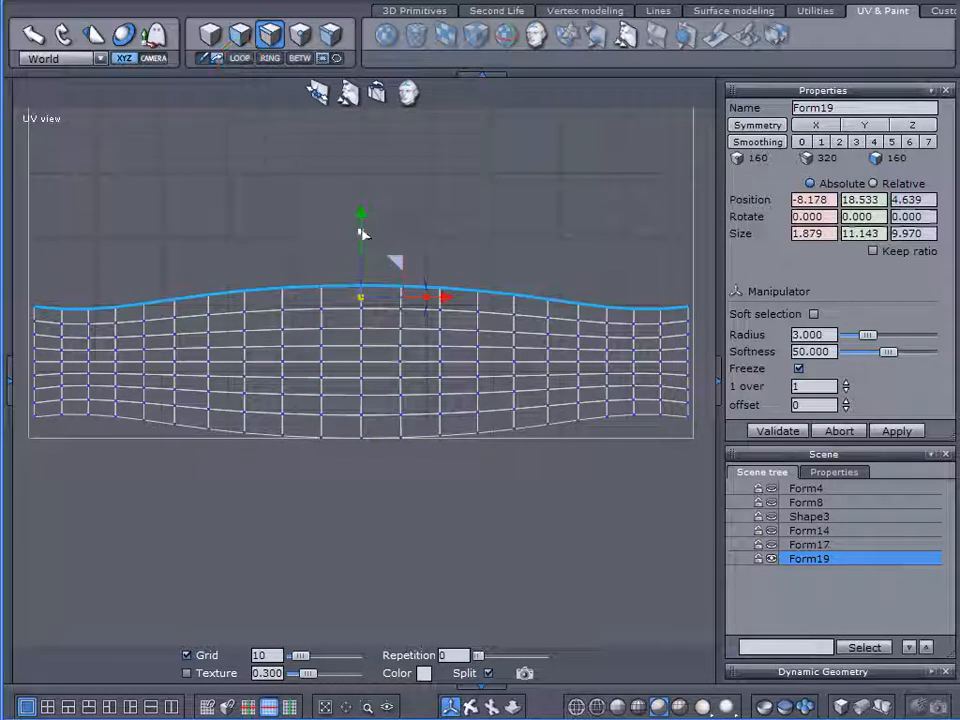
left_click_drag(372, 284, 362, 302)
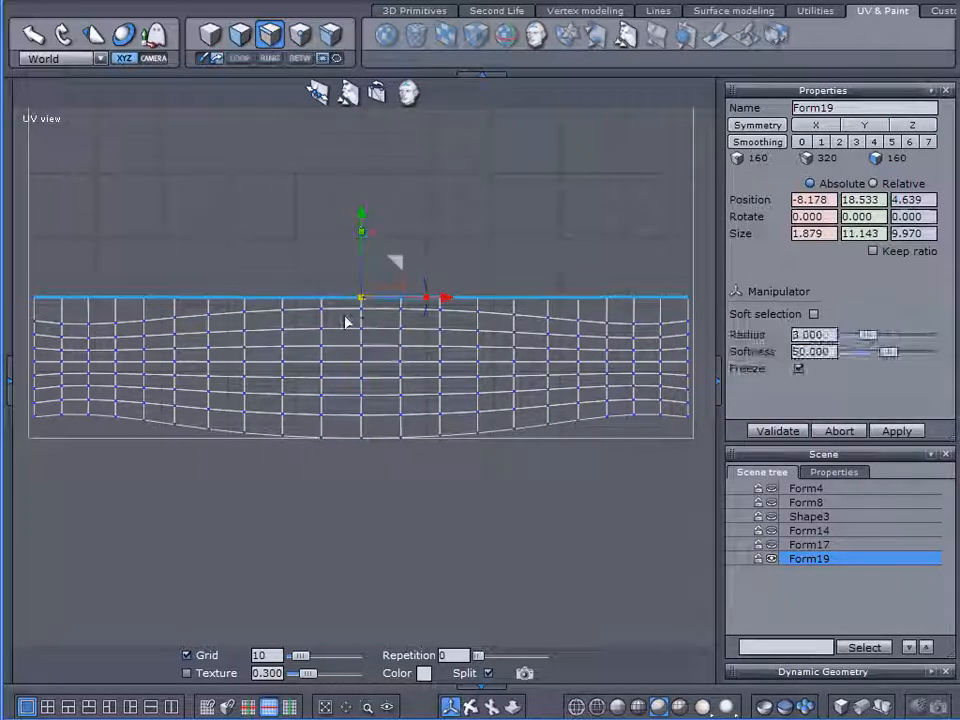
Step: Flatten the strip's inner horizontal edge loops one by one, working downward from the second row
left_click(340, 317)
left_click(240, 57)
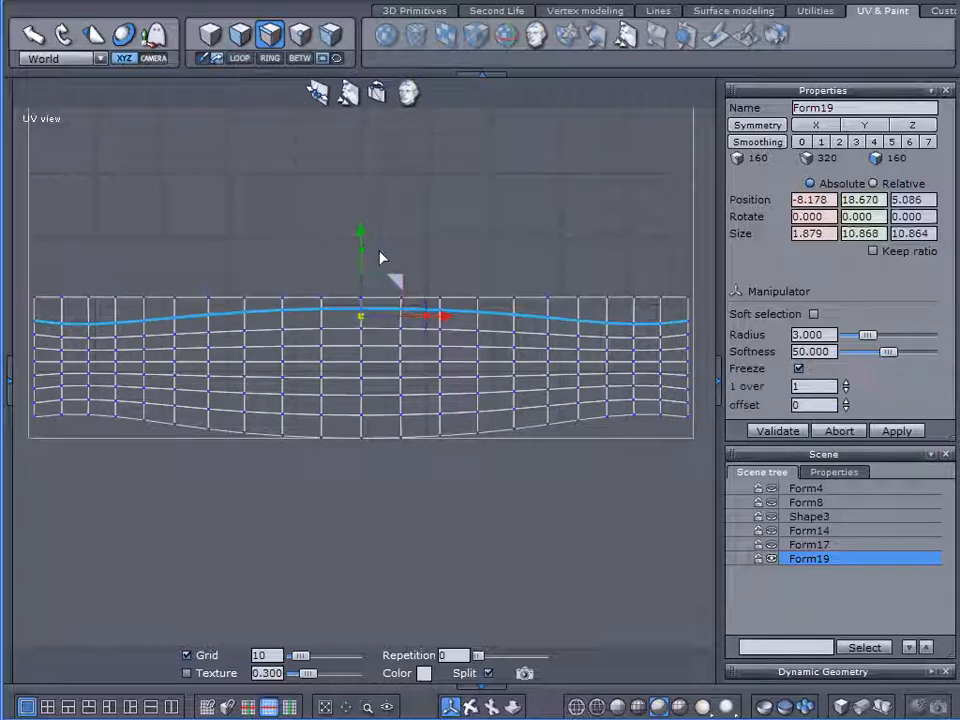
left_click_drag(360, 257, 366, 318)
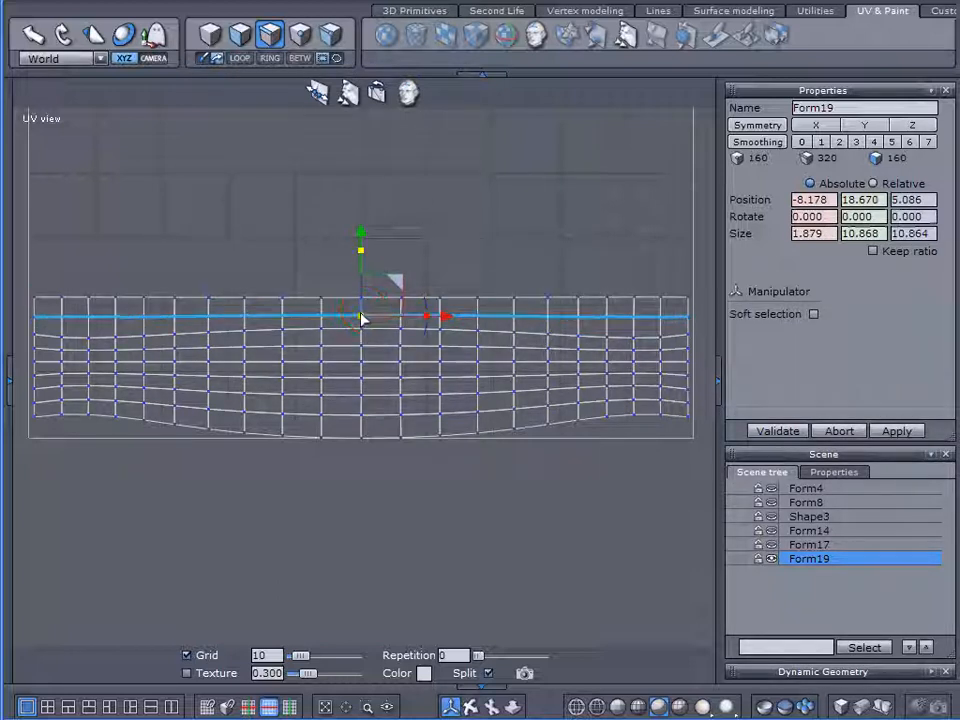
left_click(300, 330)
left_click(249, 60)
left_click_drag(365, 274, 362, 336)
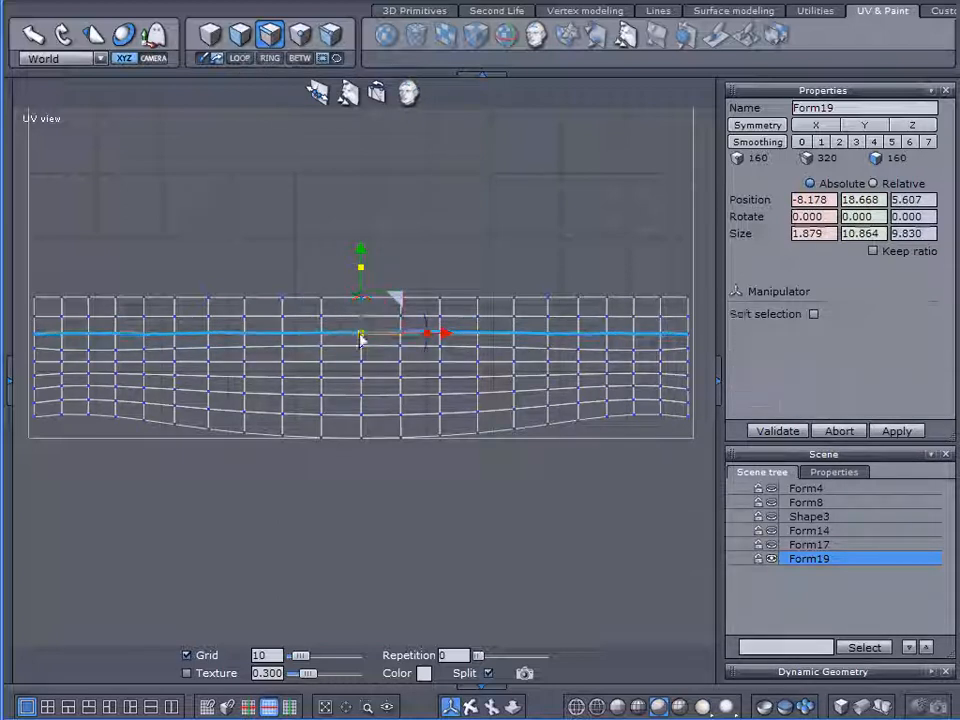
left_click(300, 343)
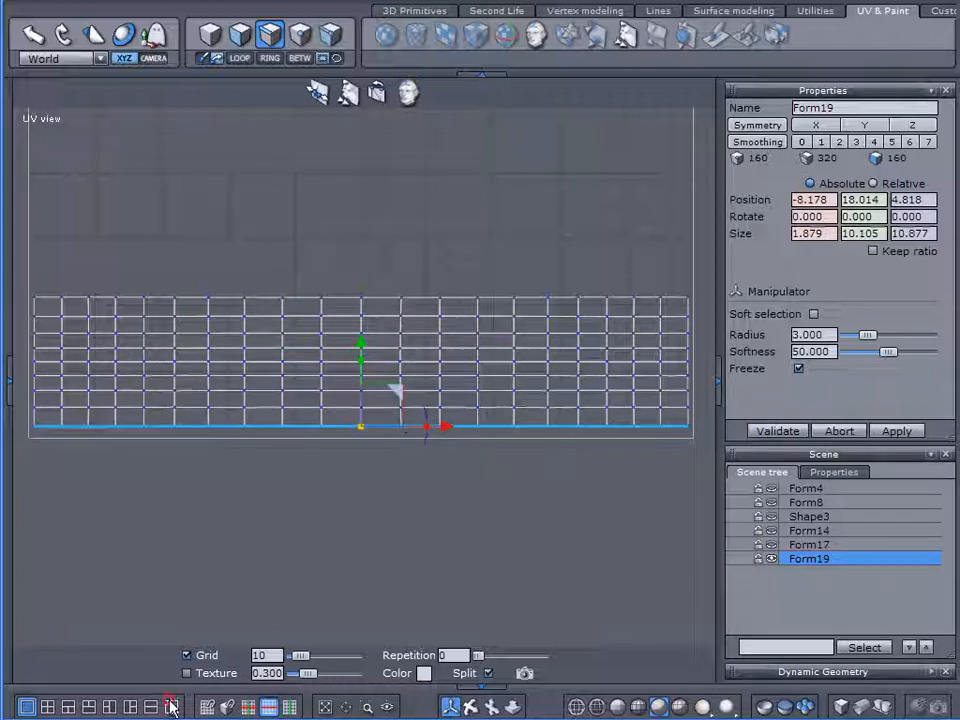
Step: Show the perspective and UV views side by side, check the checkers on the ring, and select its inner seam loop
left_click(170, 707)
scroll(156, 439, "down", 3)
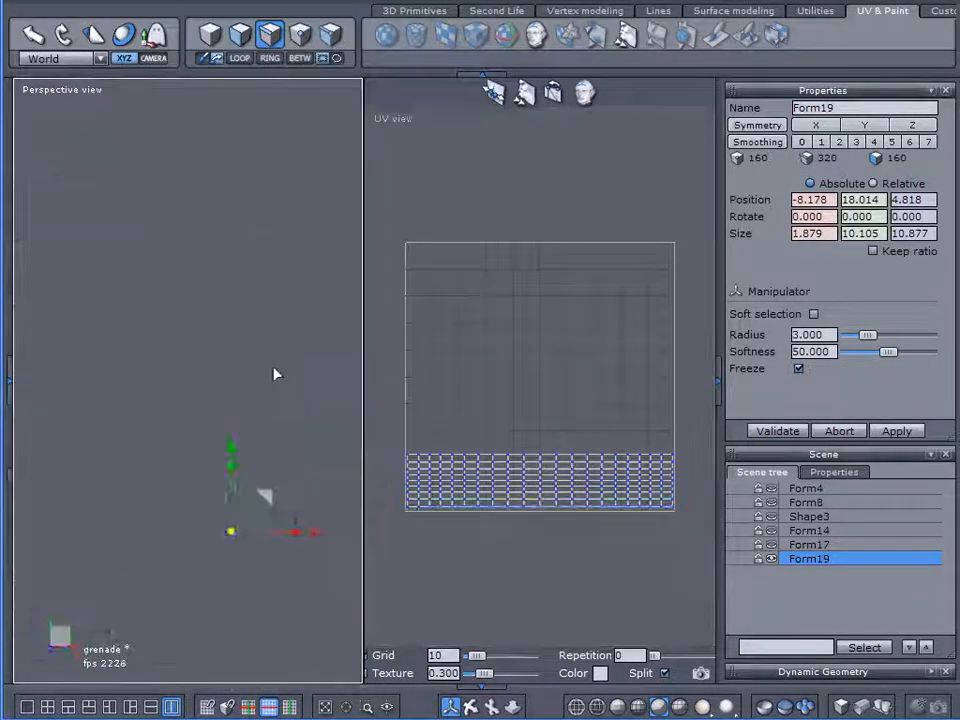
scroll(146, 411, "up", 5)
middle_click_drag(116, 441, 212, 457)
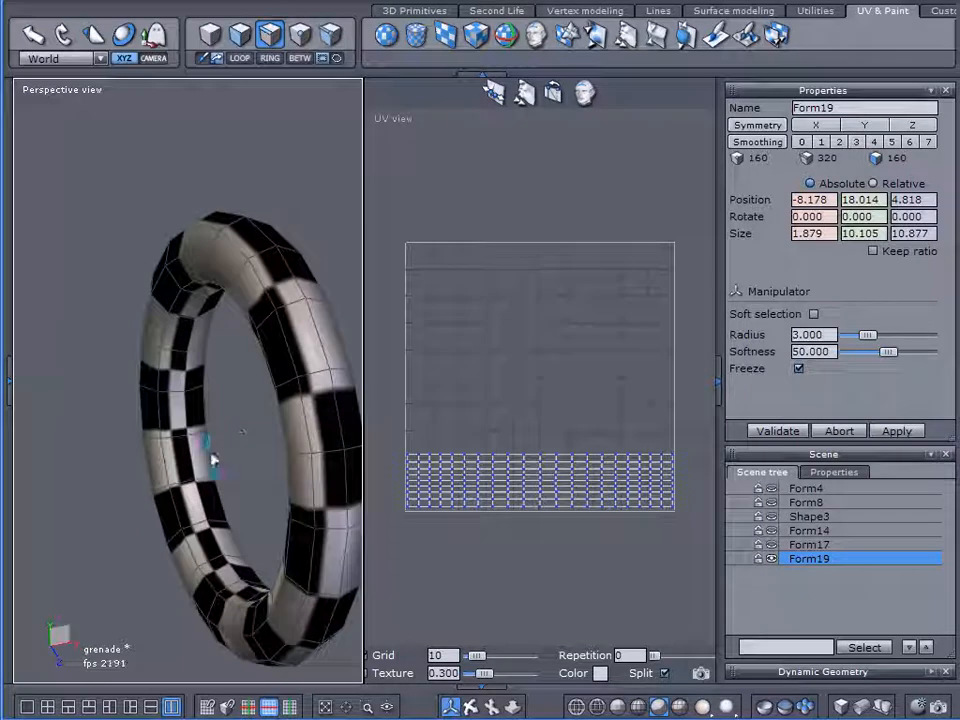
scroll(205, 465, "up", 5)
left_click(443, 457)
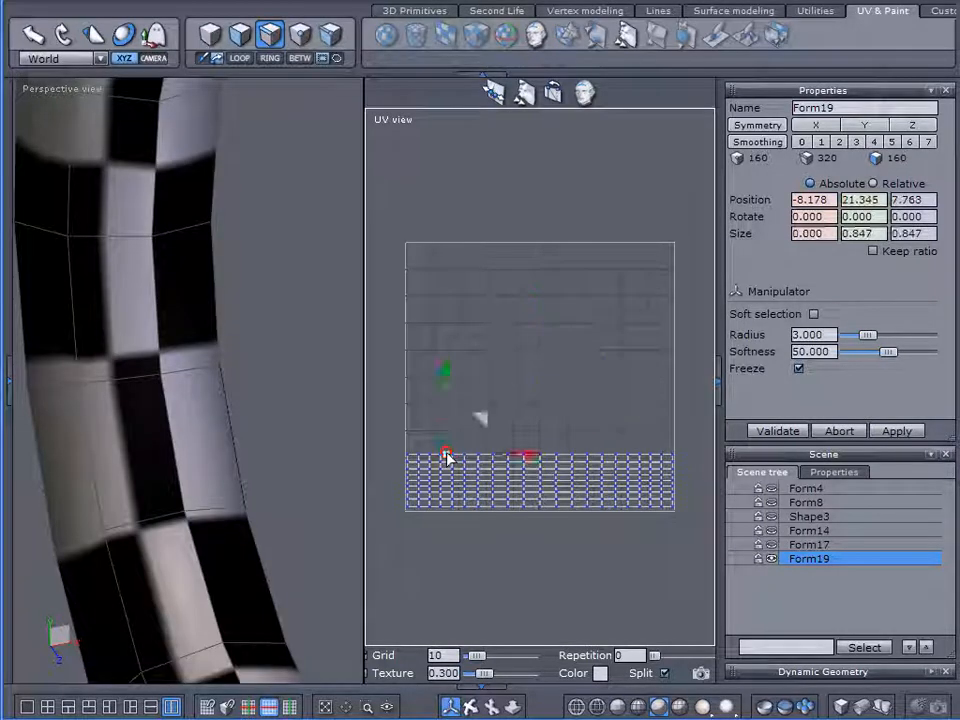
left_click(173, 449)
left_click(238, 58)
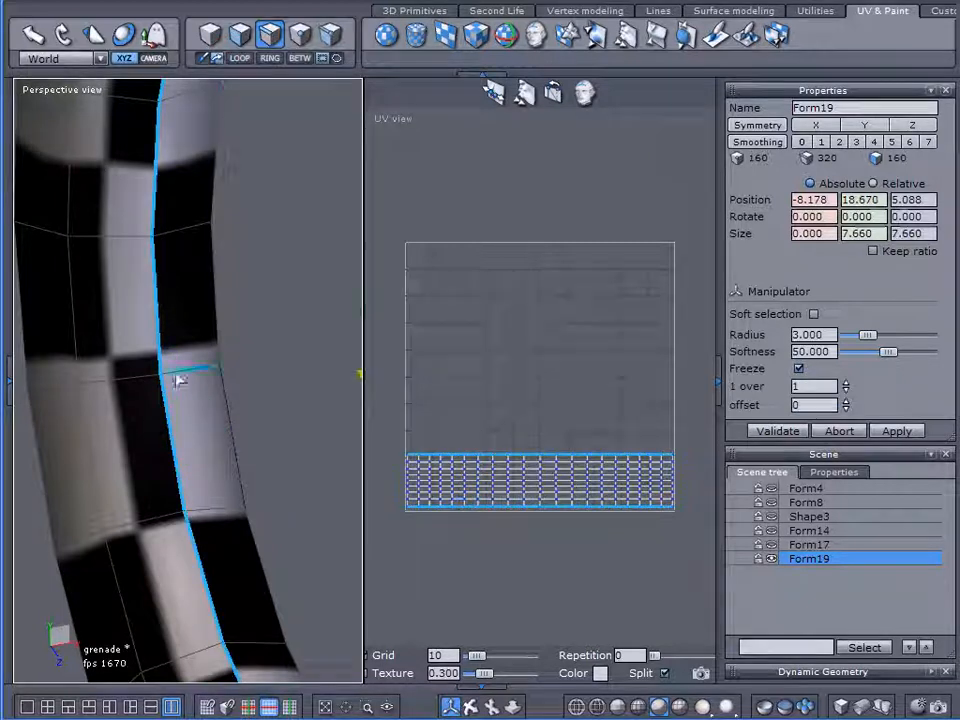
Step: Scale the strip's two border seam loops slightly closer together vertically so the checkers line up across the ring's inner seam
scroll(181, 362, "down", 4)
middle_click_drag(198, 404, 127, 396)
right_click_drag(128, 398, 220, 400)
scroll(476, 515, "up", 2)
right_click_drag(132, 432, 197, 430)
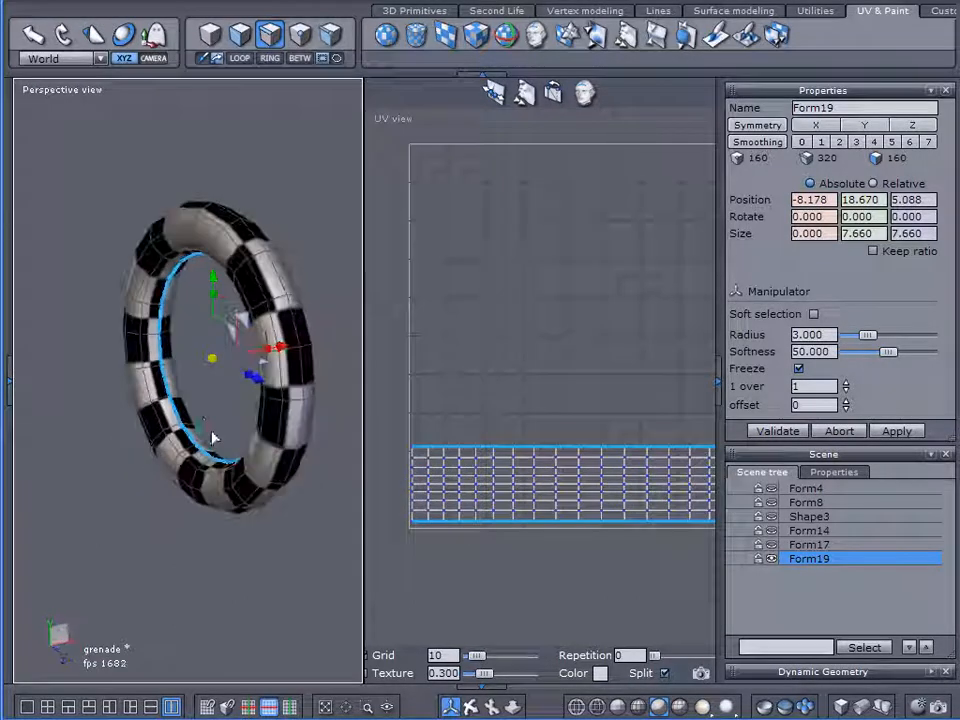
scroll(191, 400, "up", 3)
right_click_drag(250, 480, 200, 480)
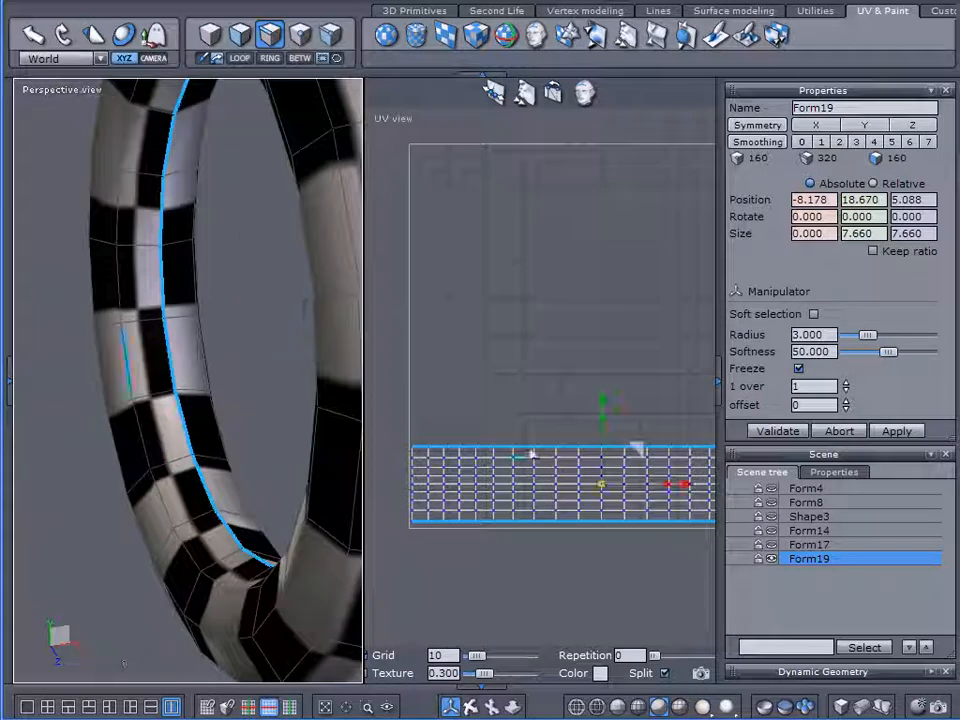
left_click_drag(599, 419, 601, 430)
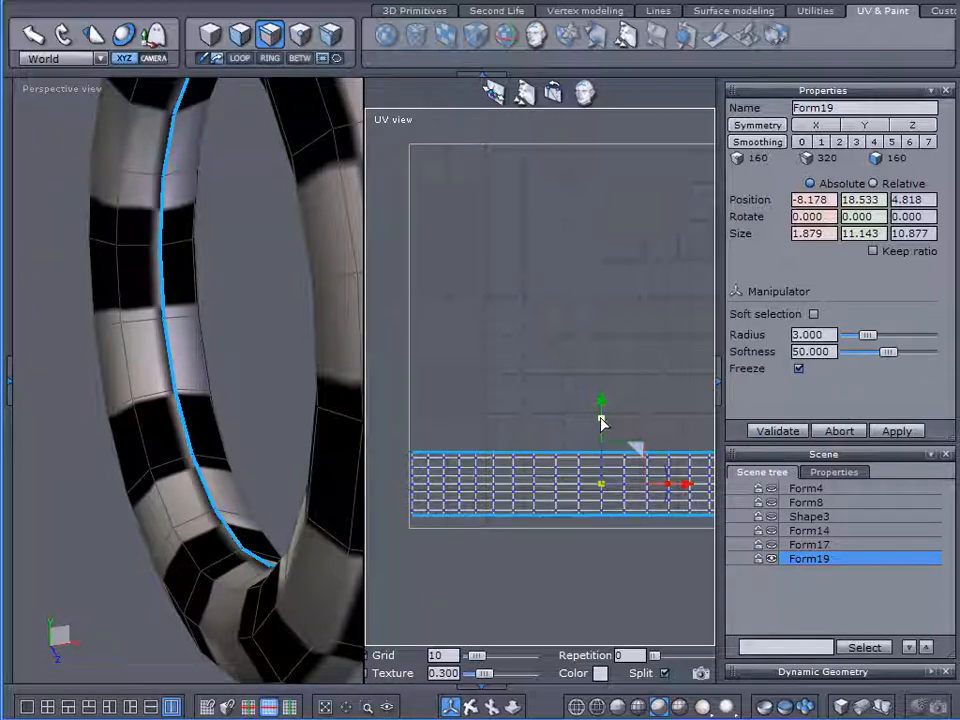
left_click_drag(600, 420, 606, 418)
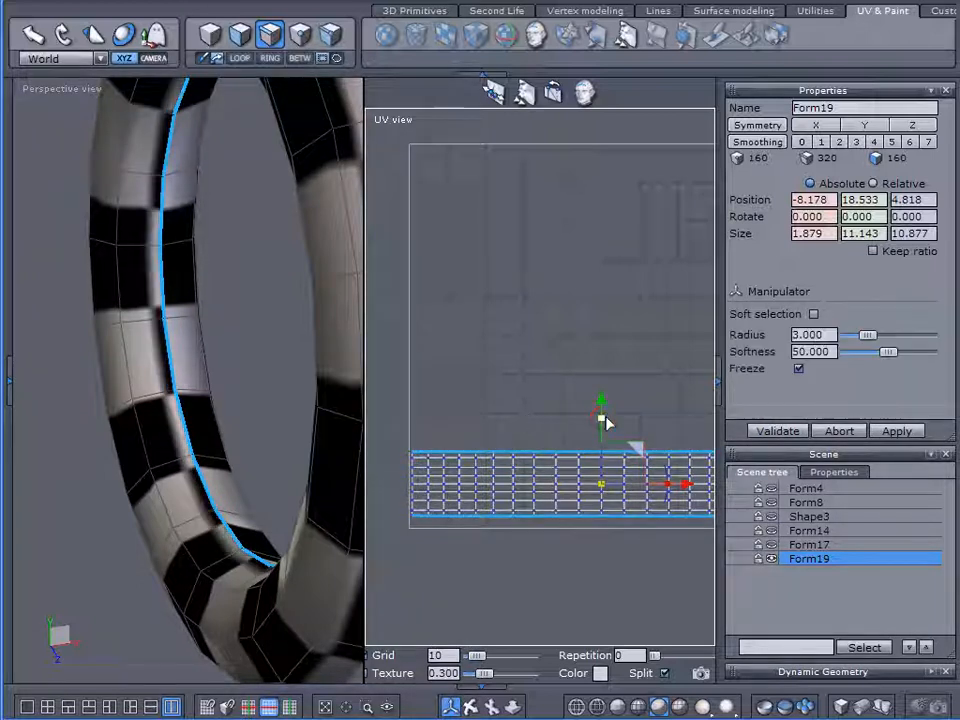
scroll(590, 487, "up", 3)
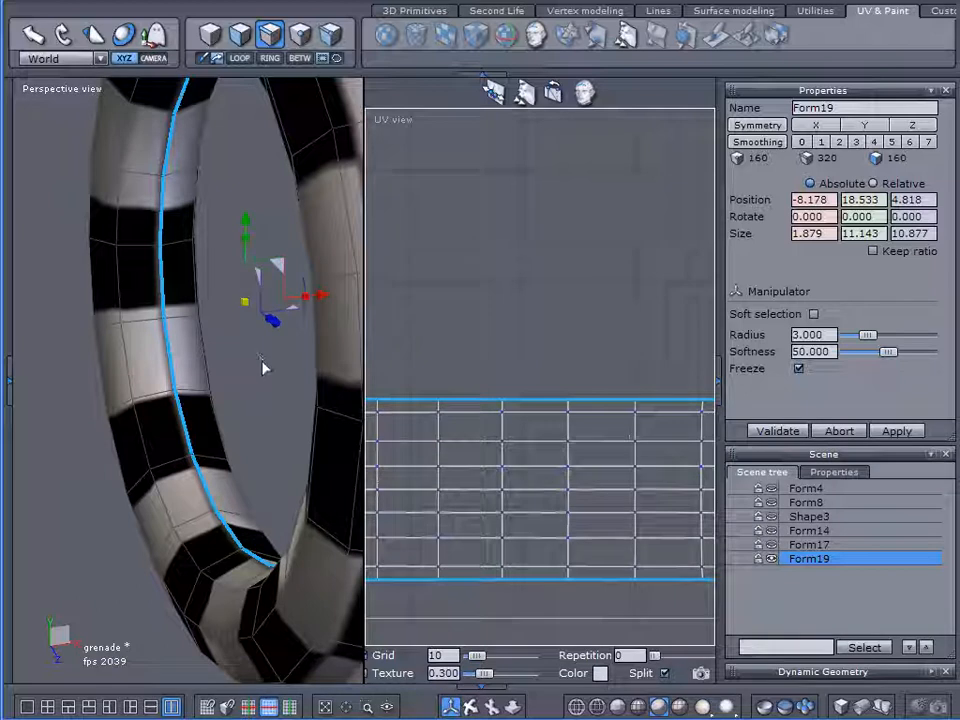
Step: Deselect the ring and unhide Form17, Form14, Shape3, Form8 and Form4 so the whole grenade is shown
left_click(804, 615)
scroll(284, 438, "down", 5)
scroll(283, 435, "up", 3)
right_click_drag(283, 435, 274, 465)
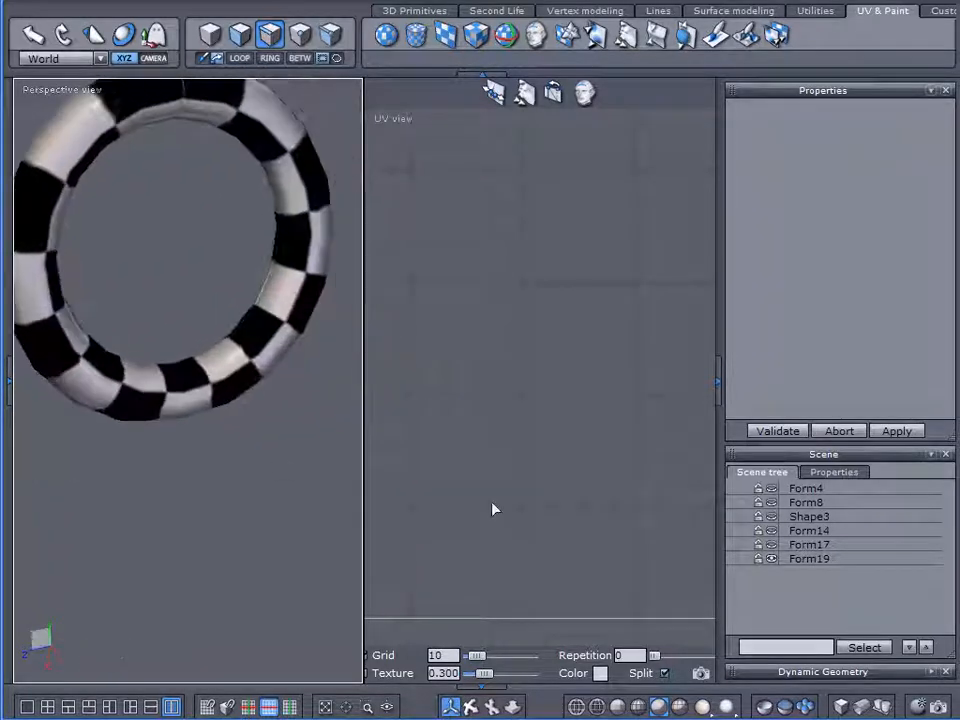
left_click(771, 545)
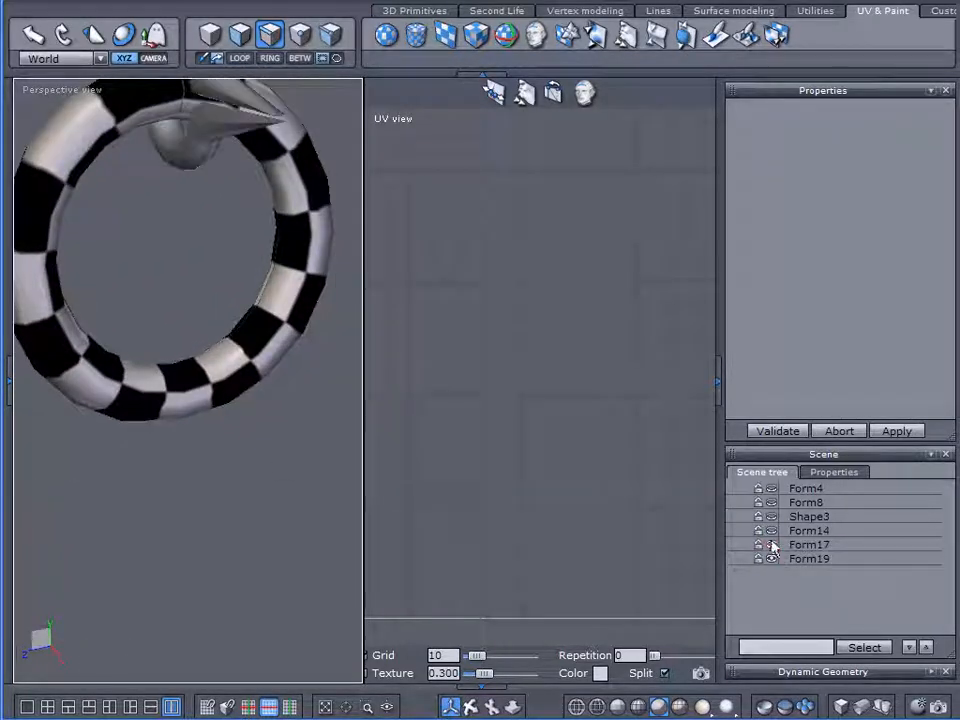
left_click(770, 531)
left_click(771, 516)
left_click(771, 502)
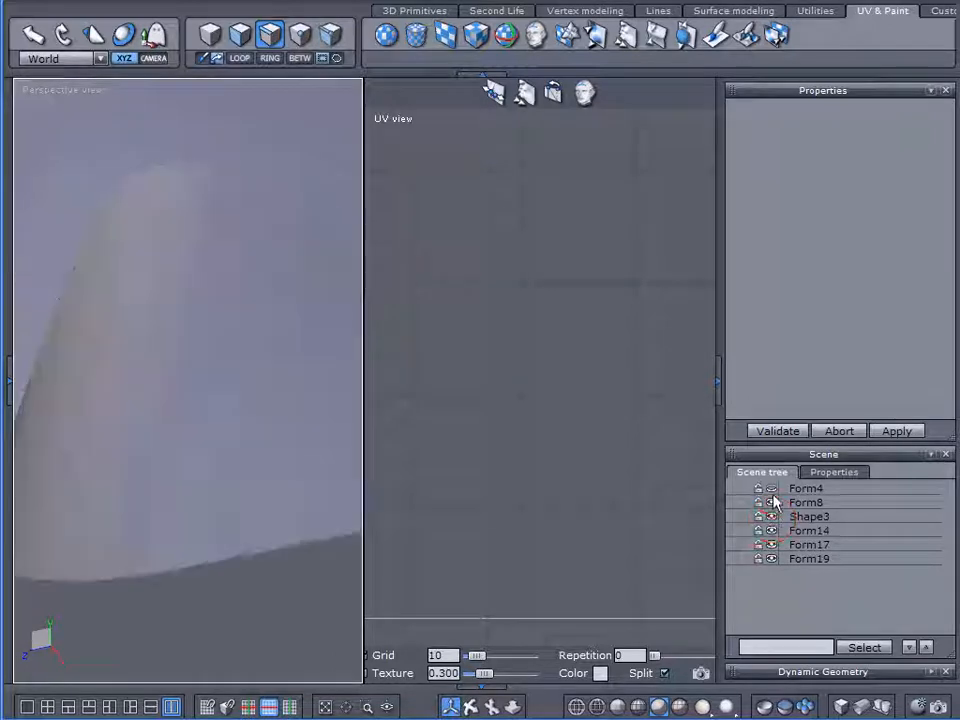
left_click(771, 489)
scroll(231, 399, "down", 10)
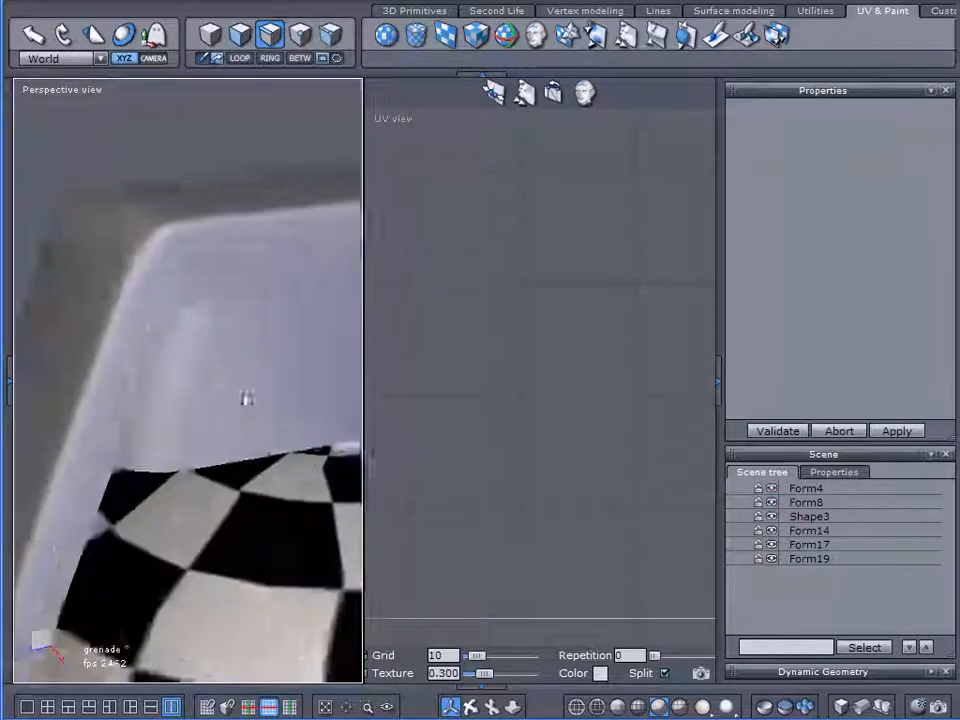
middle_click_drag(246, 413, 13, 461)
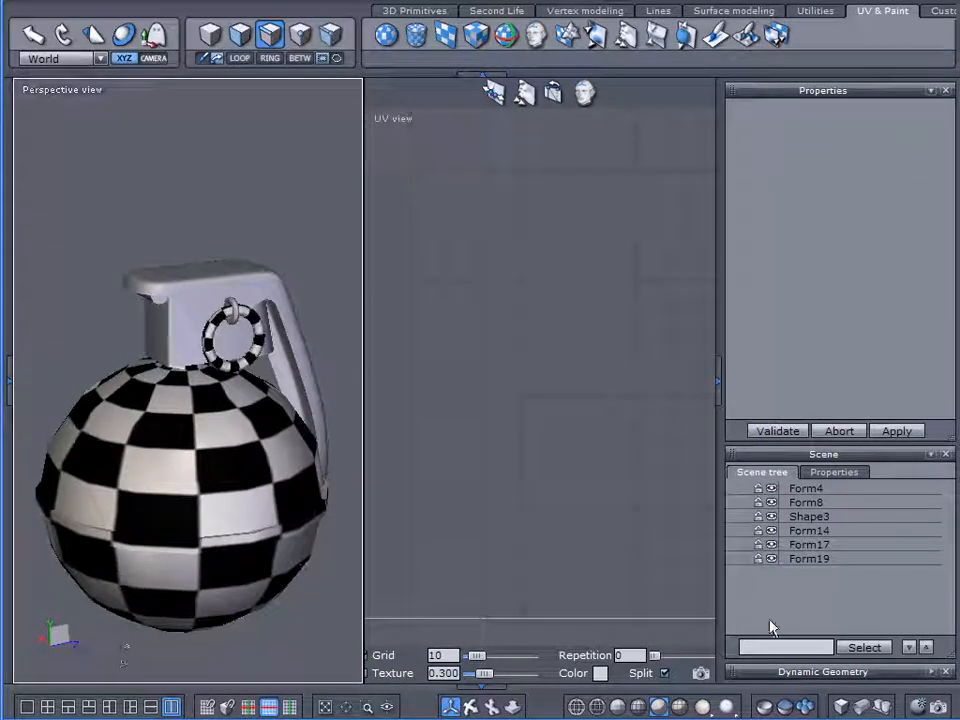
Step: Widen the perspective view beside the UV view and switch to object selection mode with nothing selected
left_click(793, 601)
left_click_drag(363, 360, 424, 364)
middle_click_drag(381, 369, 311, 439)
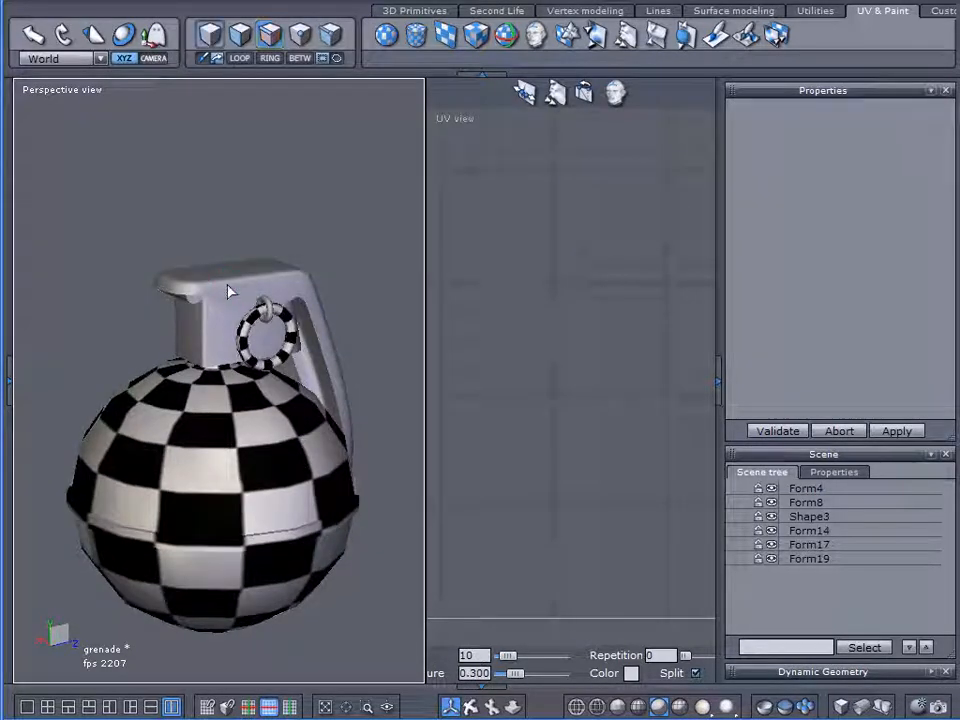
left_click(144, 139)
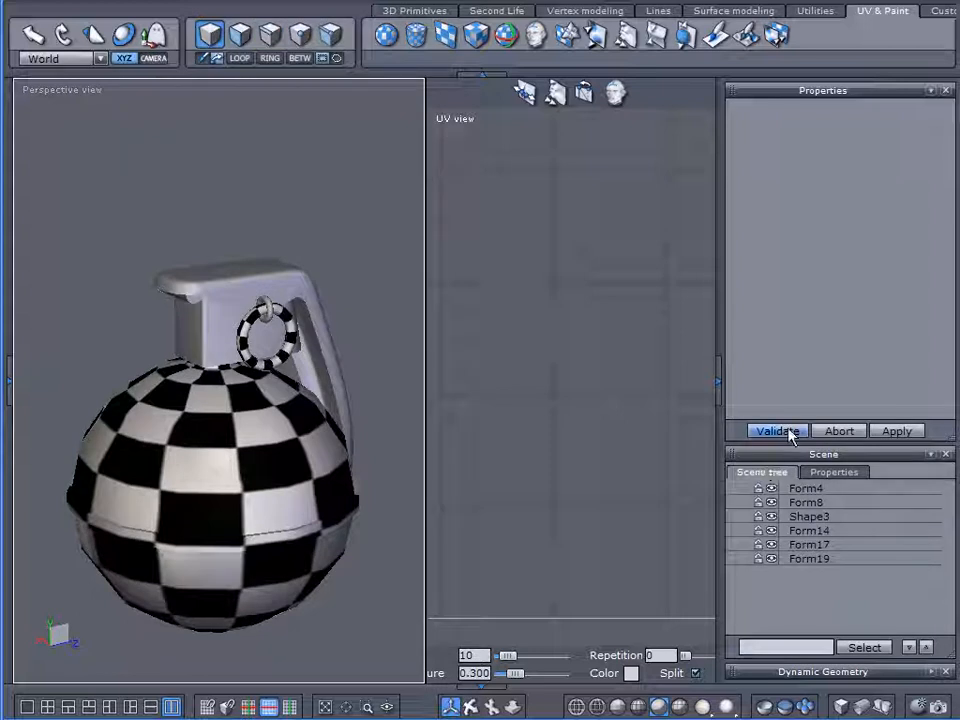